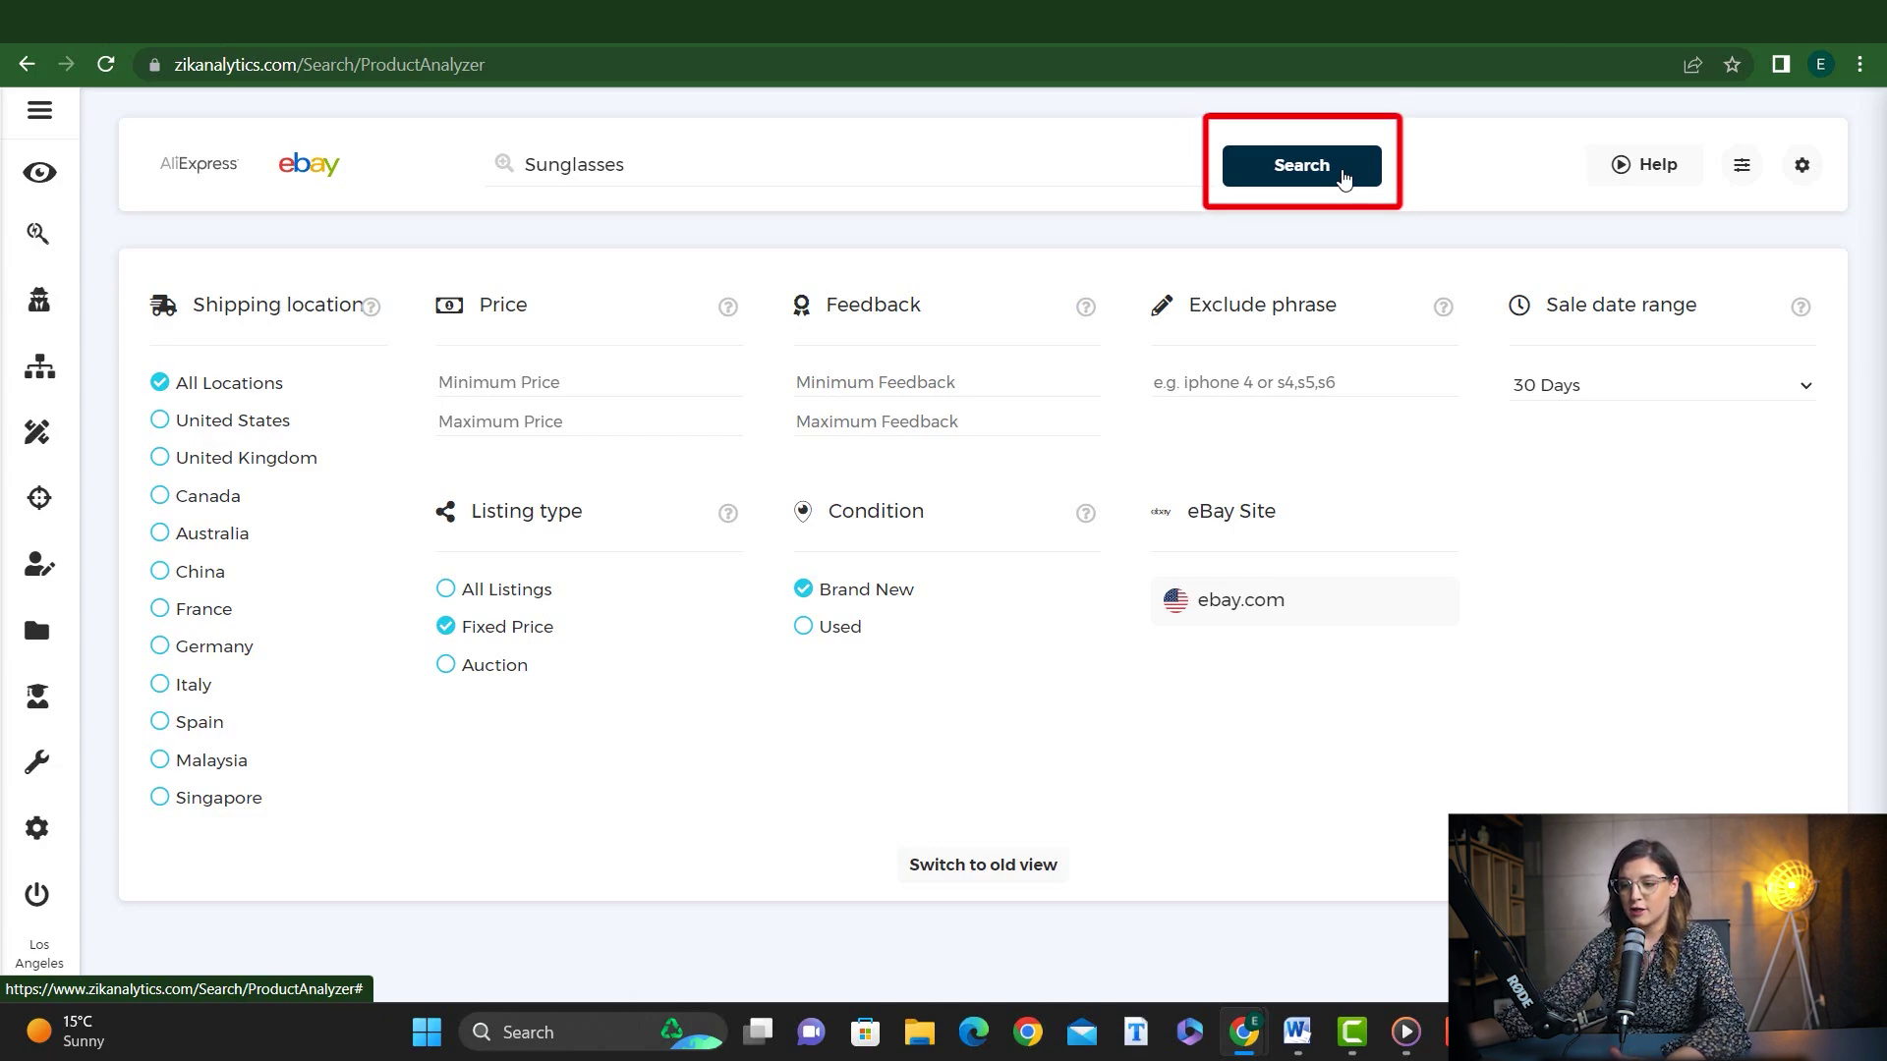
Step: Run the eBay product search for Sunglasses and review its sales statistics, sales chart and product list
left_click(1343, 178)
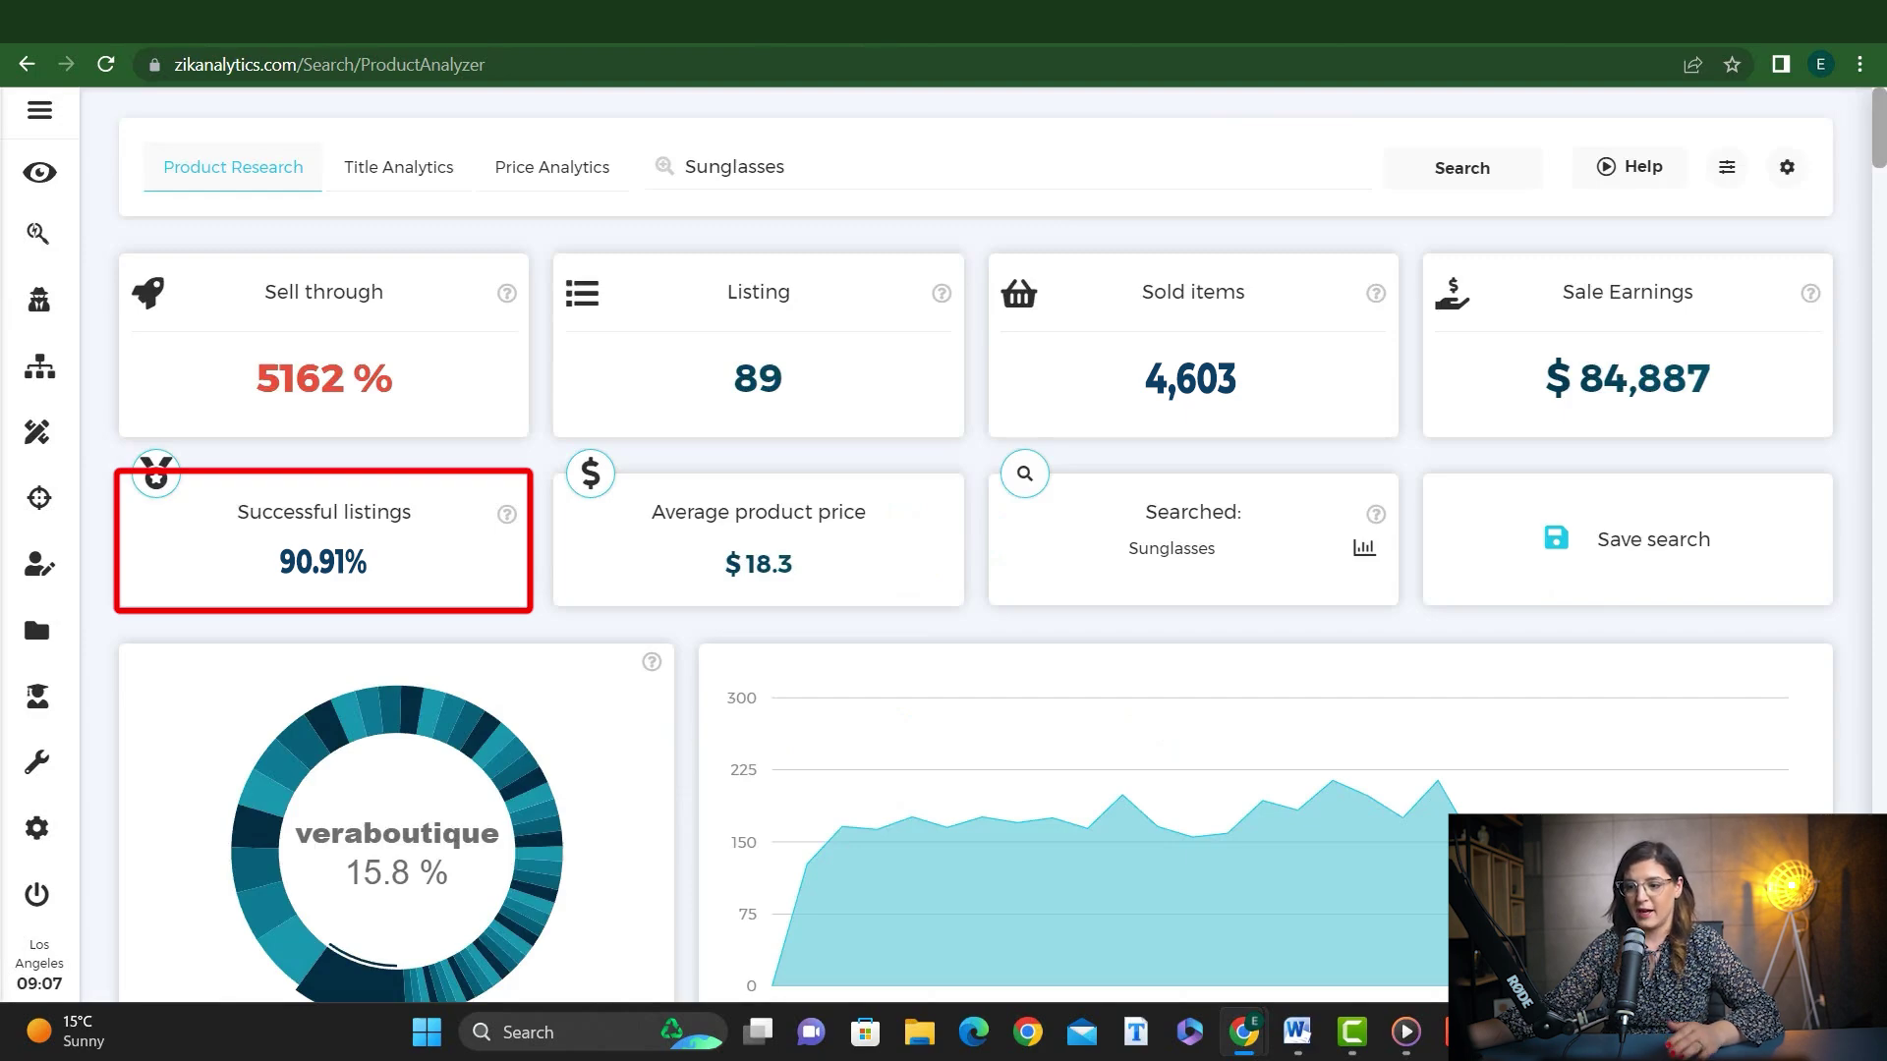
scroll(519, 544, "down", 3)
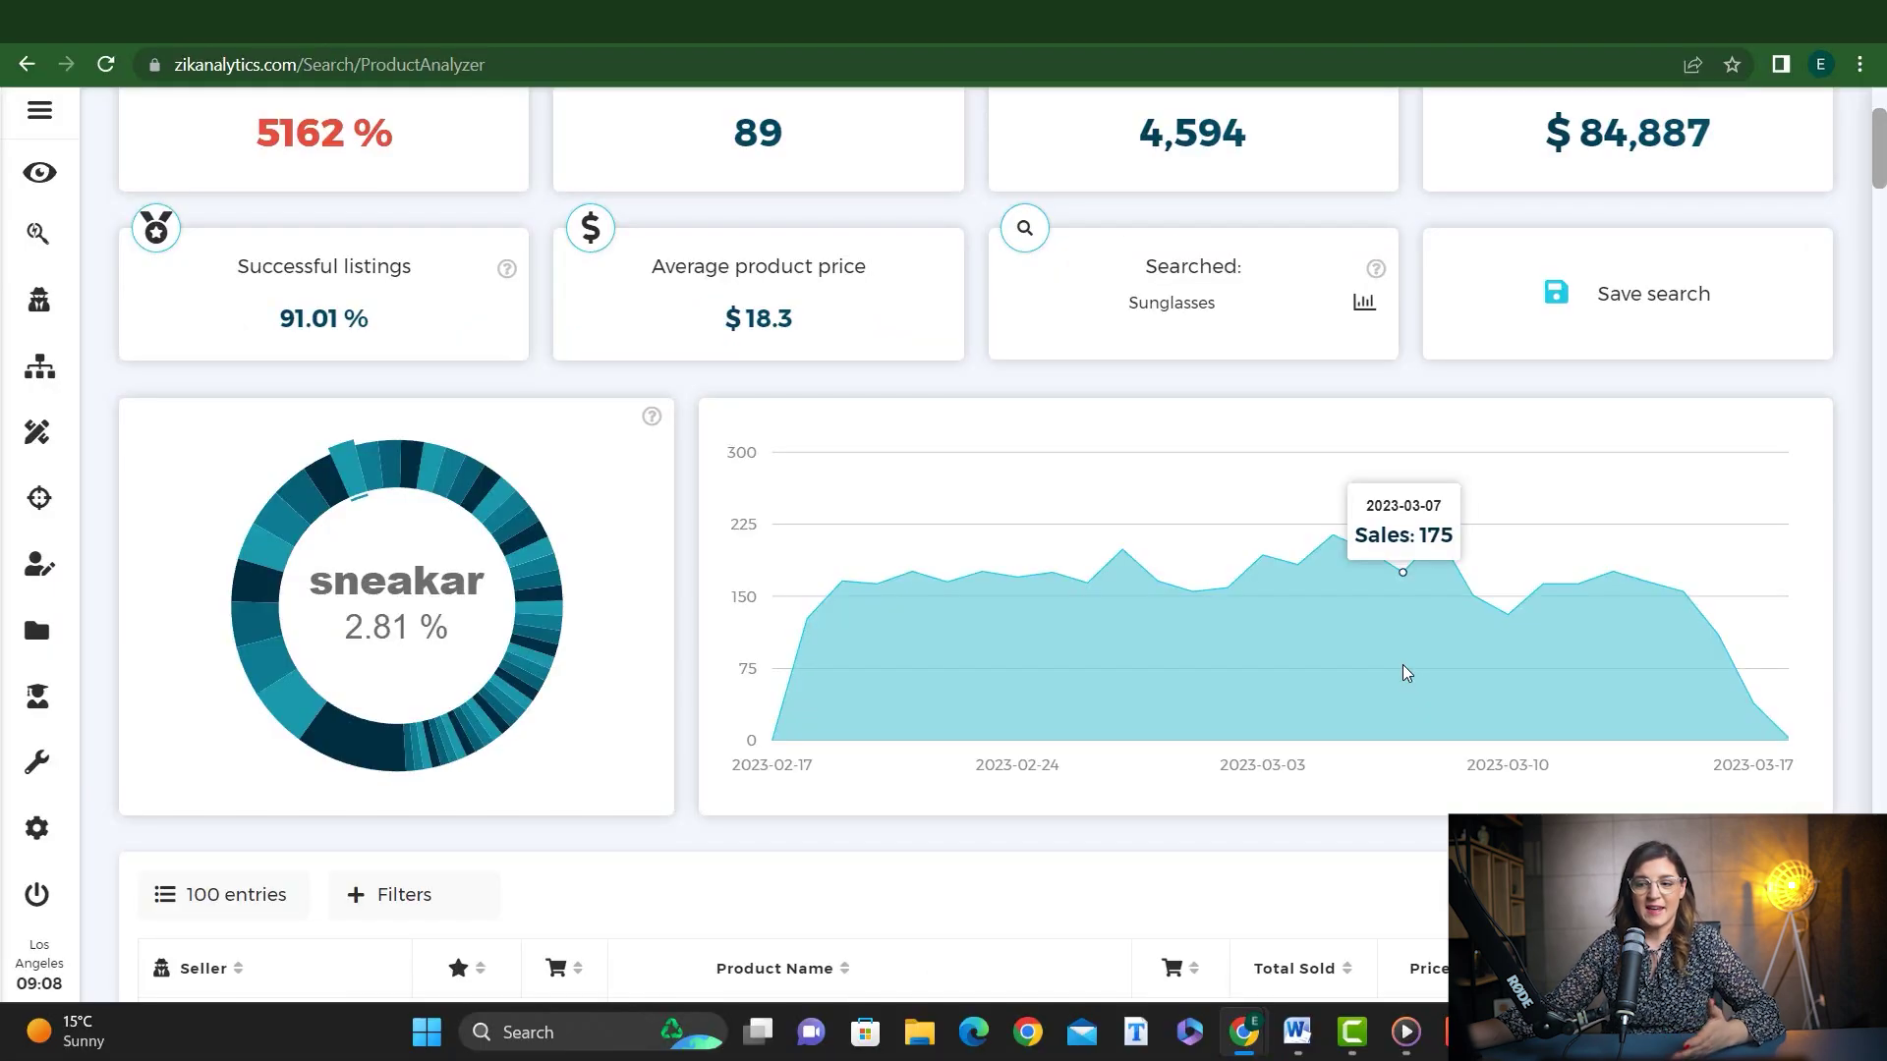
scroll(1175, 502, "down", 5)
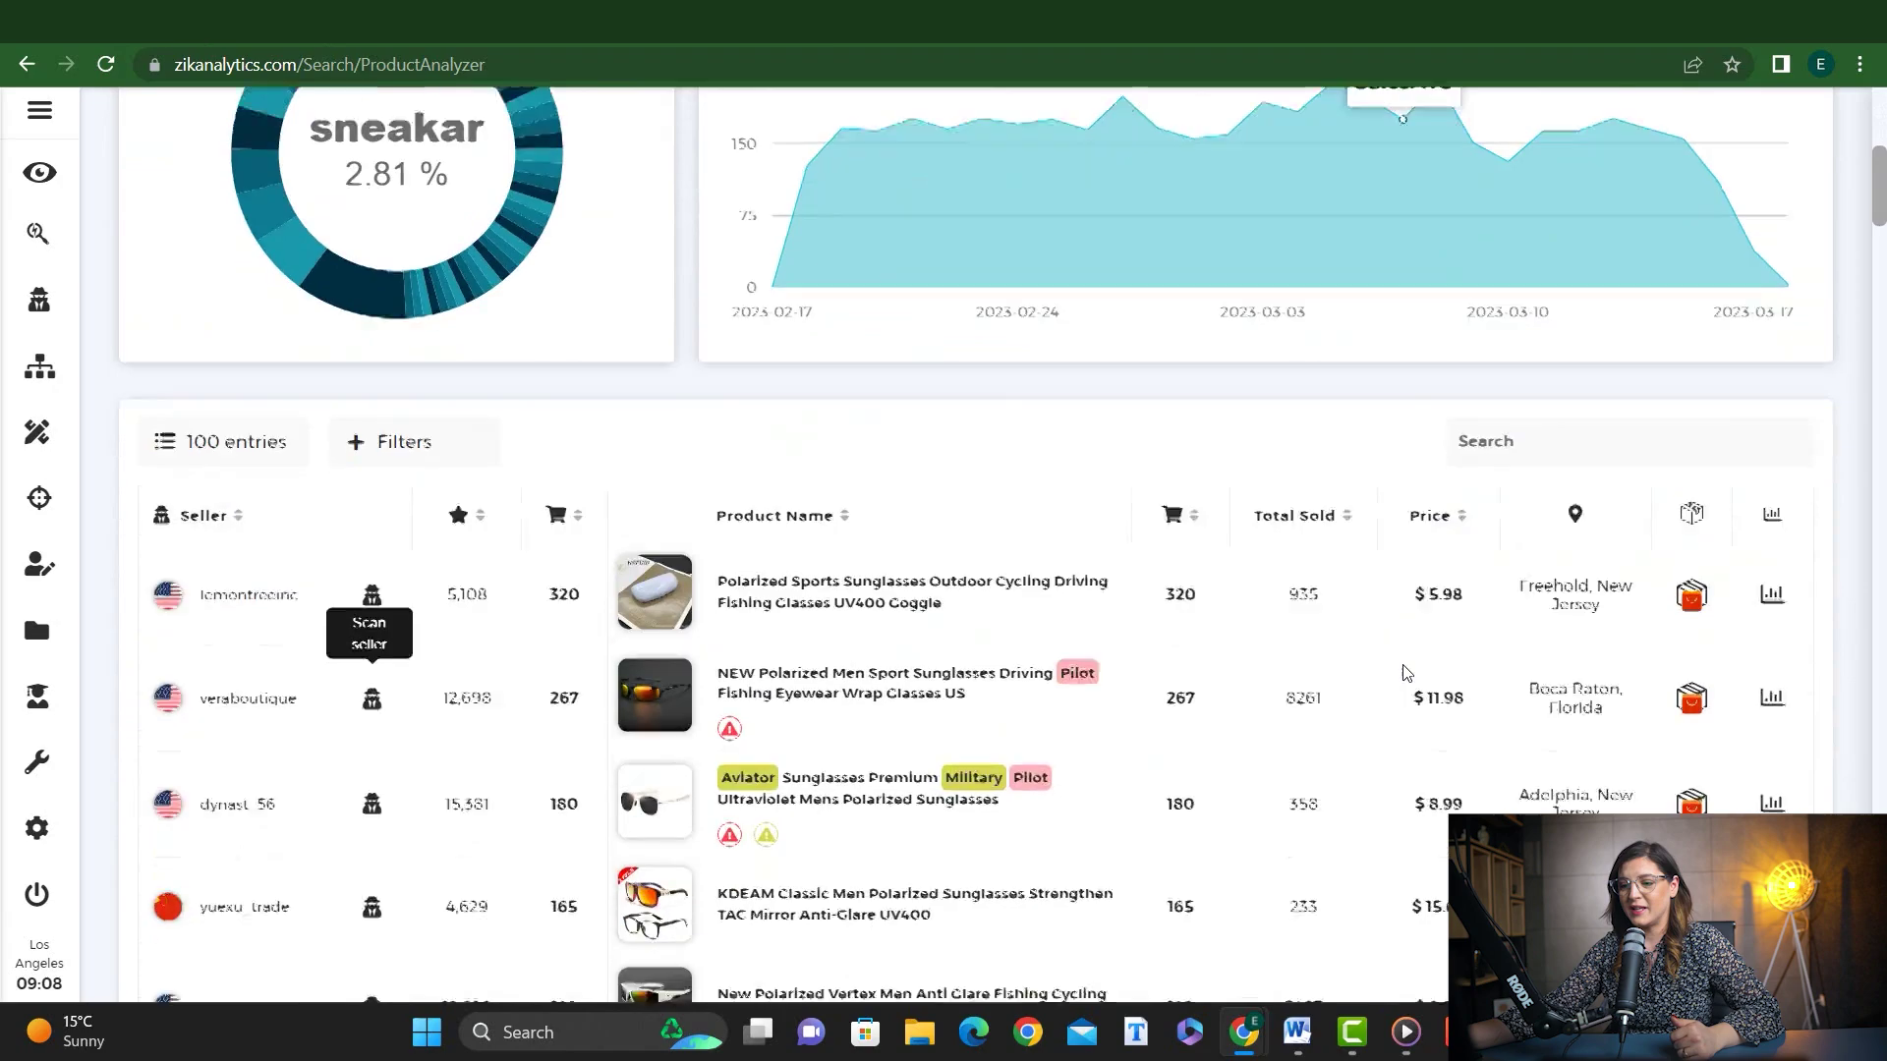
scroll(1405, 672, "down", 2)
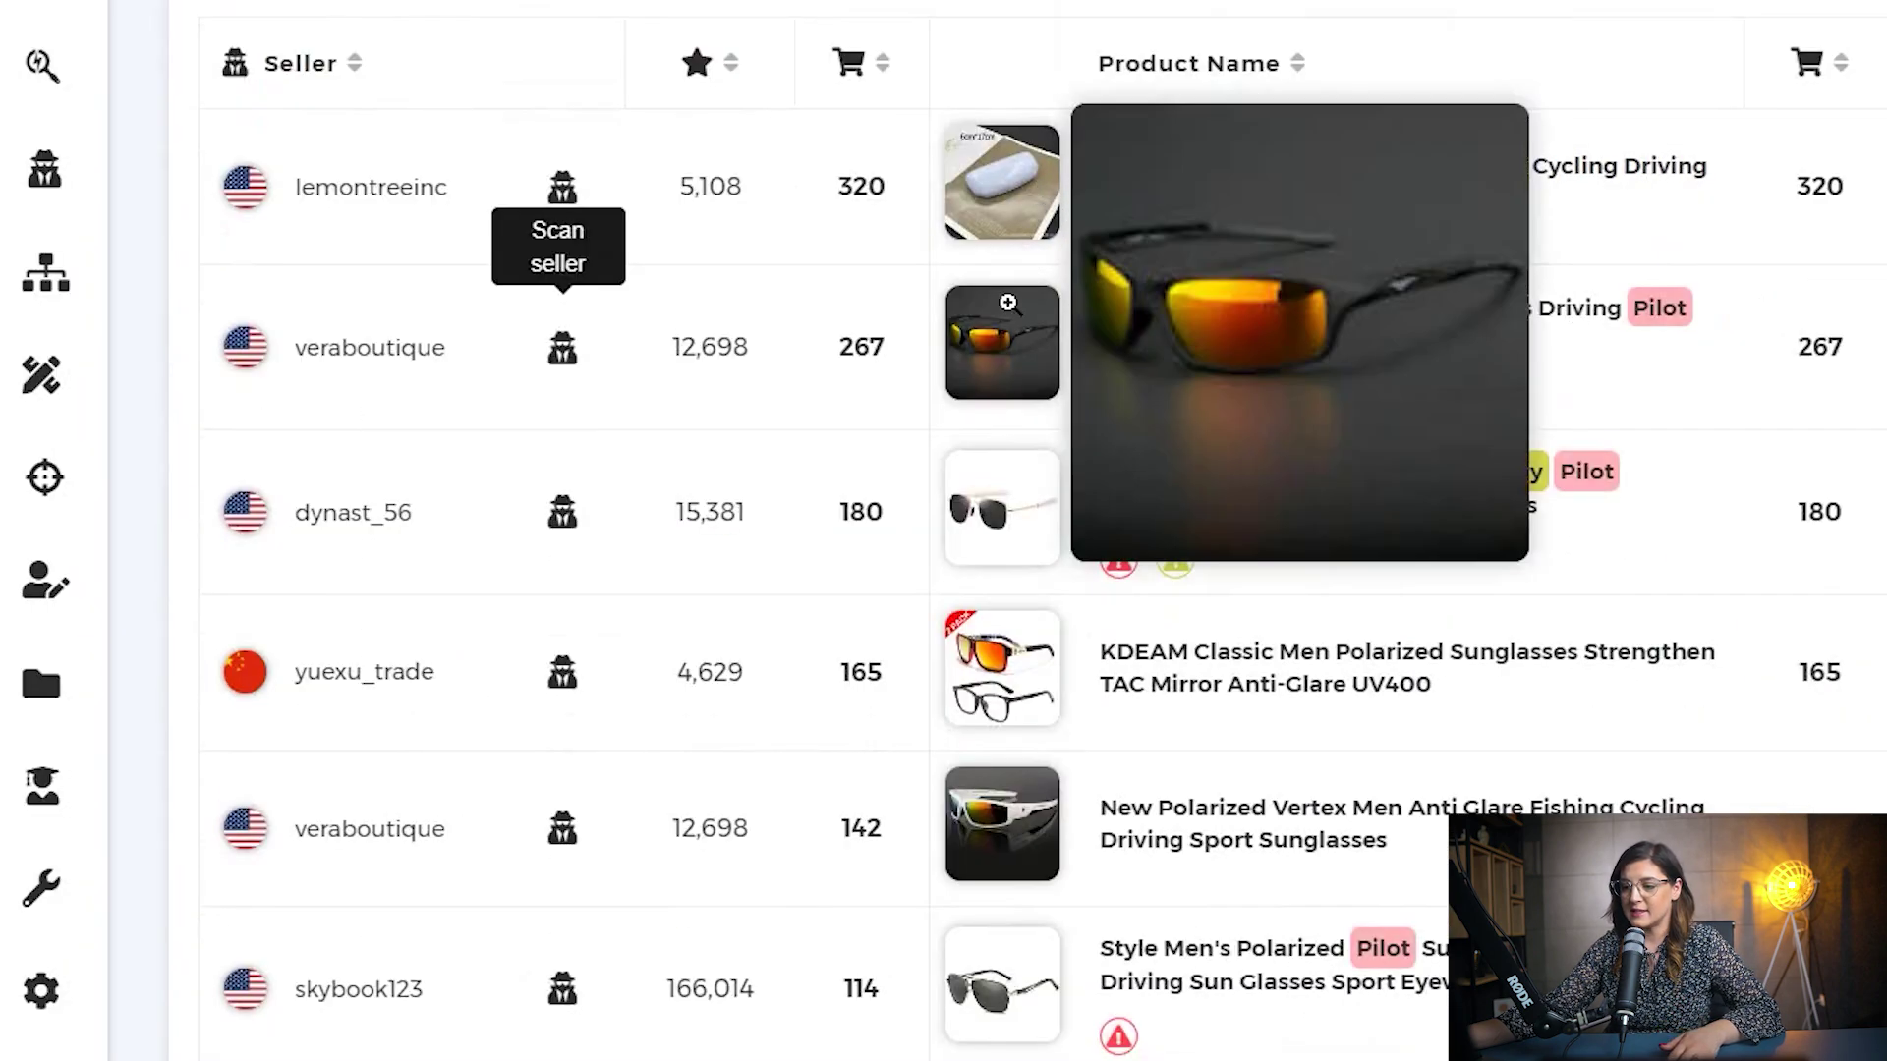
mouse_move(661, 498)
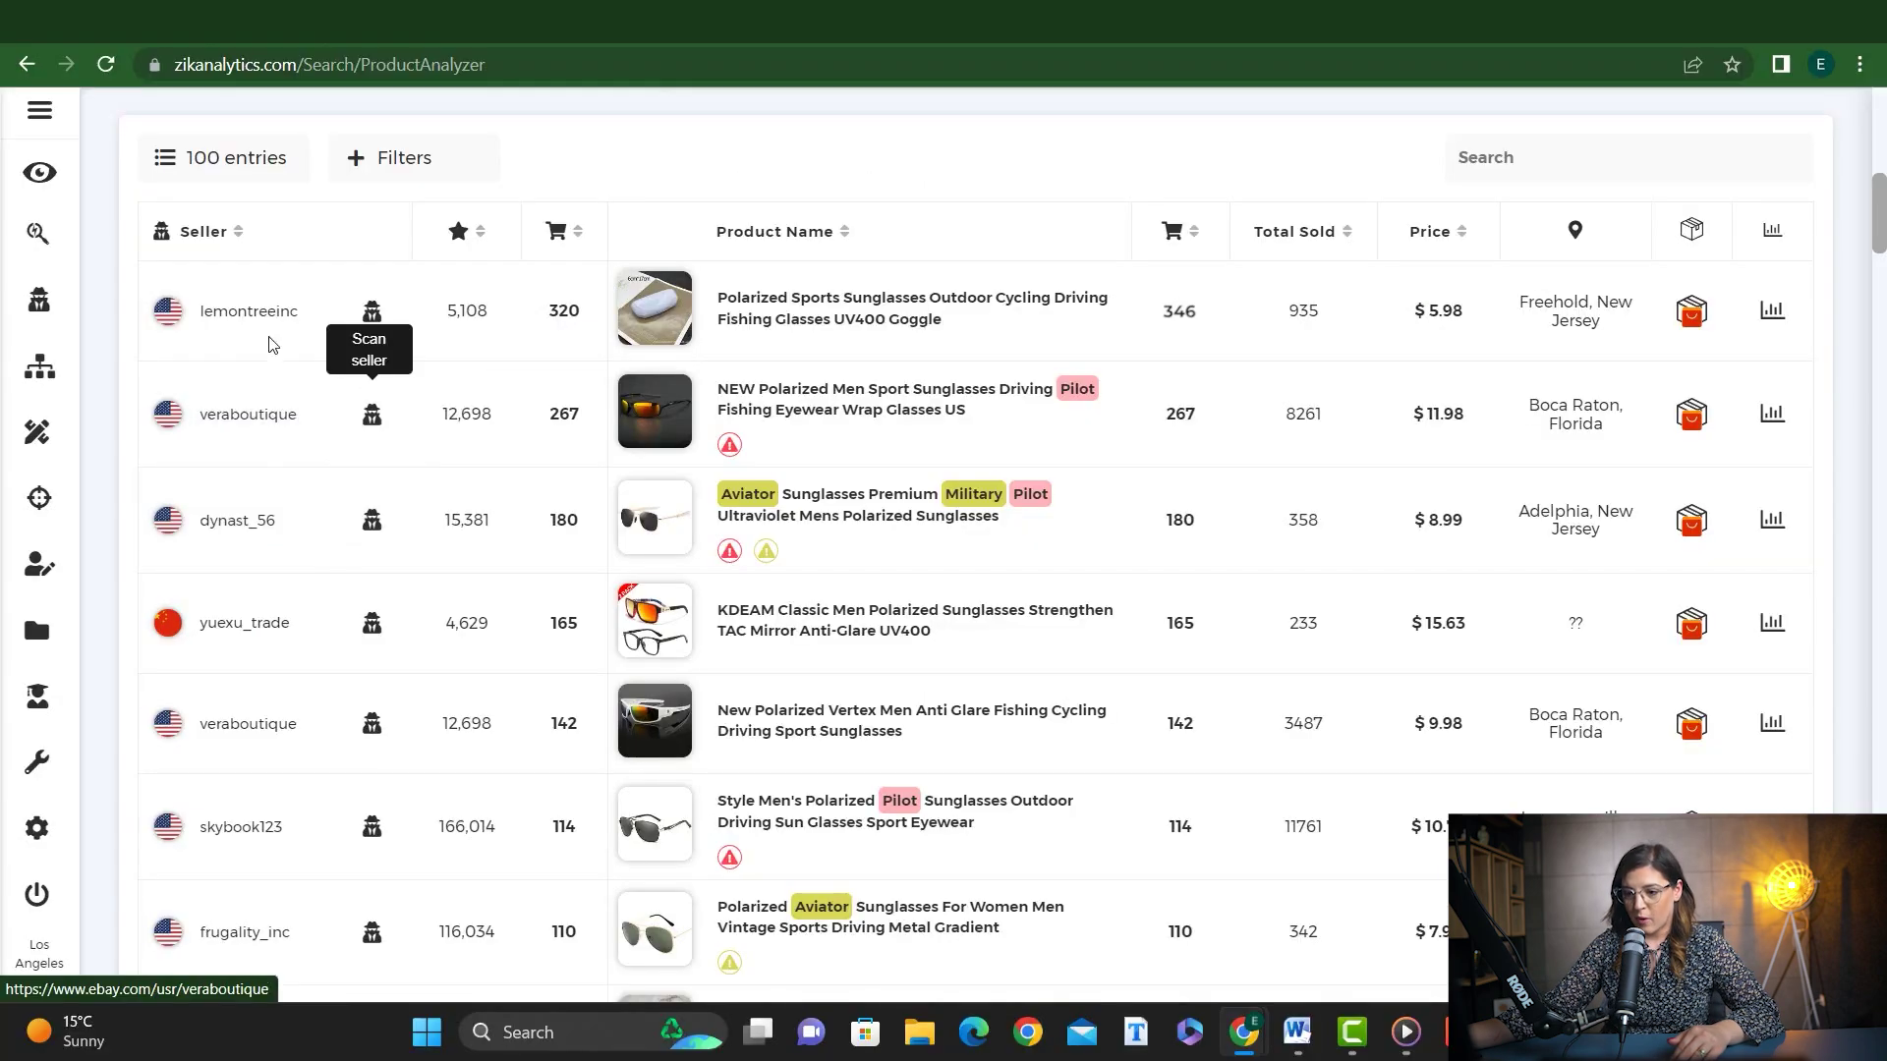
mouse_move(636, 314)
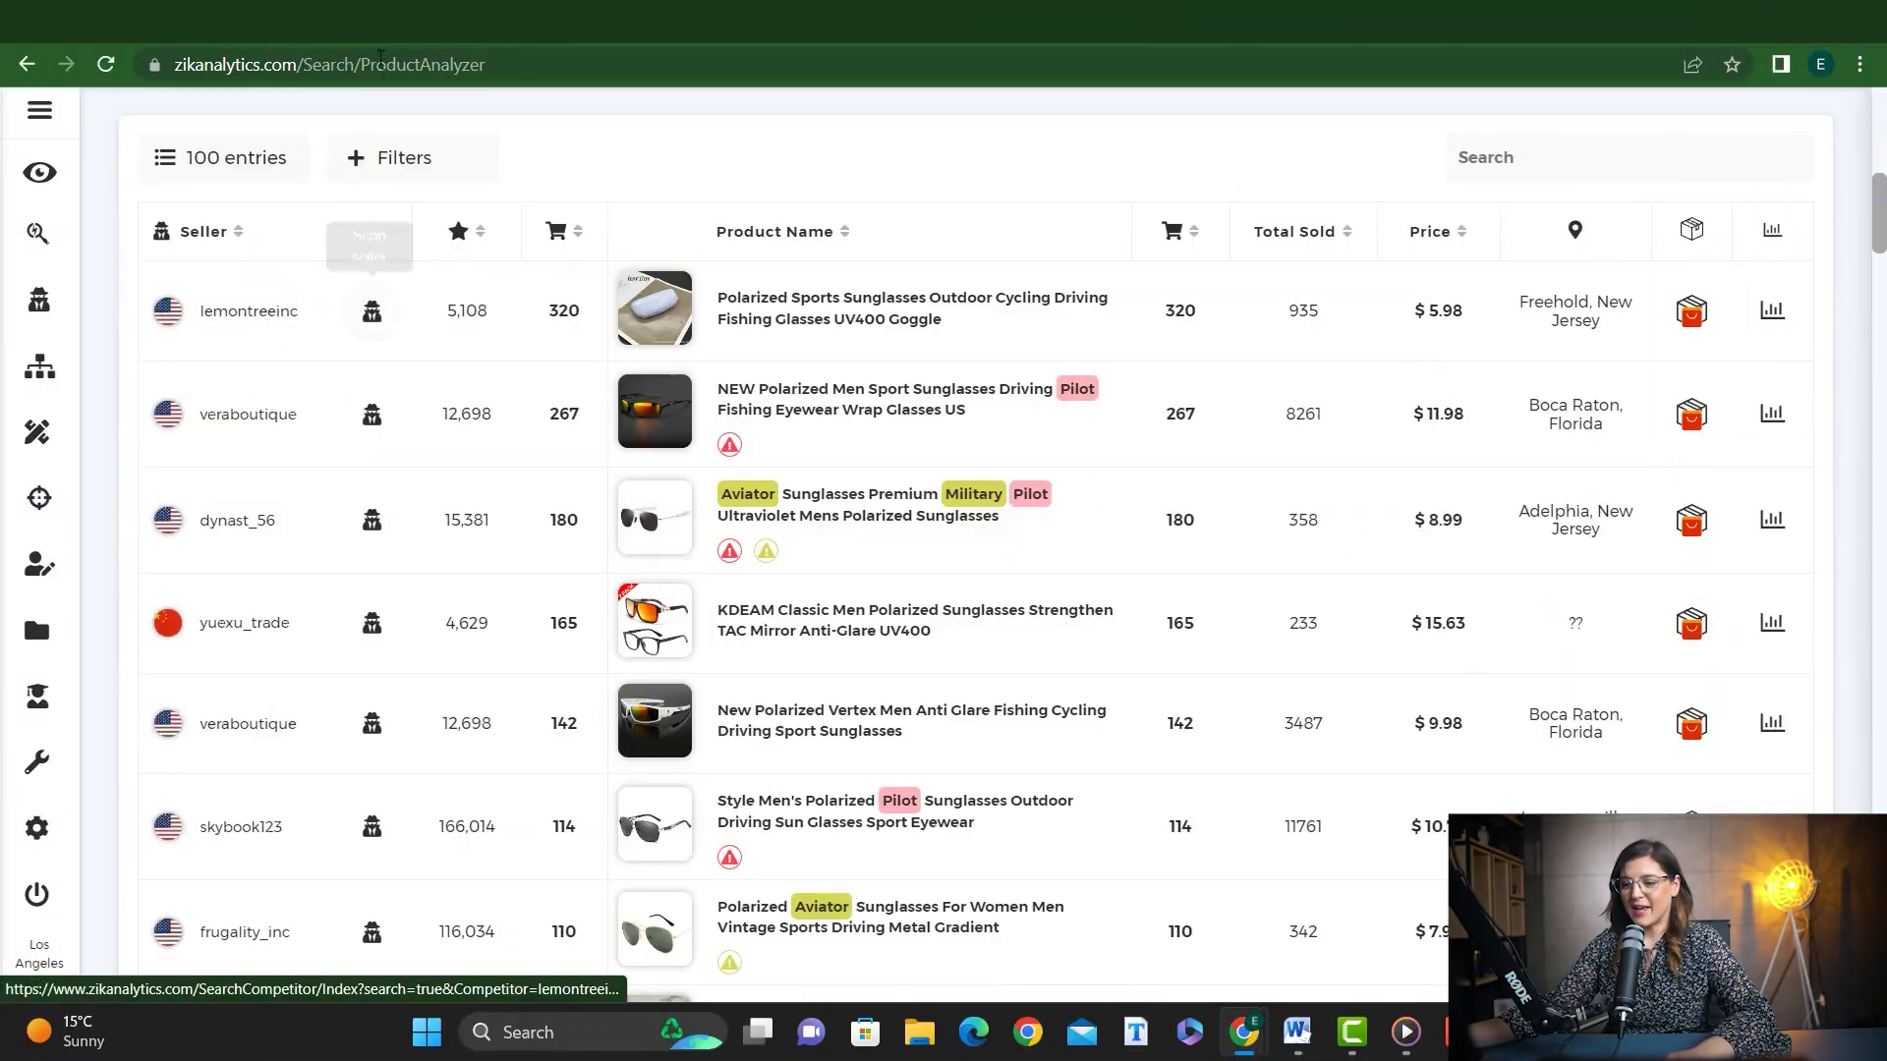
Step: Scan the seller of the first listed sunglasses and review the store's statistics and product table
left_click(370, 313)
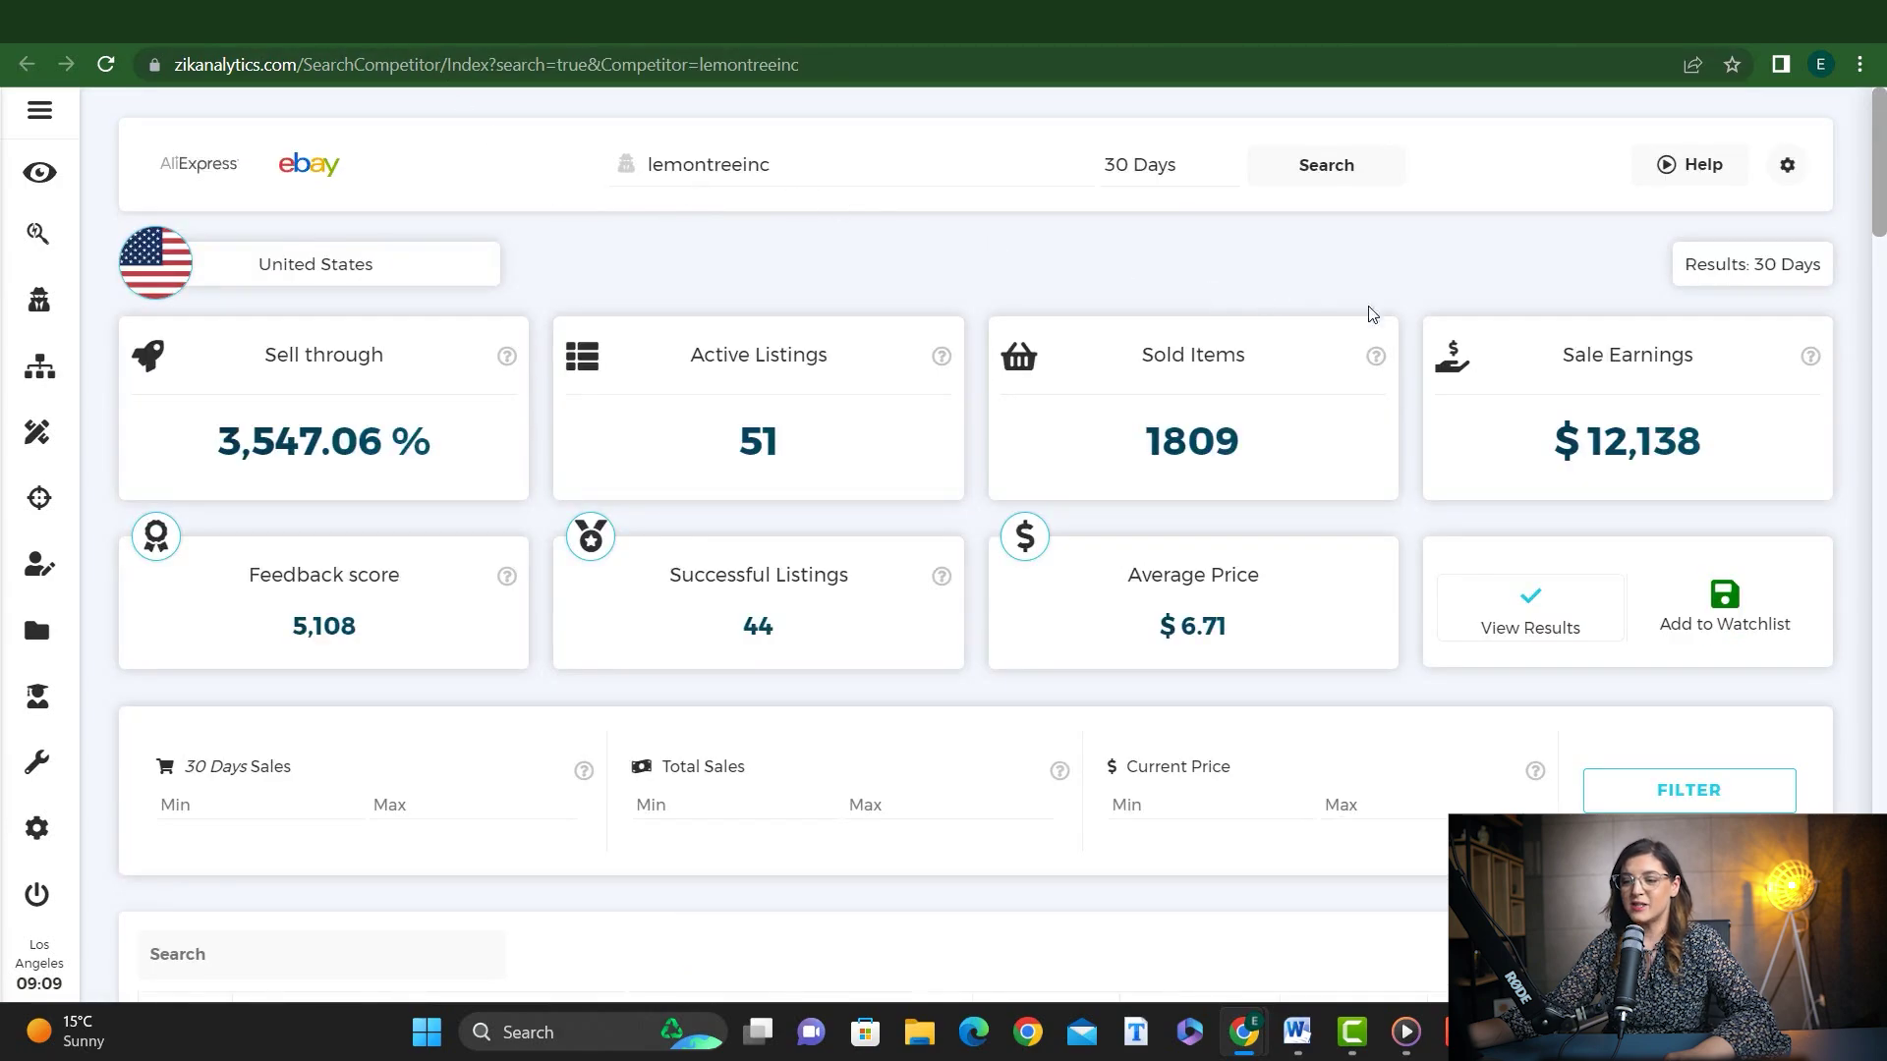
scroll(1395, 318, "down", 9)
scroll(1391, 316, "up", 9)
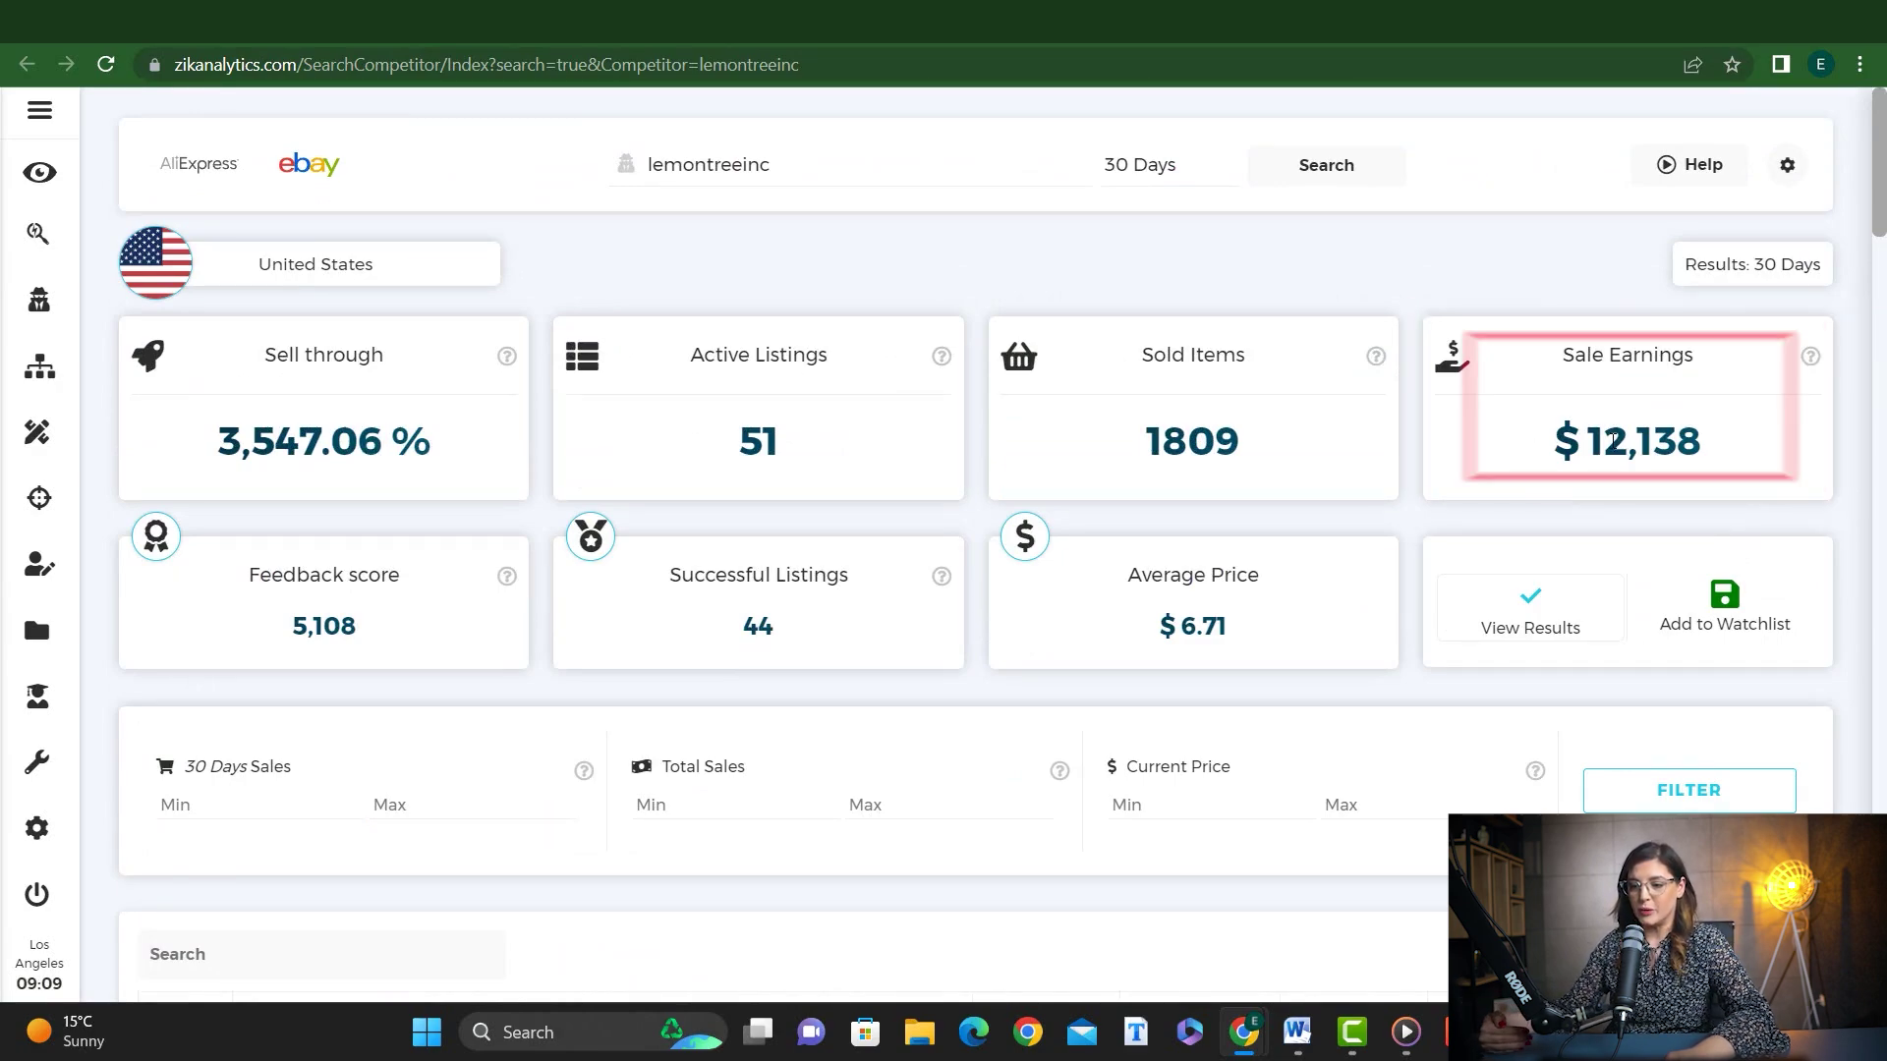
scroll(1613, 443, "down", 5)
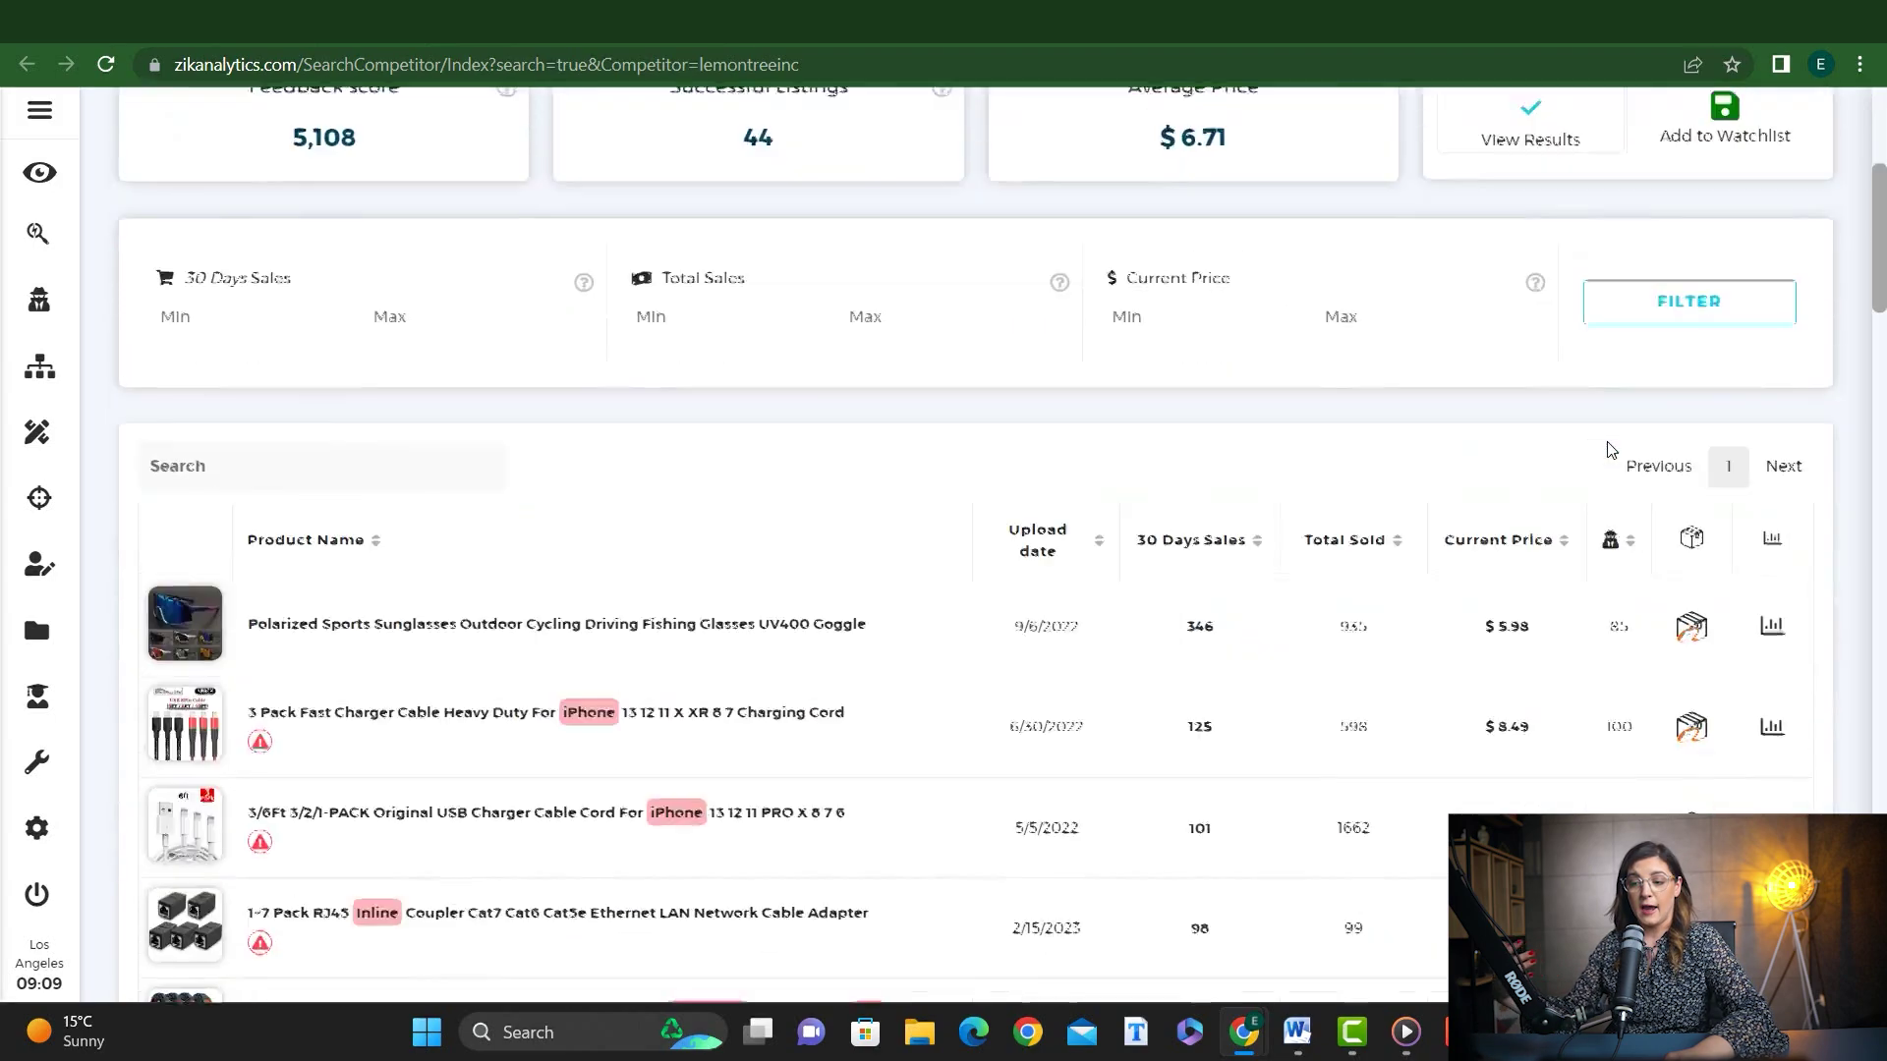
scroll(1608, 450, "down", 1)
mouse_move(1694, 423)
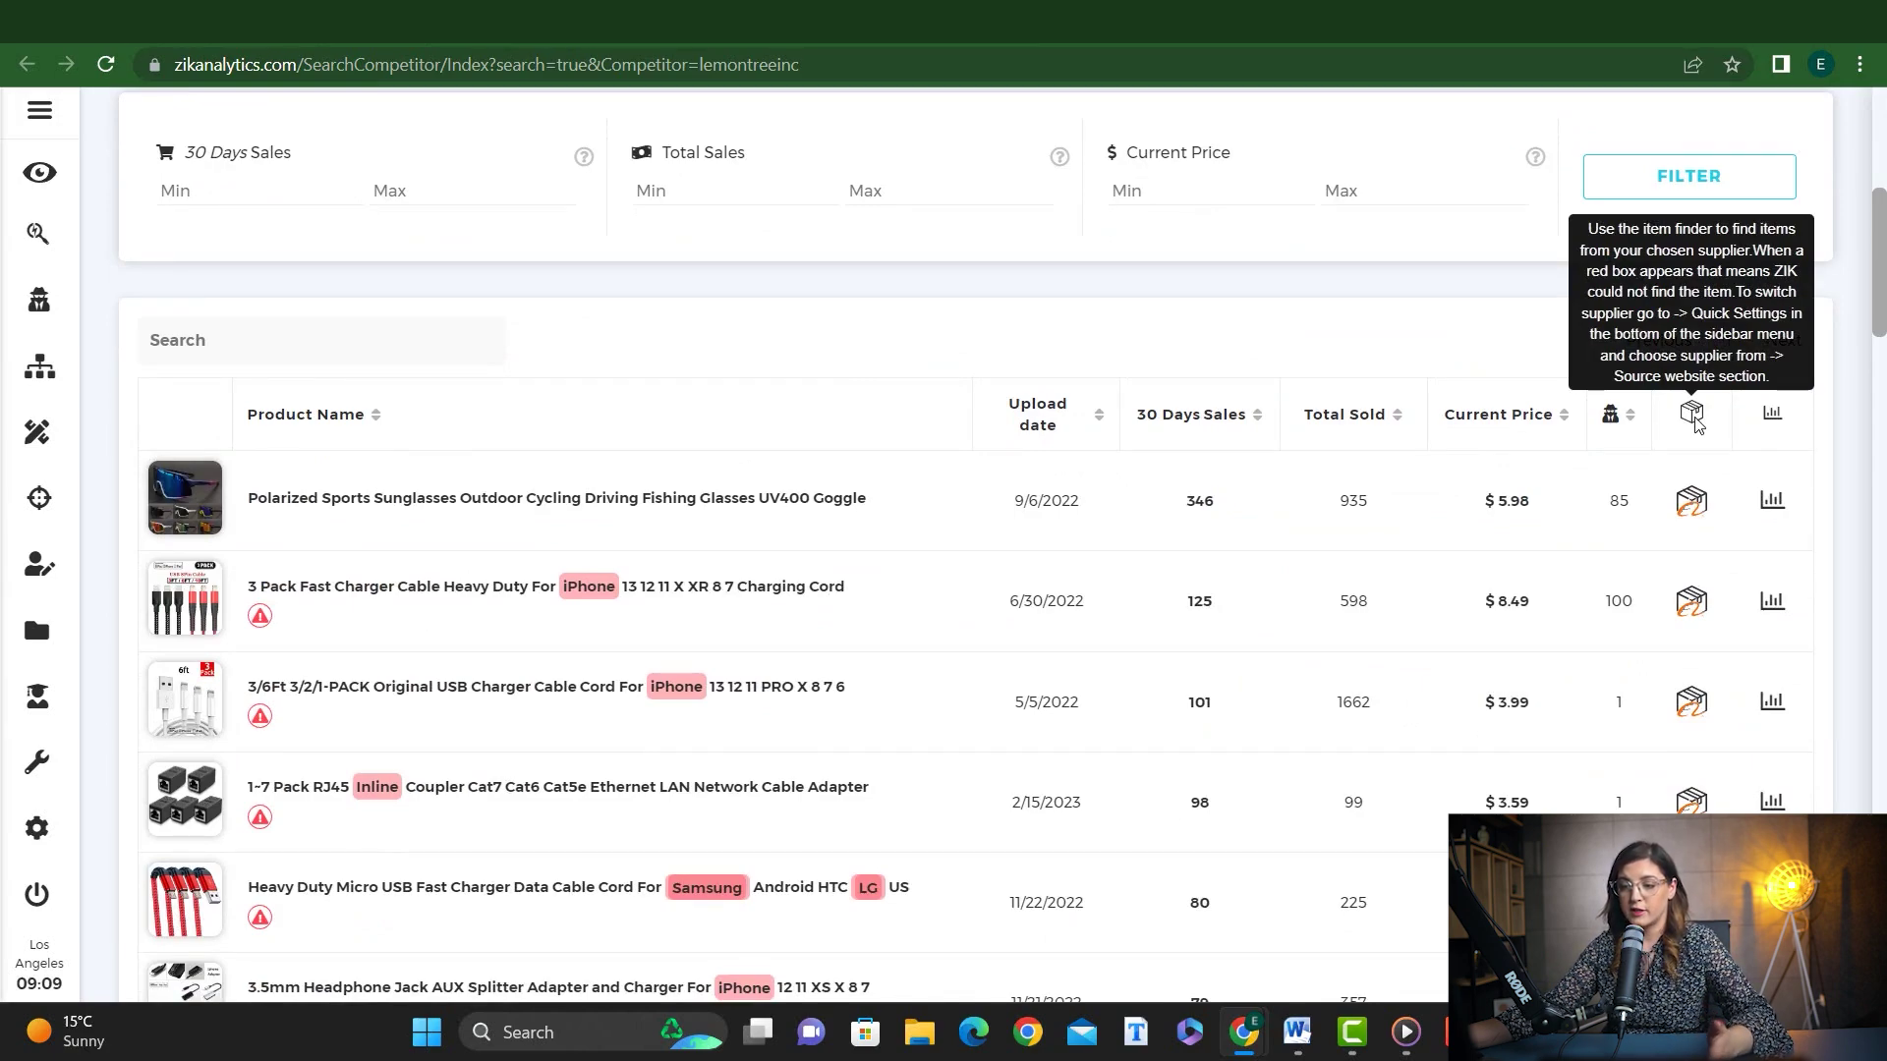
Step: Look through the seller's best-selling products and preview the pictures of the headphone adapter, egg whisk and pet grooming tool
scroll(1694, 423, "down", 4)
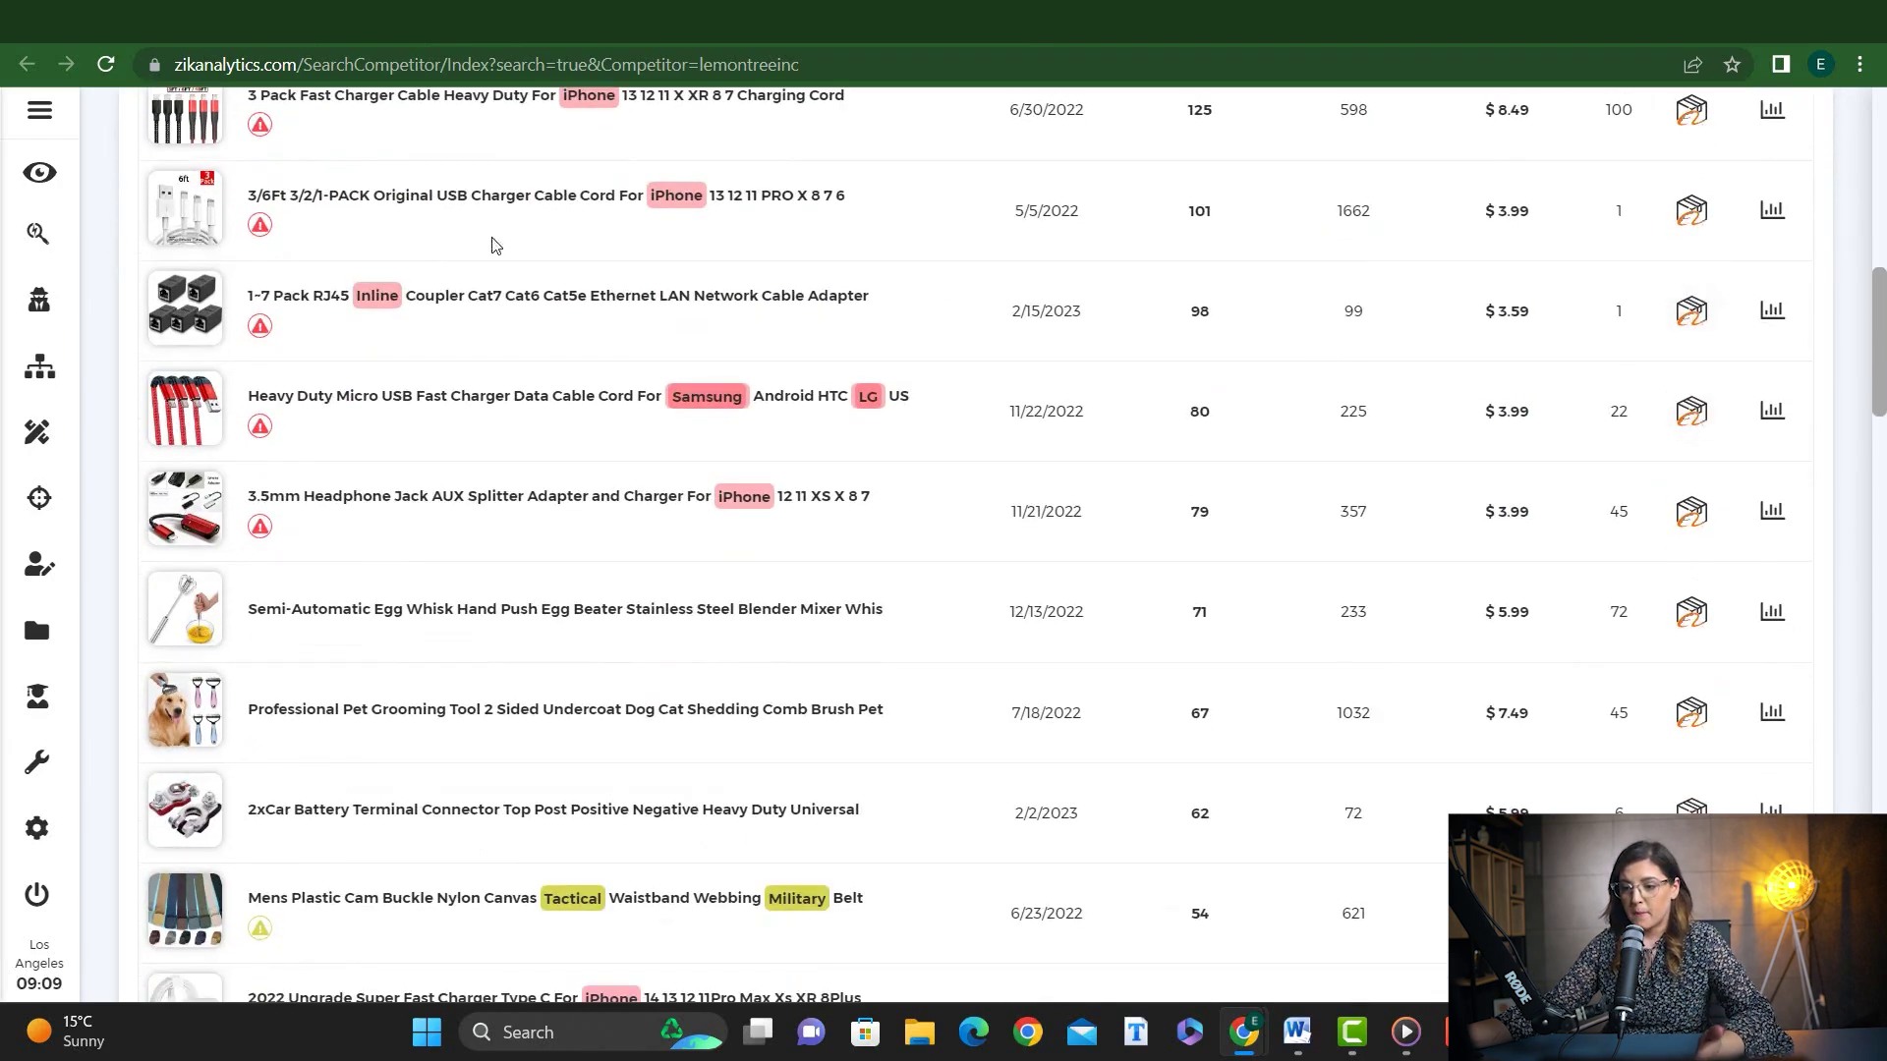
mouse_move(187, 483)
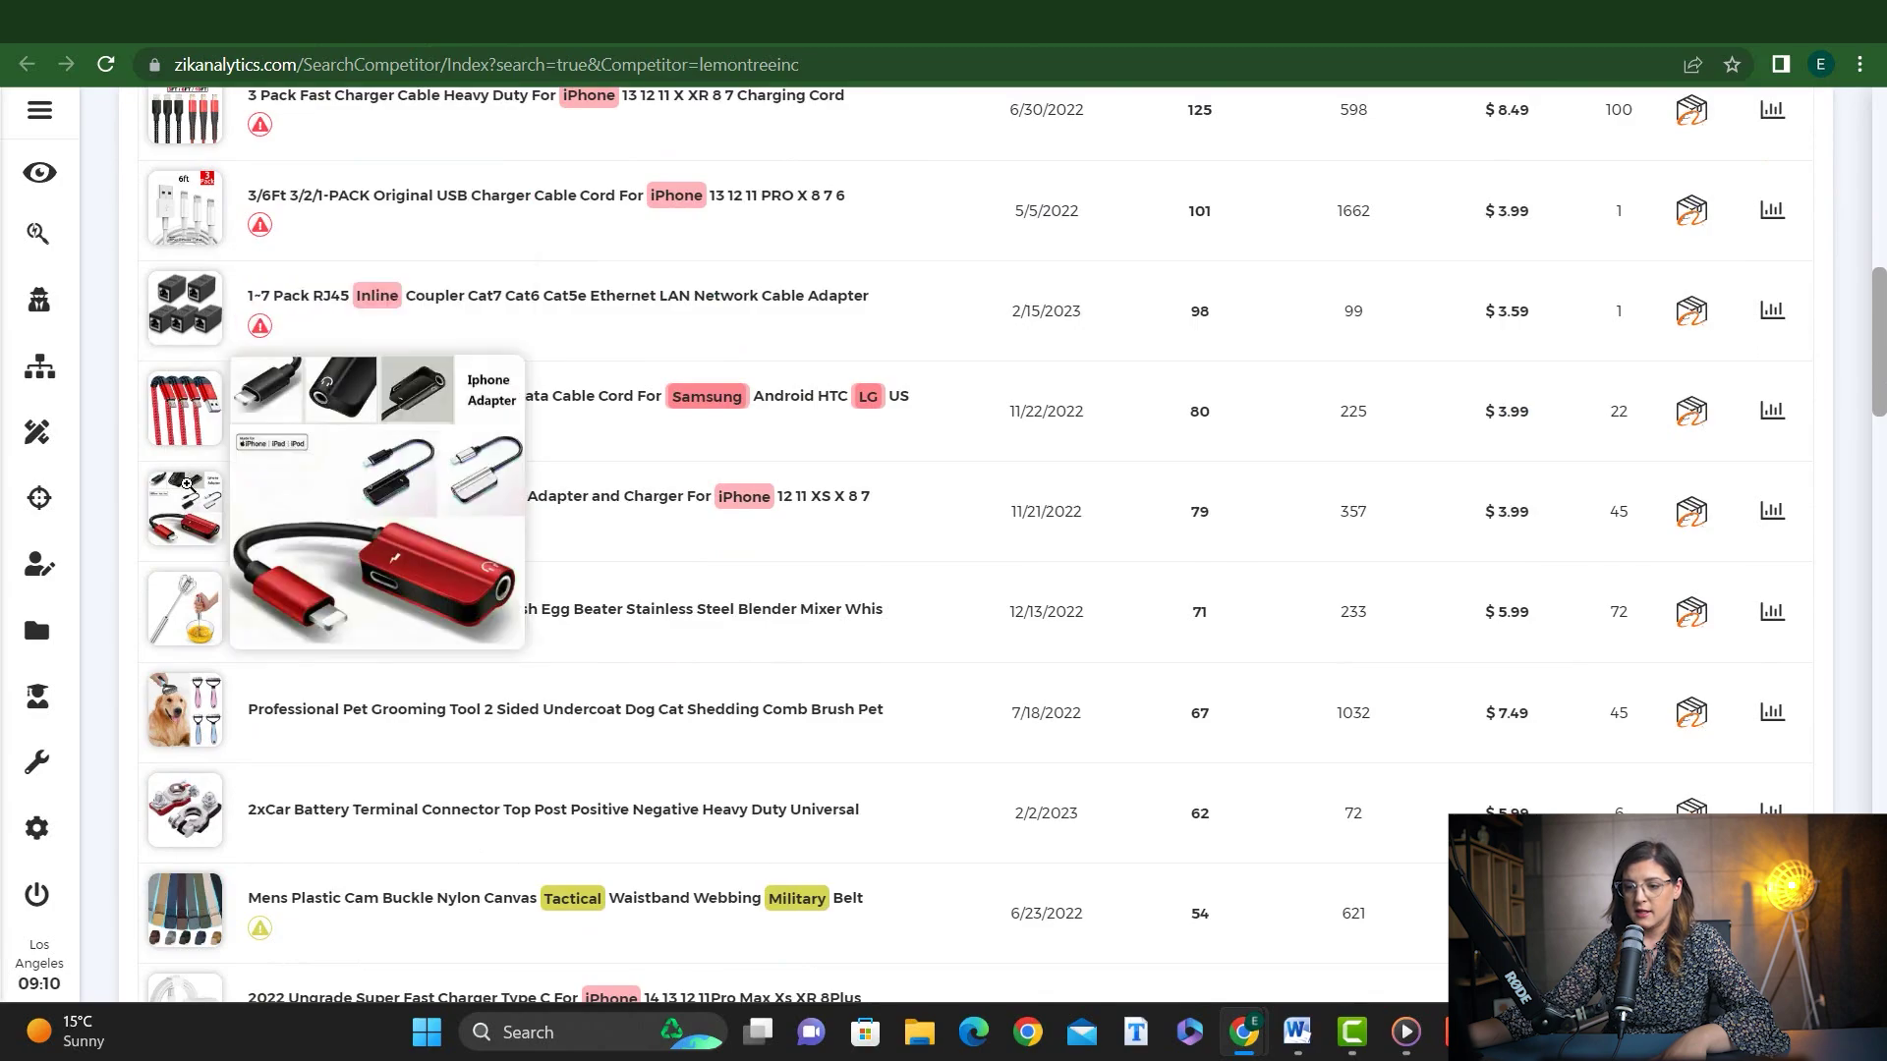
mouse_move(190, 580)
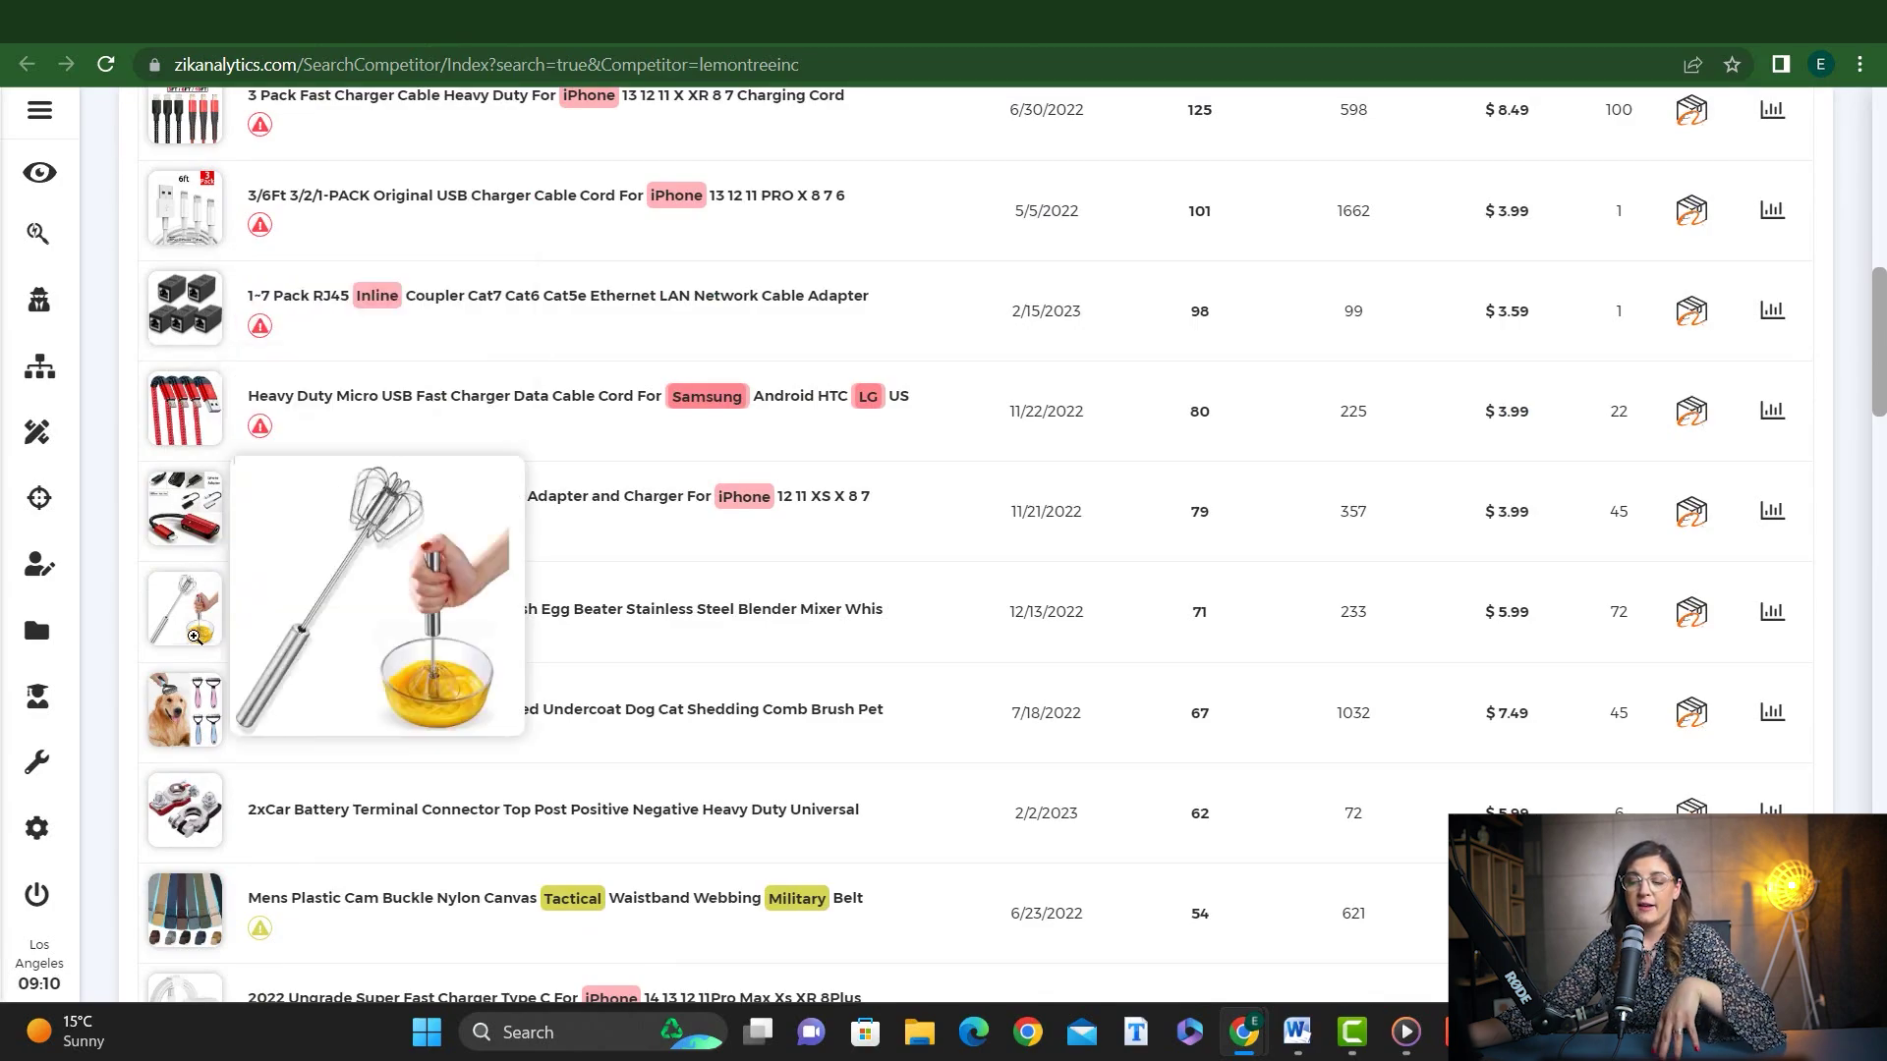
mouse_move(203, 687)
scroll(183, 591, "down", 1)
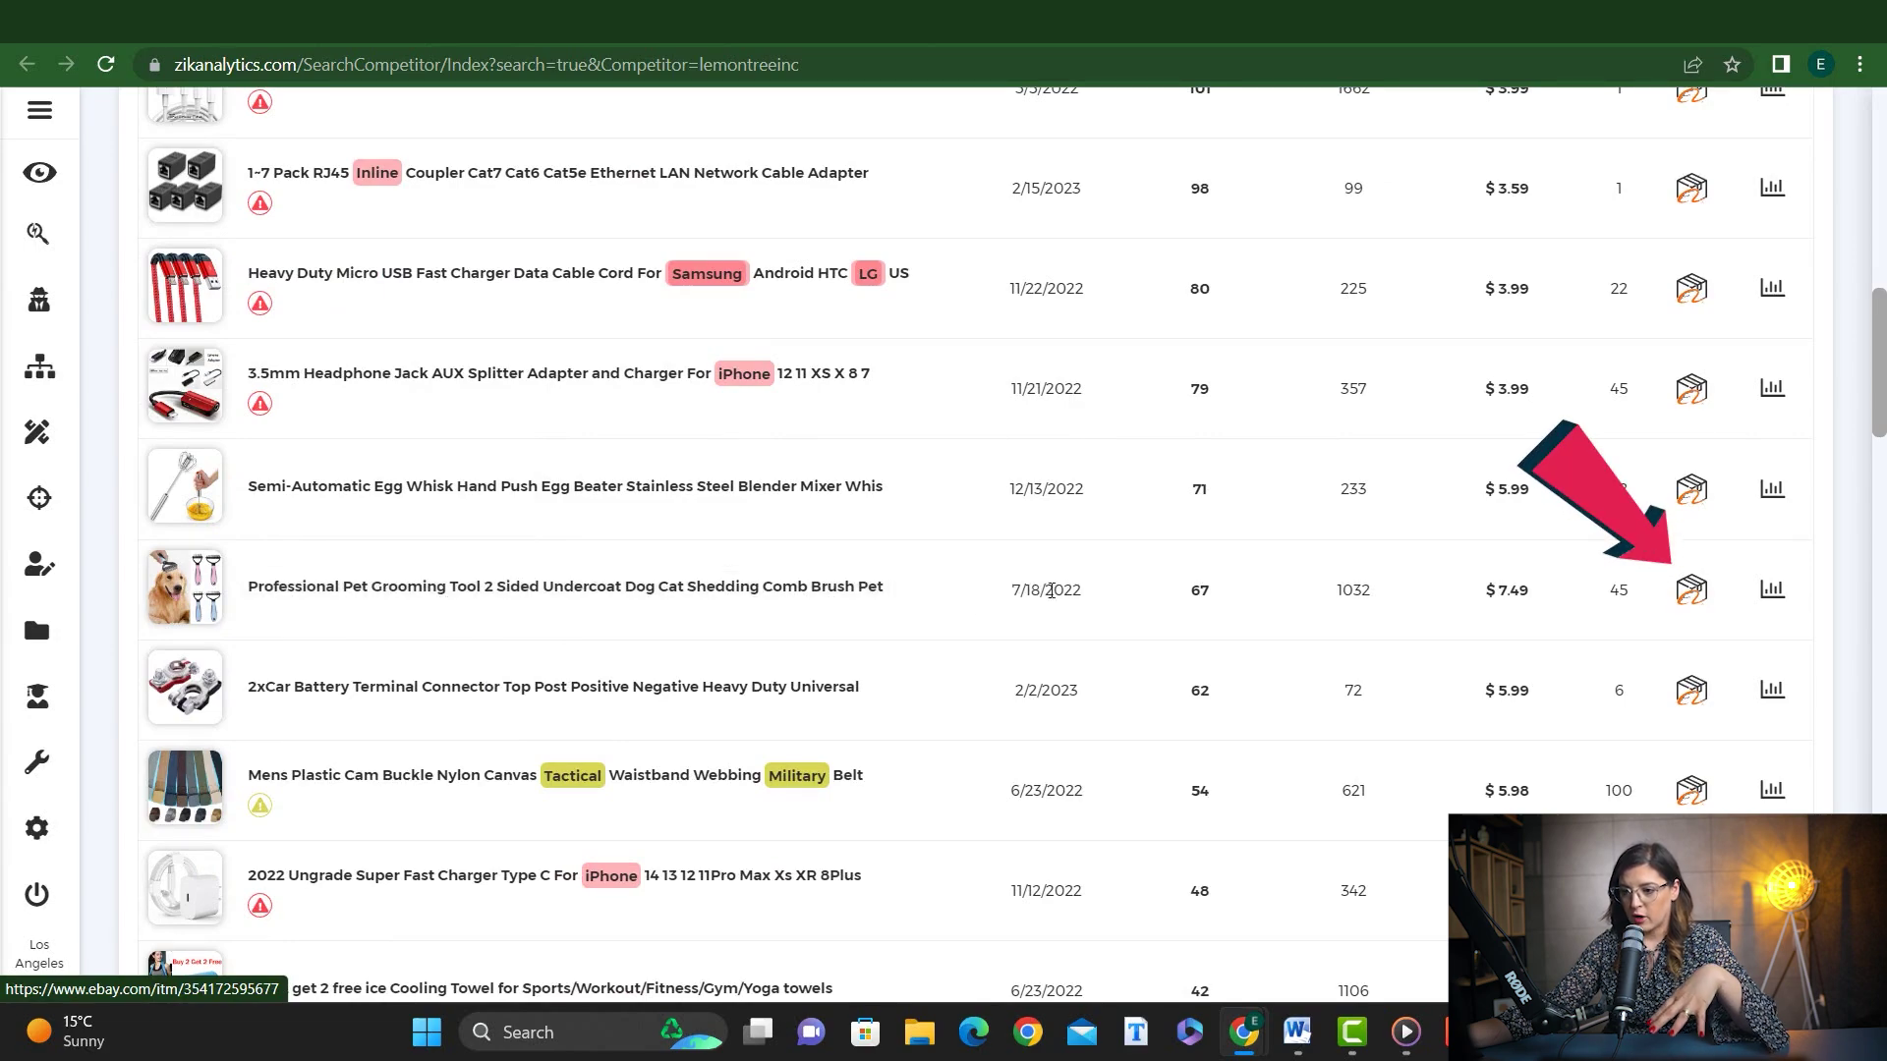
Step: Find Alibaba suppliers for the Professional Pet Grooming Tool and check the product page of the Pet Fur Knot Cutter match
left_click(1691, 590)
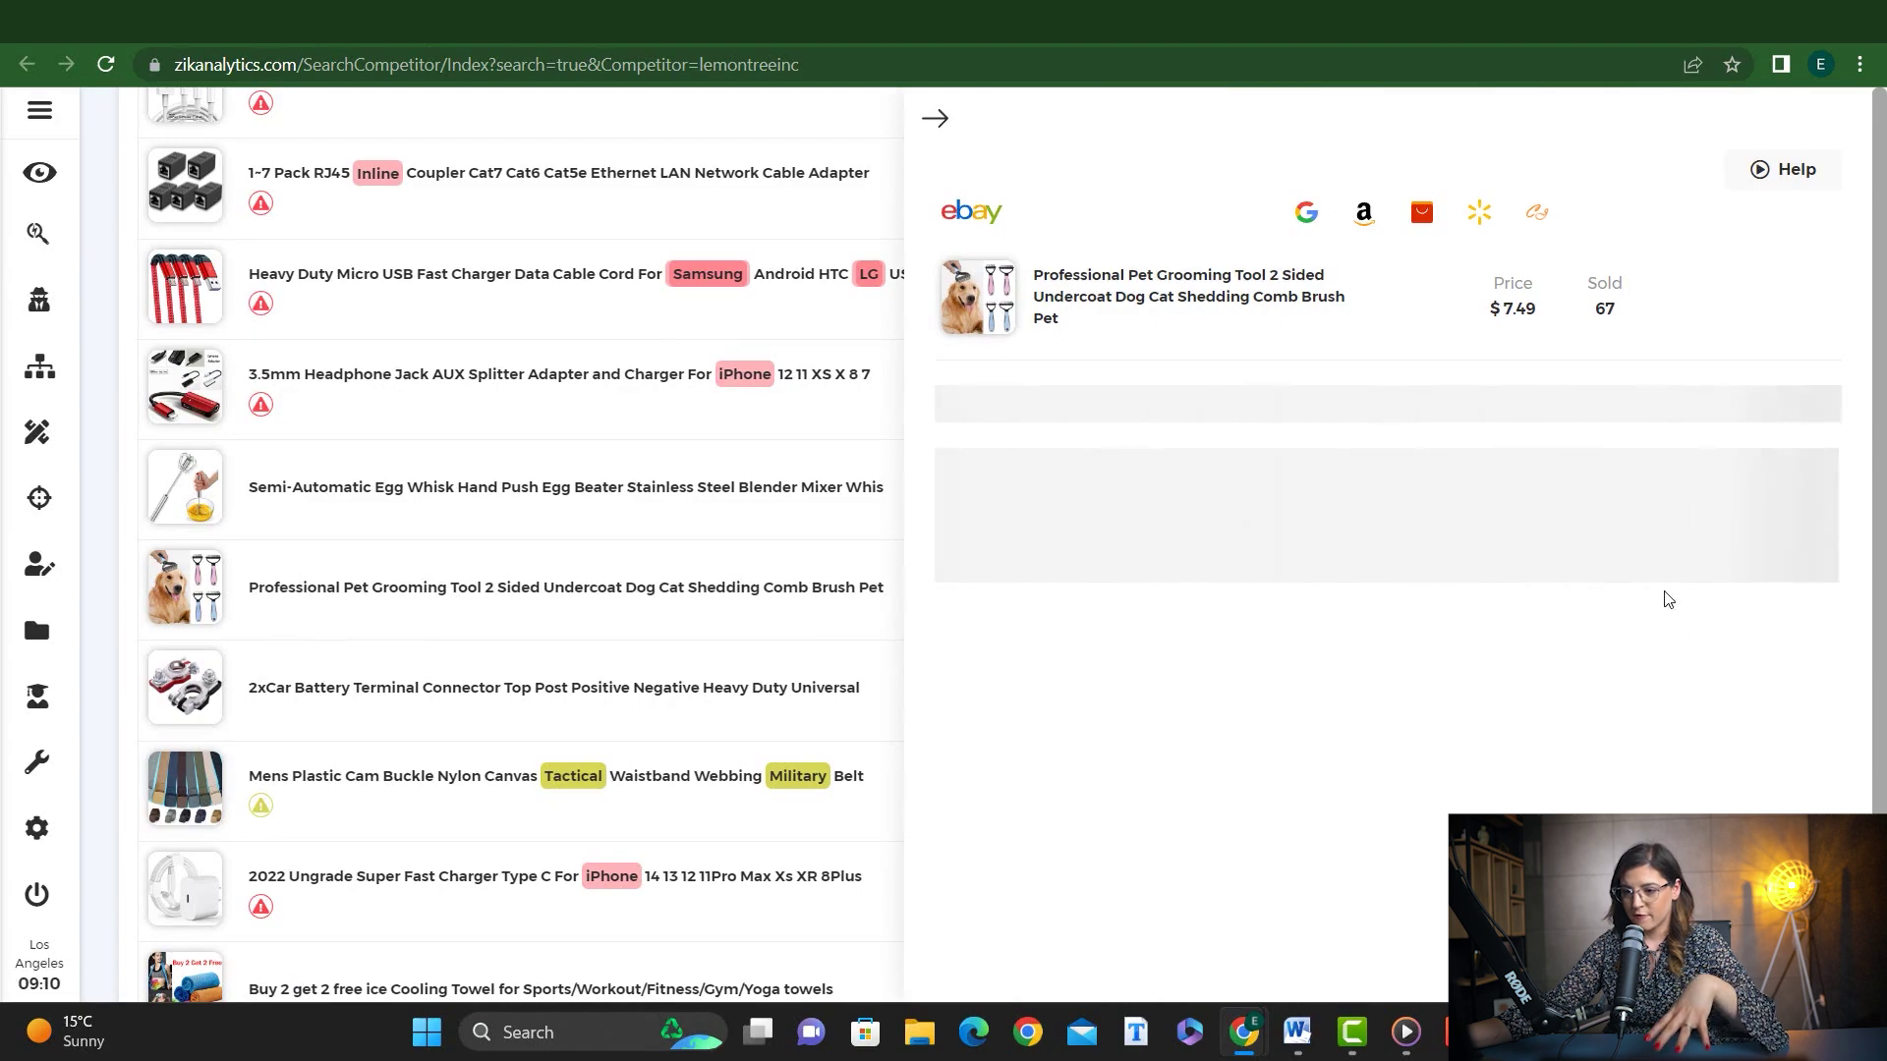
scroll(1643, 594, "down", 3)
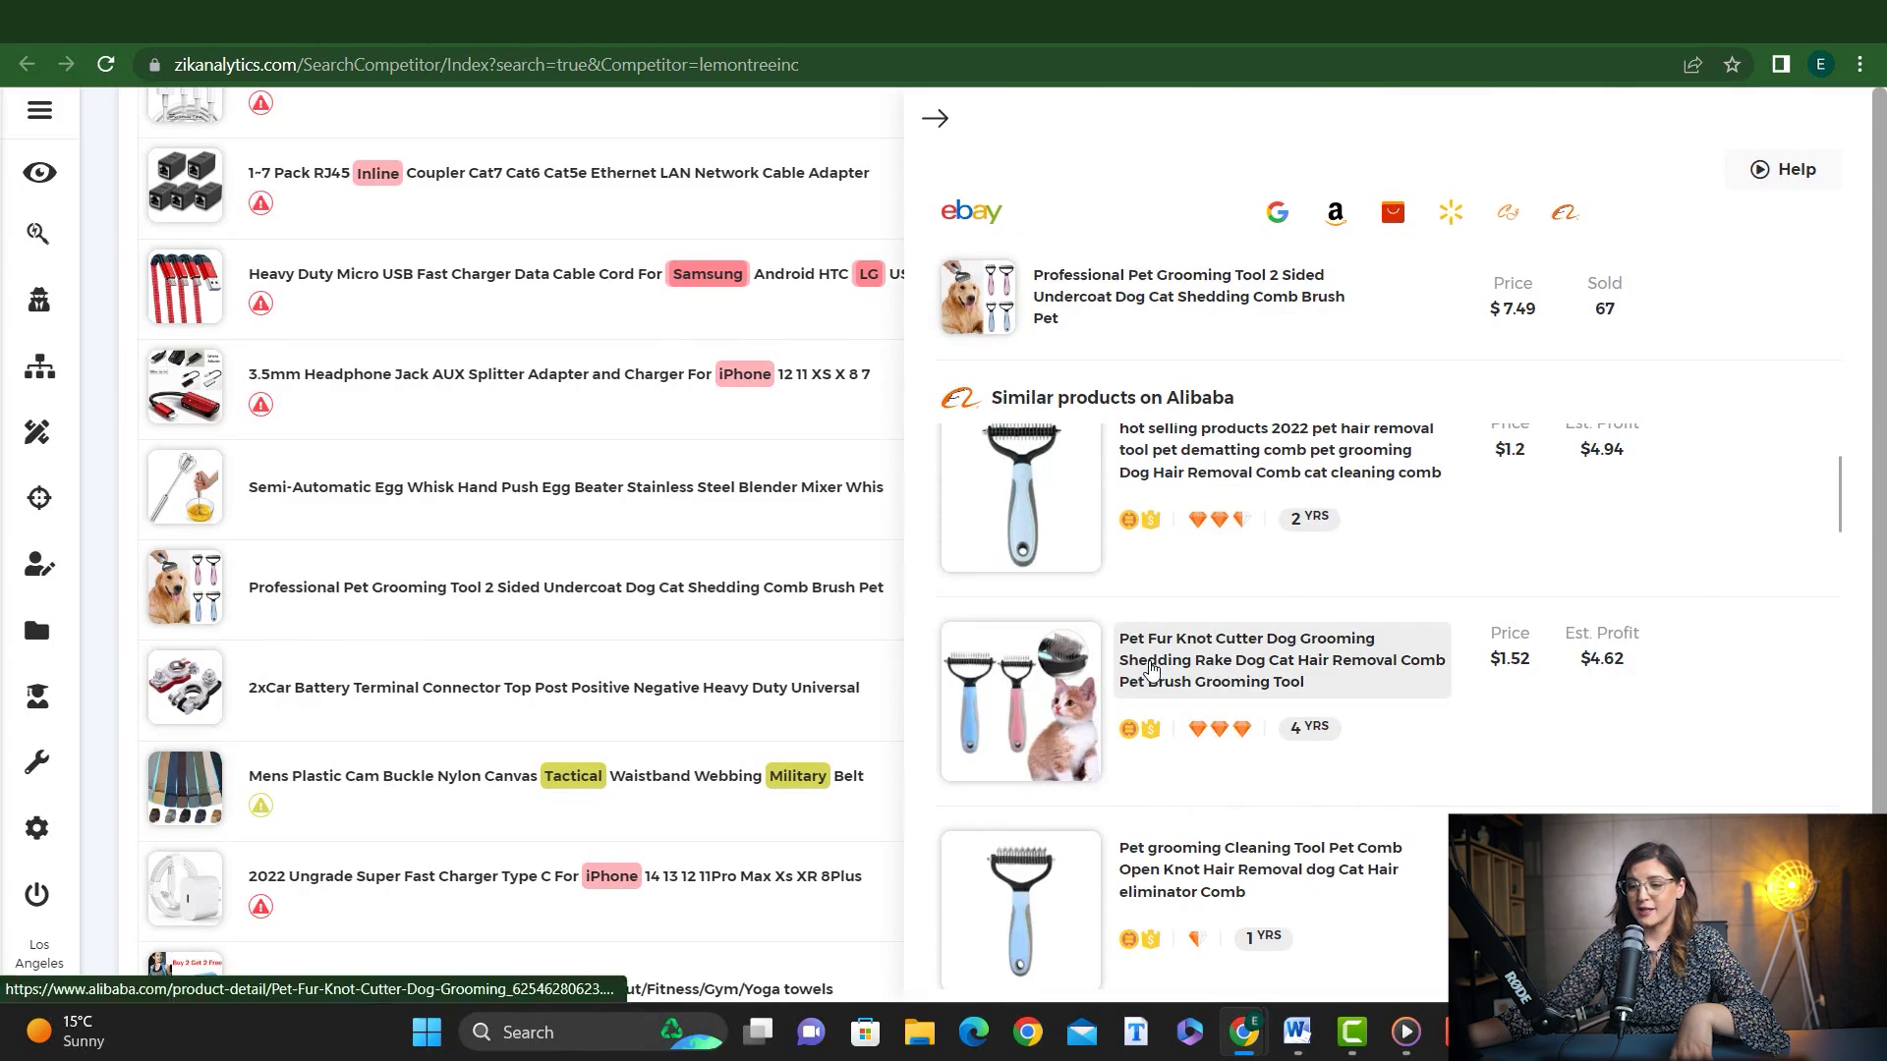
left_click(1218, 685)
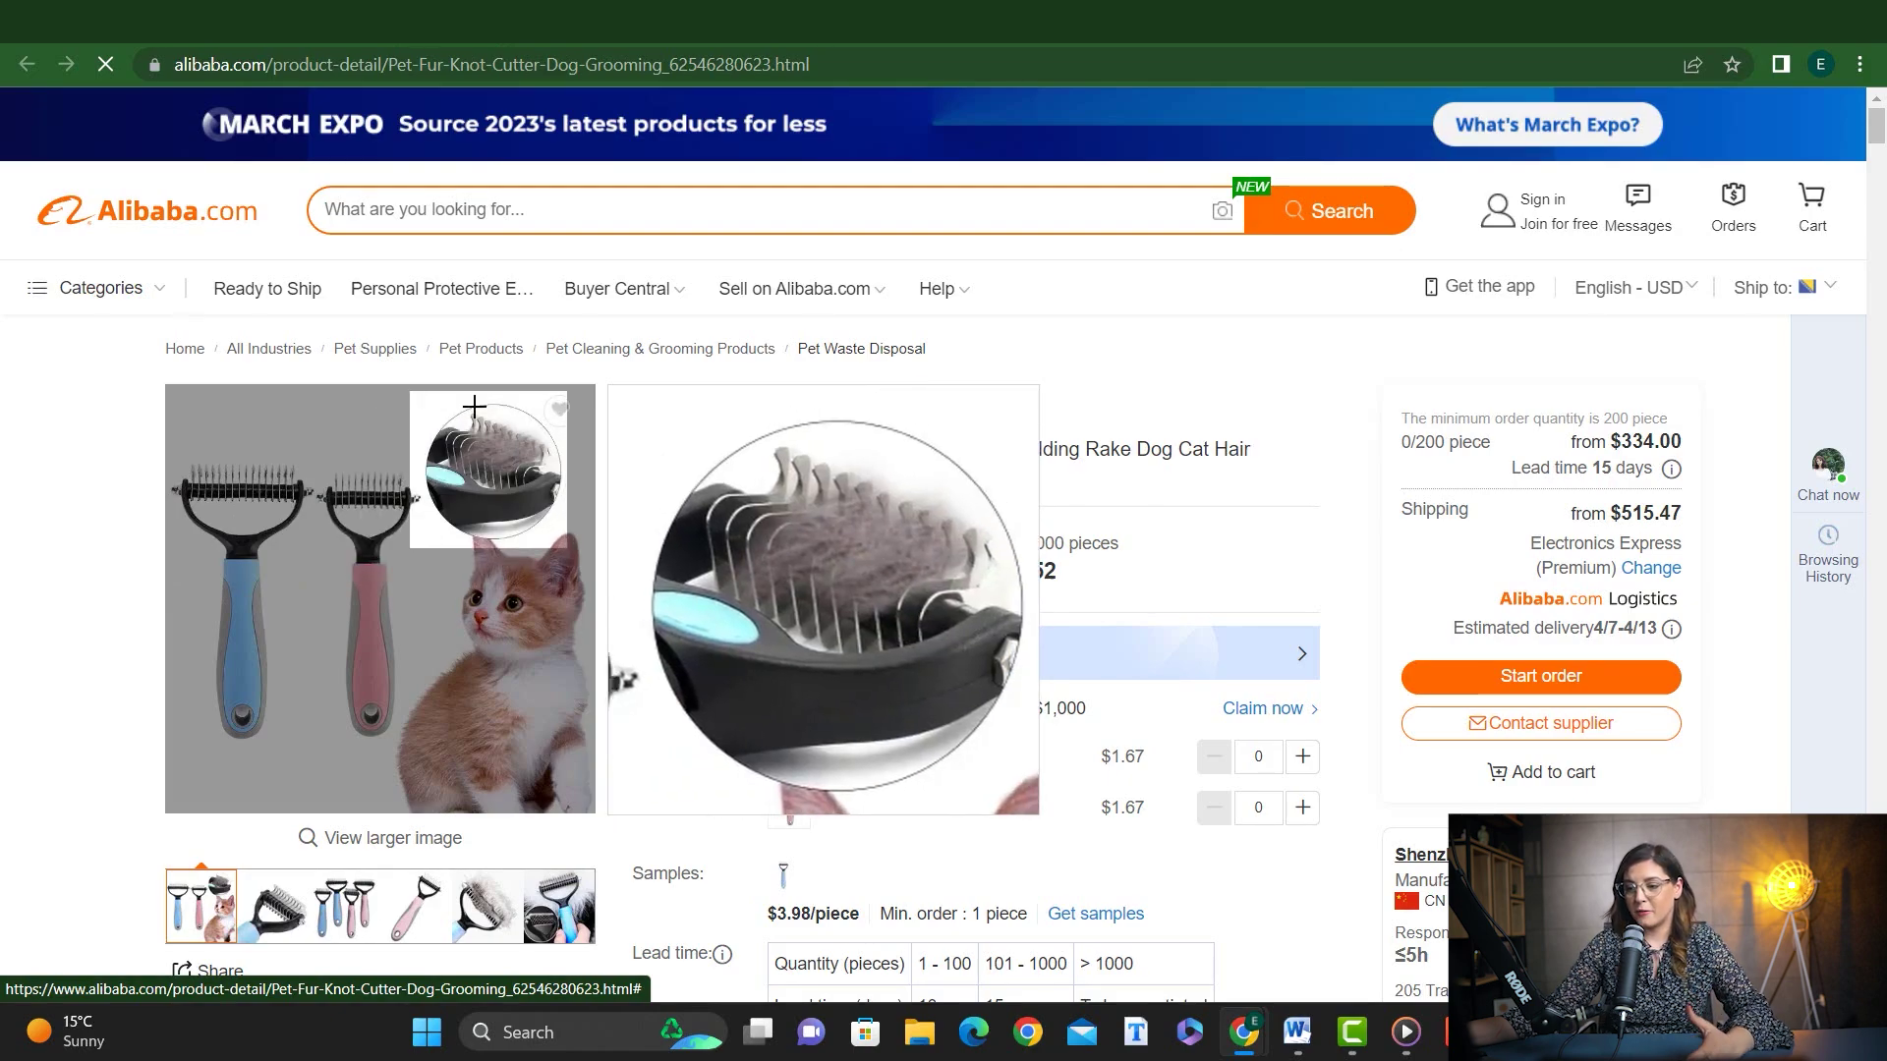
key("ctrl+w")
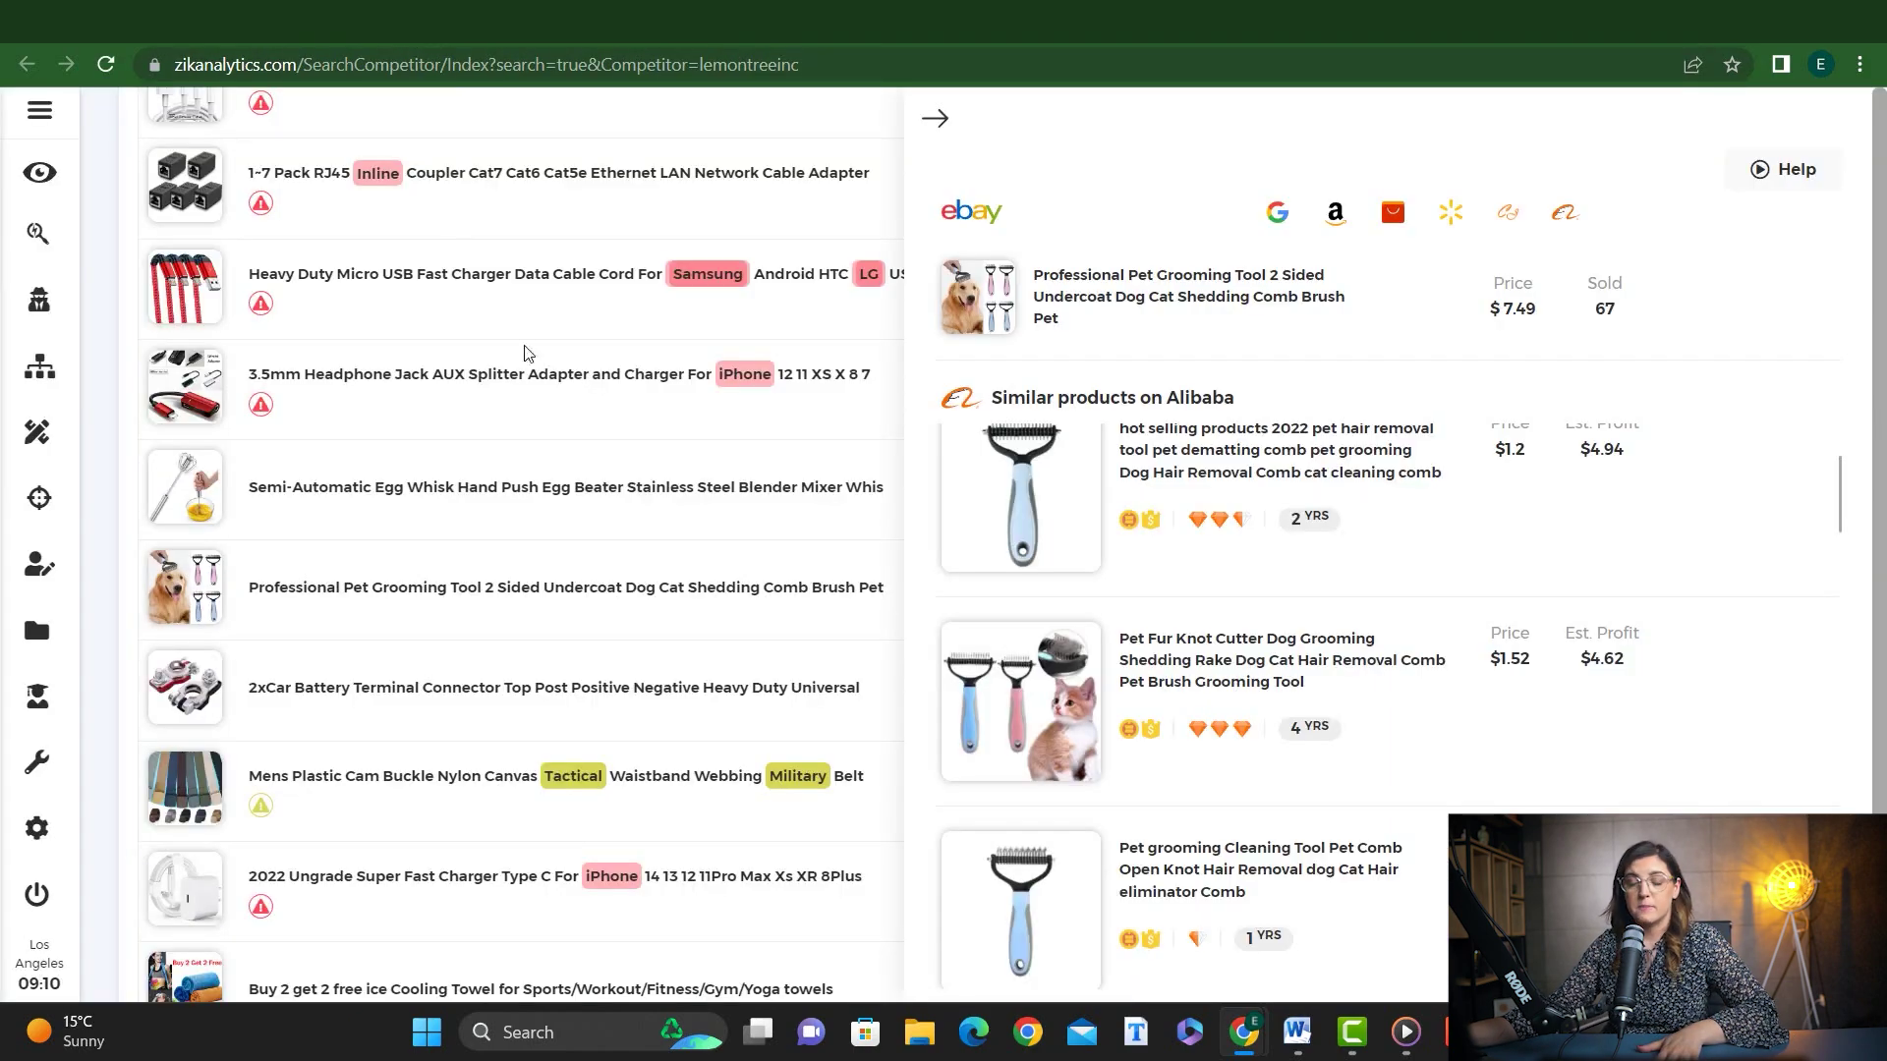
Step: Open the eBay listing of the Professional Pet Grooming Tool and look through its product photos
left_click(525, 597)
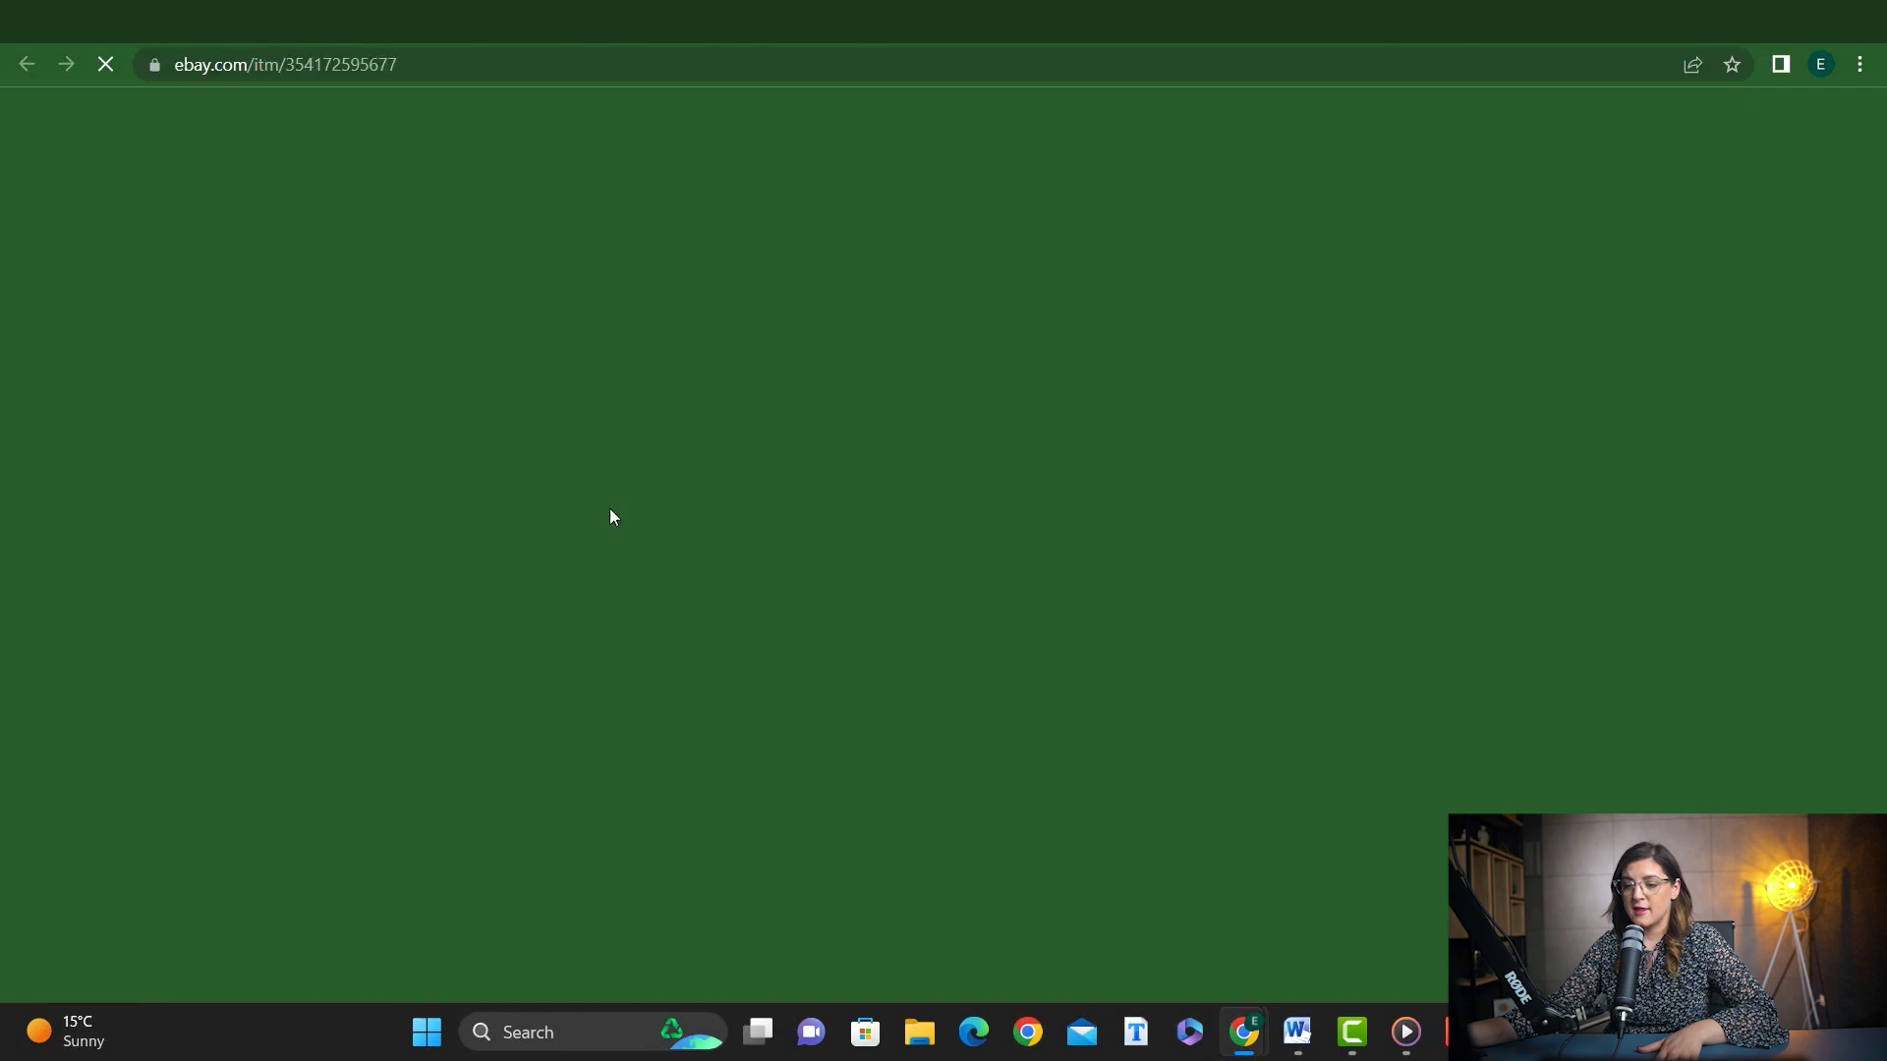
scroll(613, 516, "down", 3)
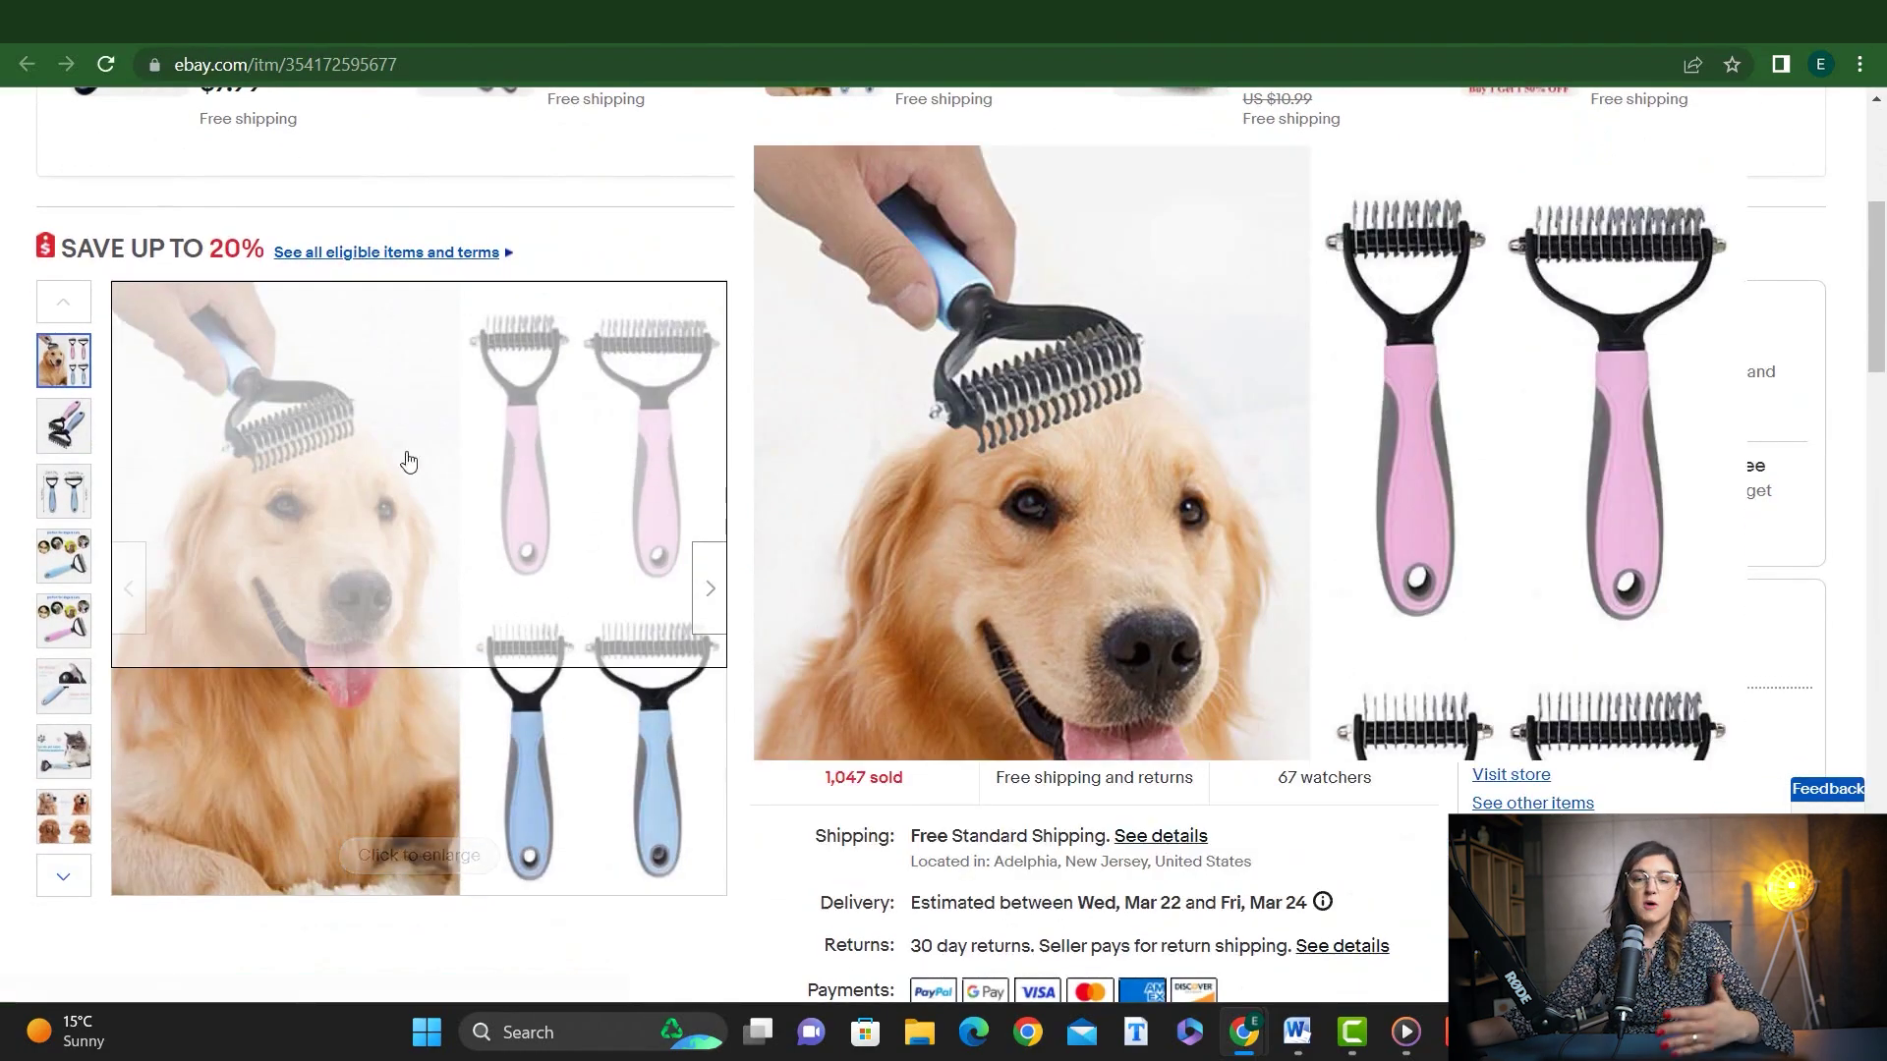
left_click(88, 441)
left_click(71, 496)
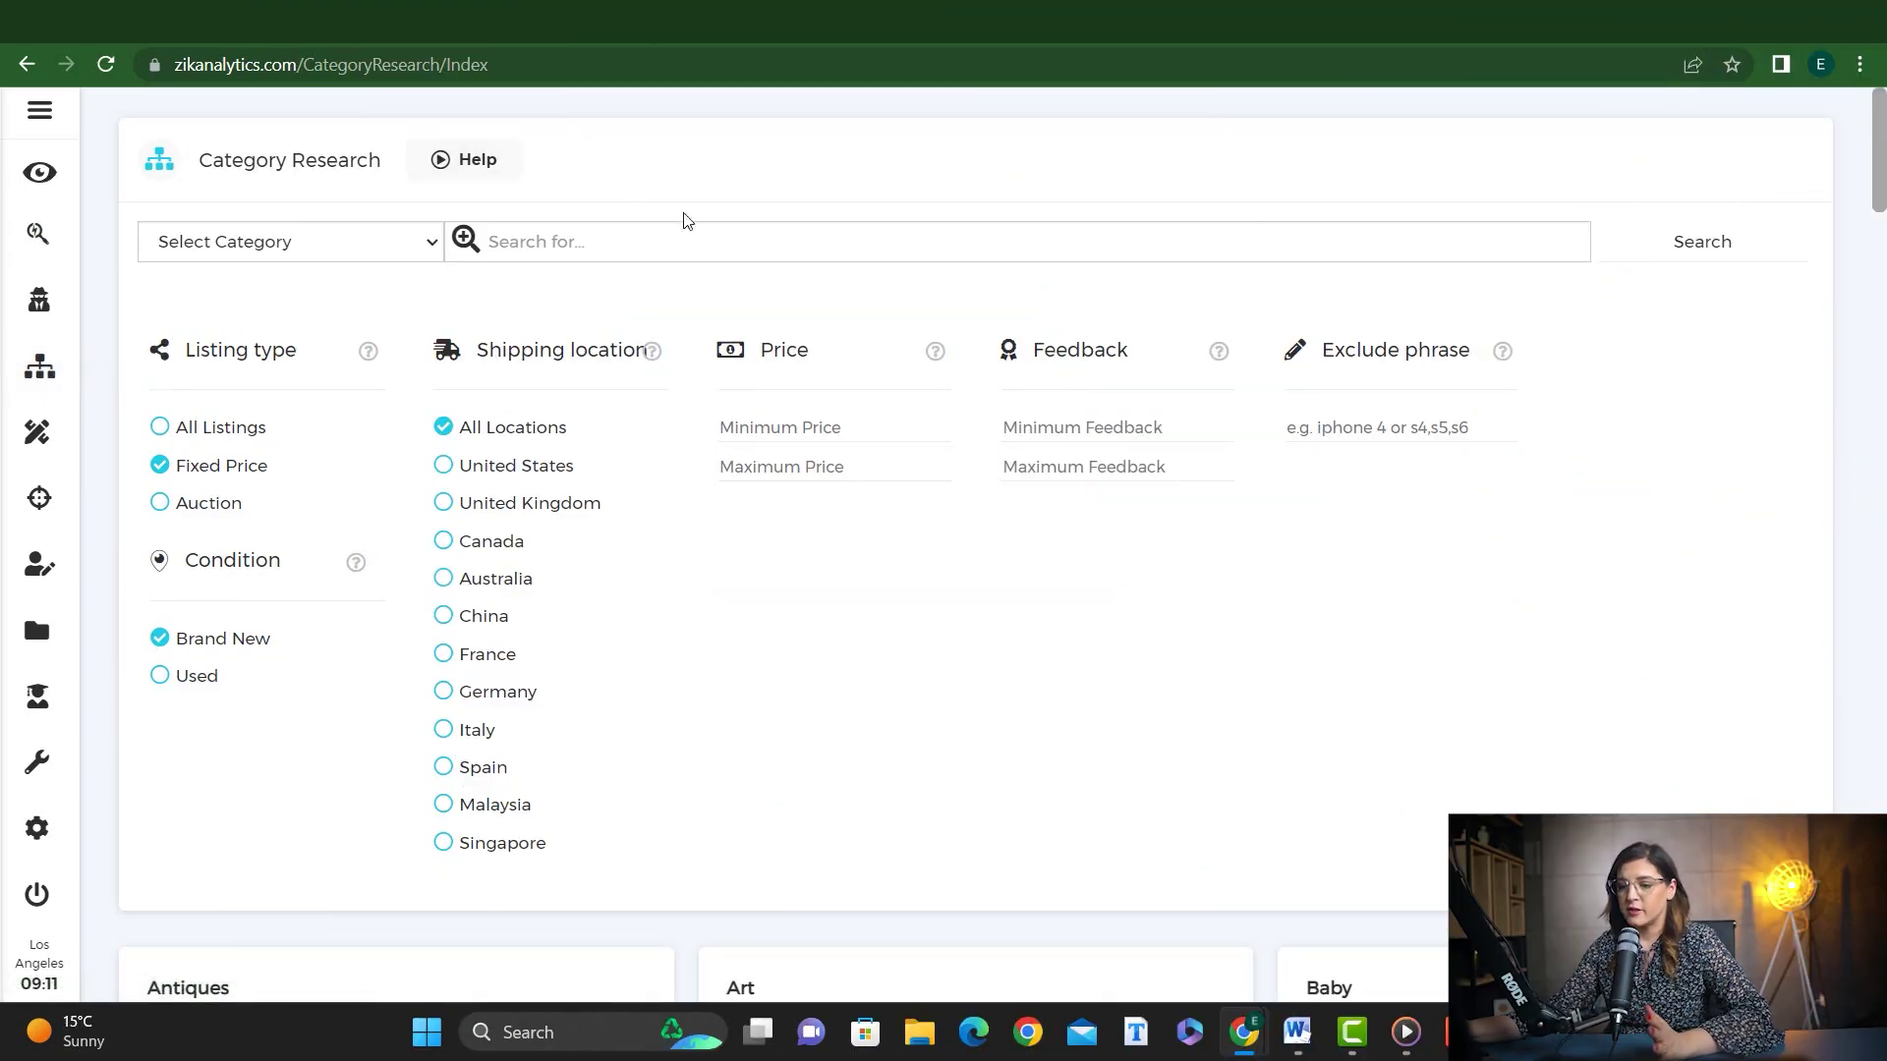
Step: Open the Cell Phone Accessories subcategory in Category Research and review its statistics and best-selling listings
scroll(1047, 560, "down", 9)
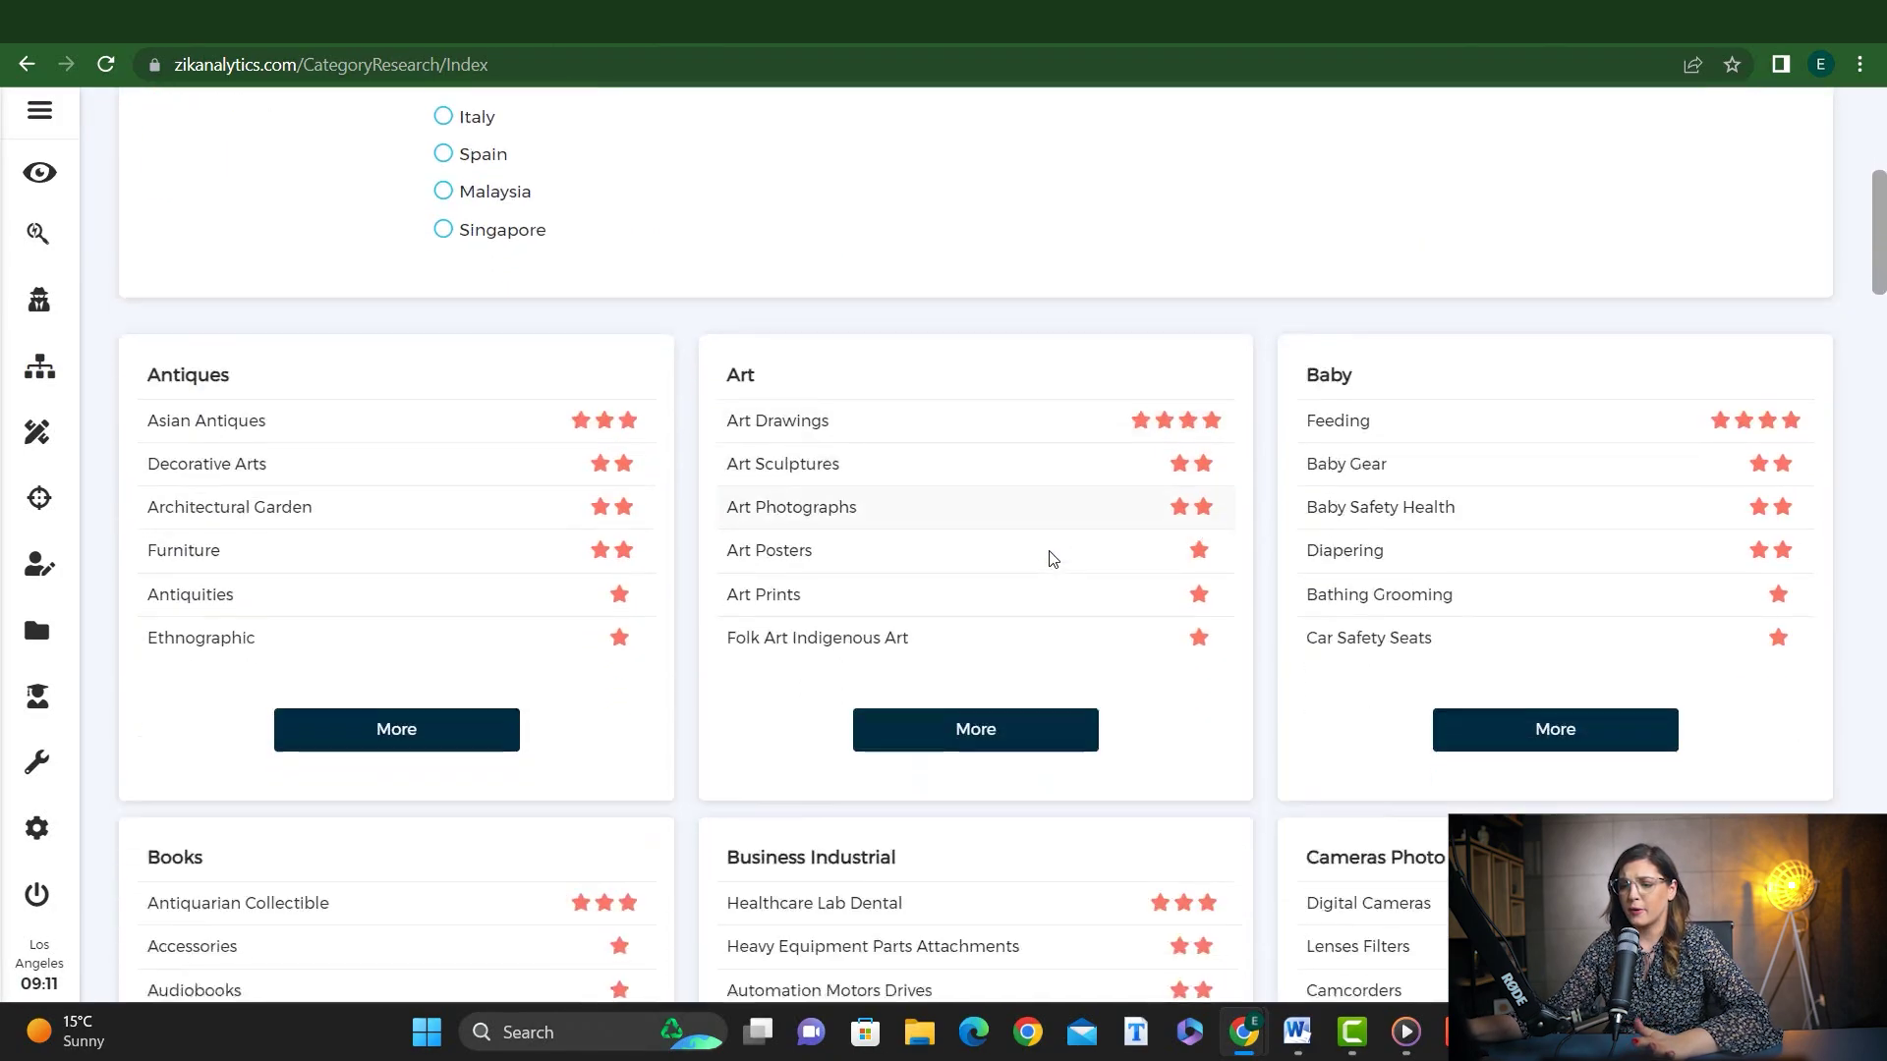
scroll(1053, 559, "down", 6)
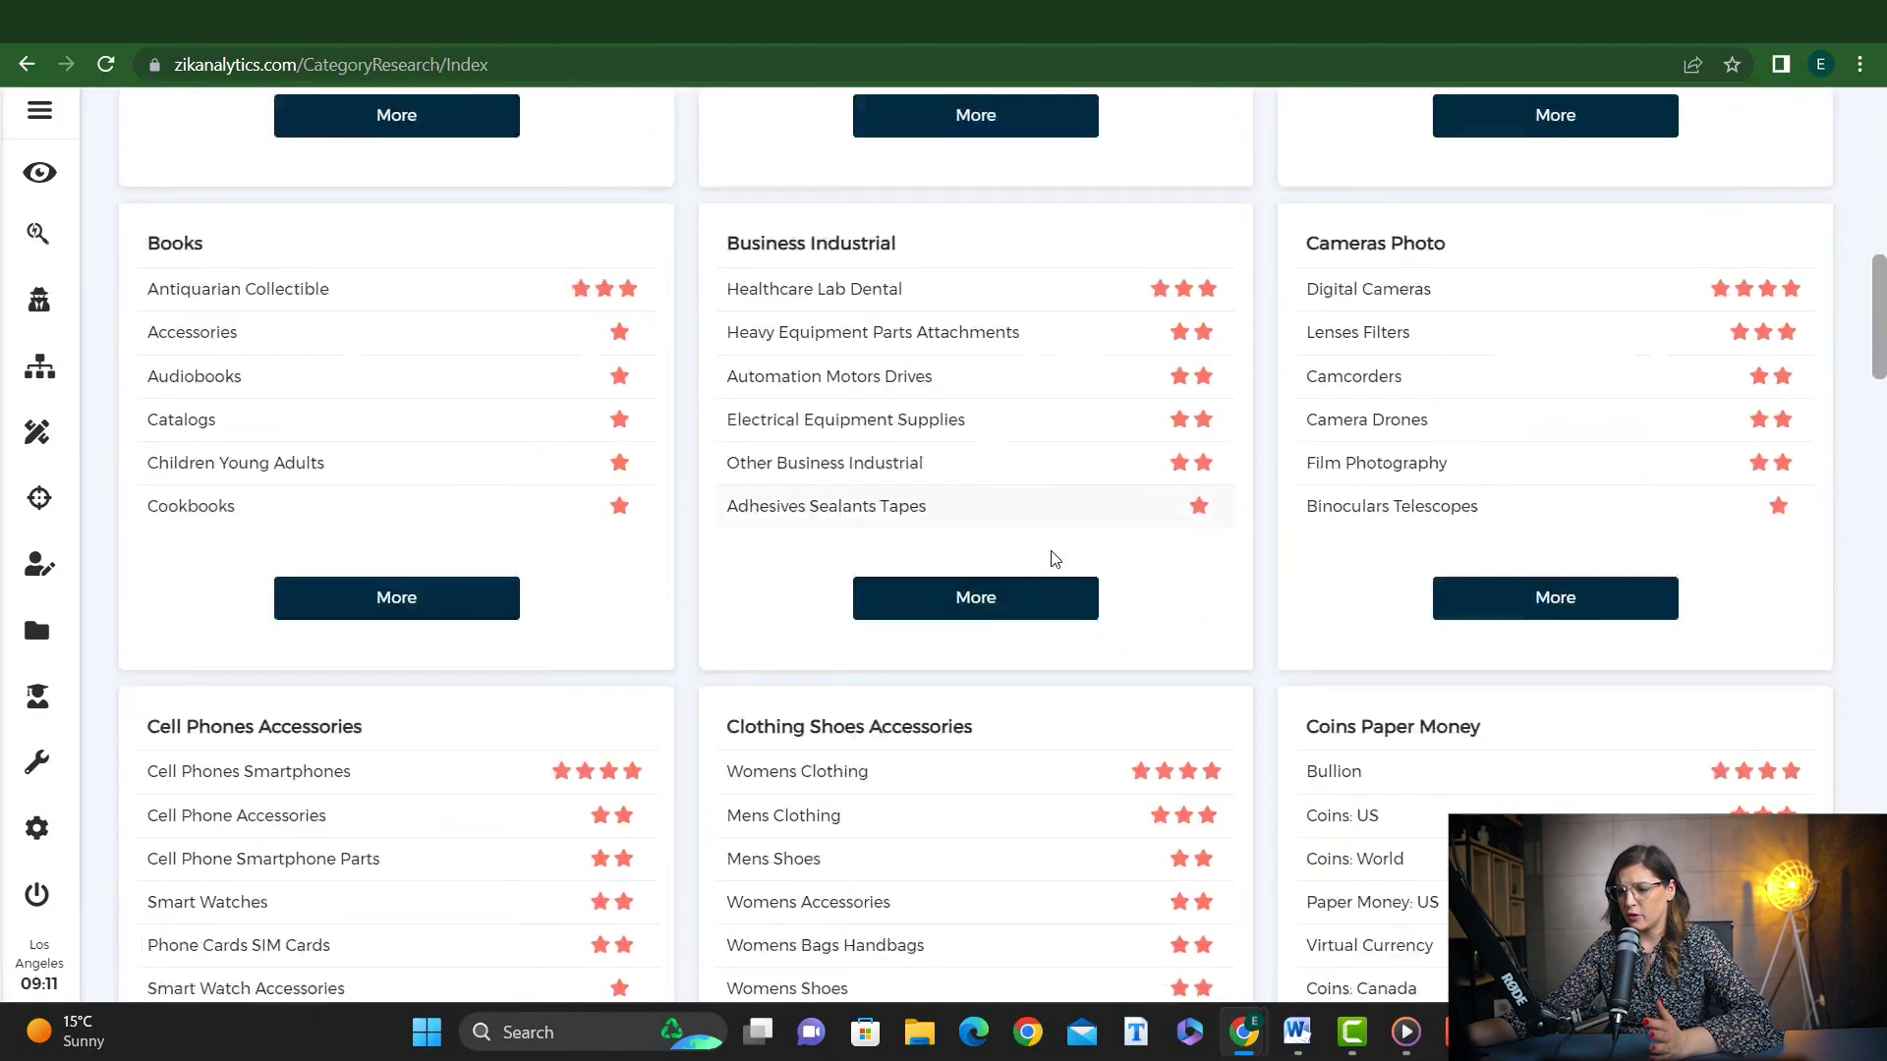
scroll(1059, 559, "down", 2)
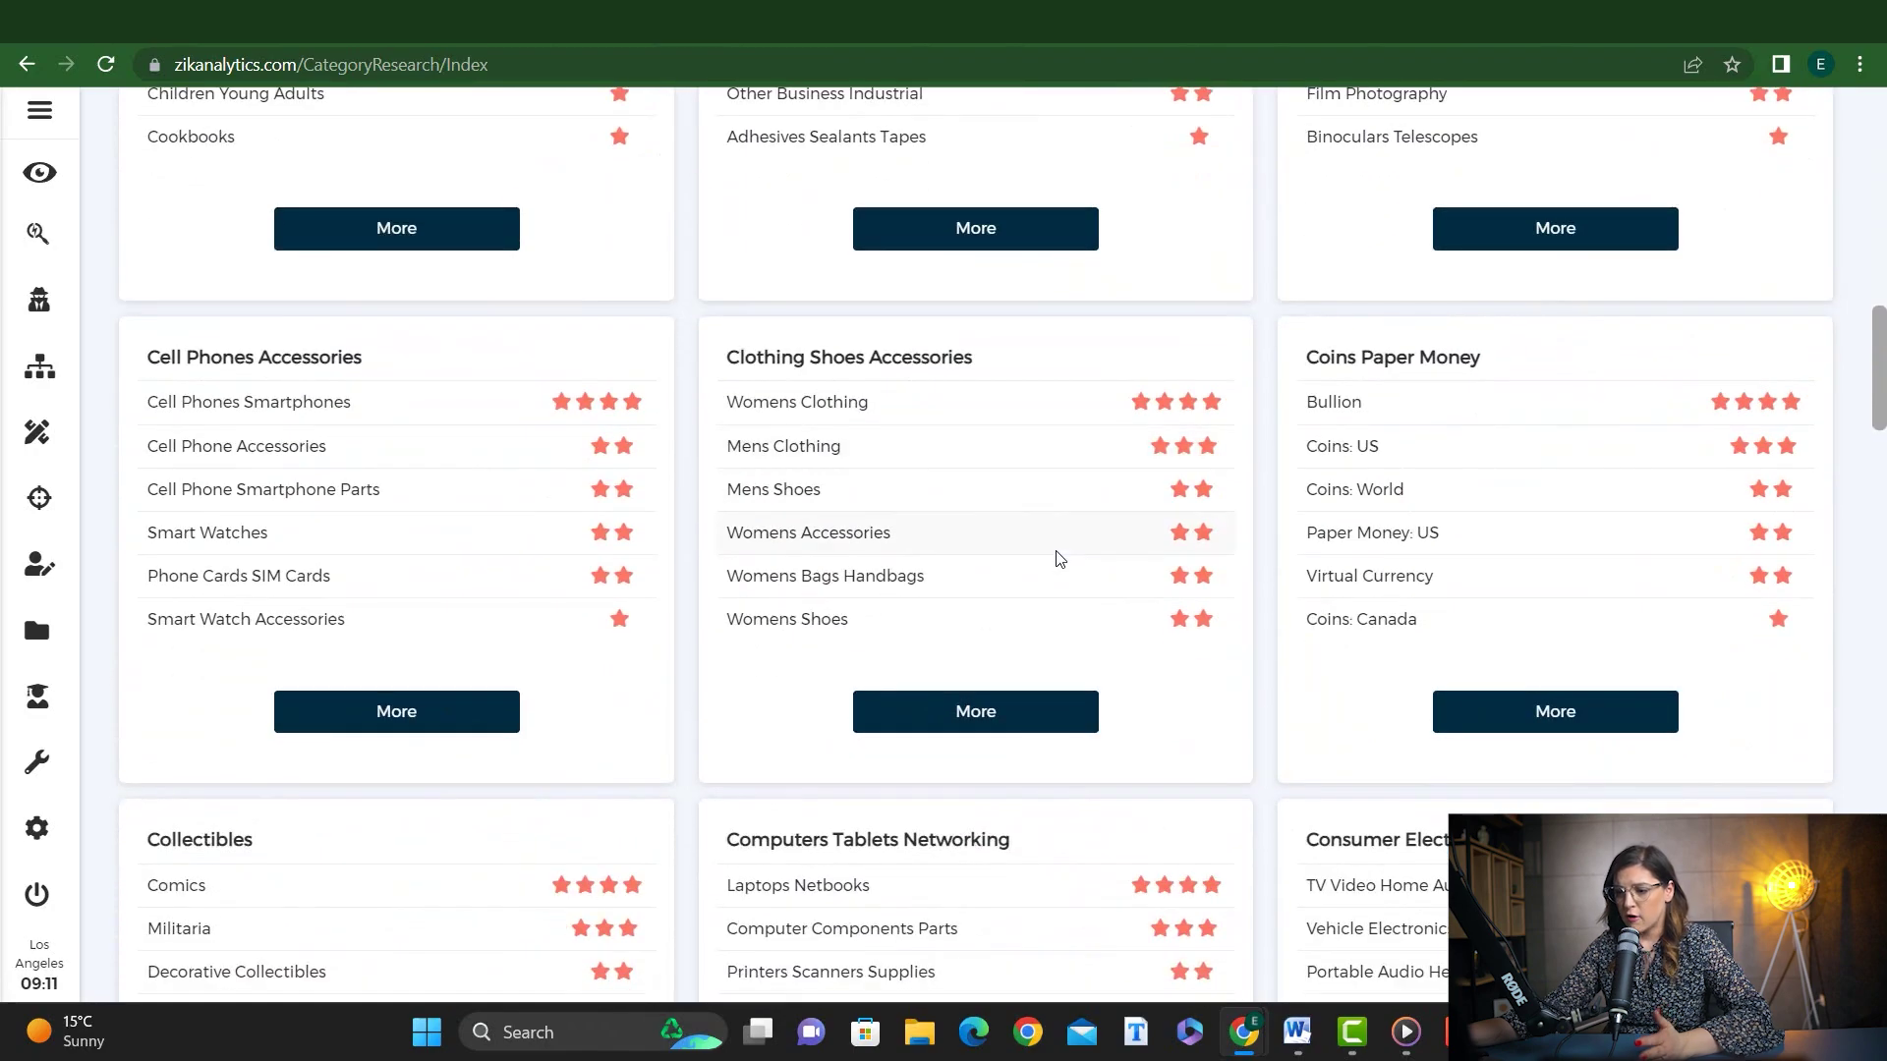
scroll(300, 450, "up", 1)
left_click(300, 462)
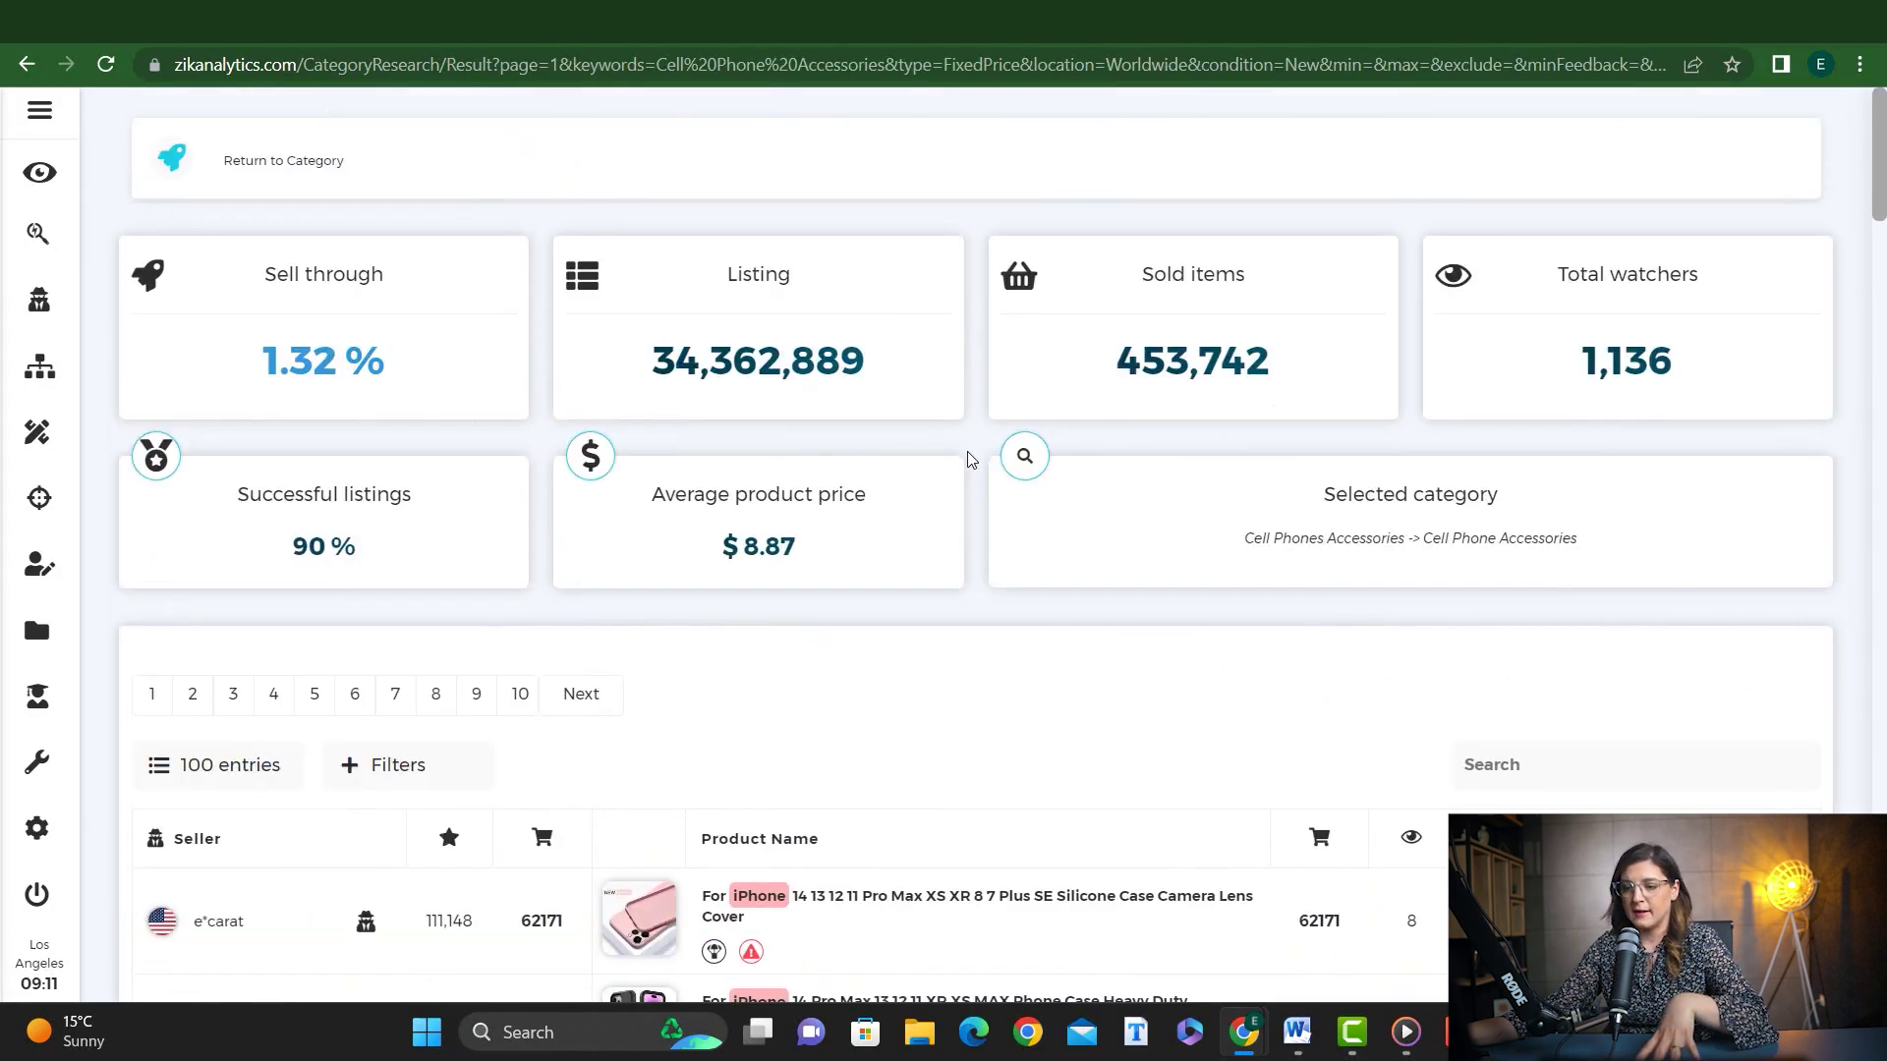
scroll(971, 457, "down", 8)
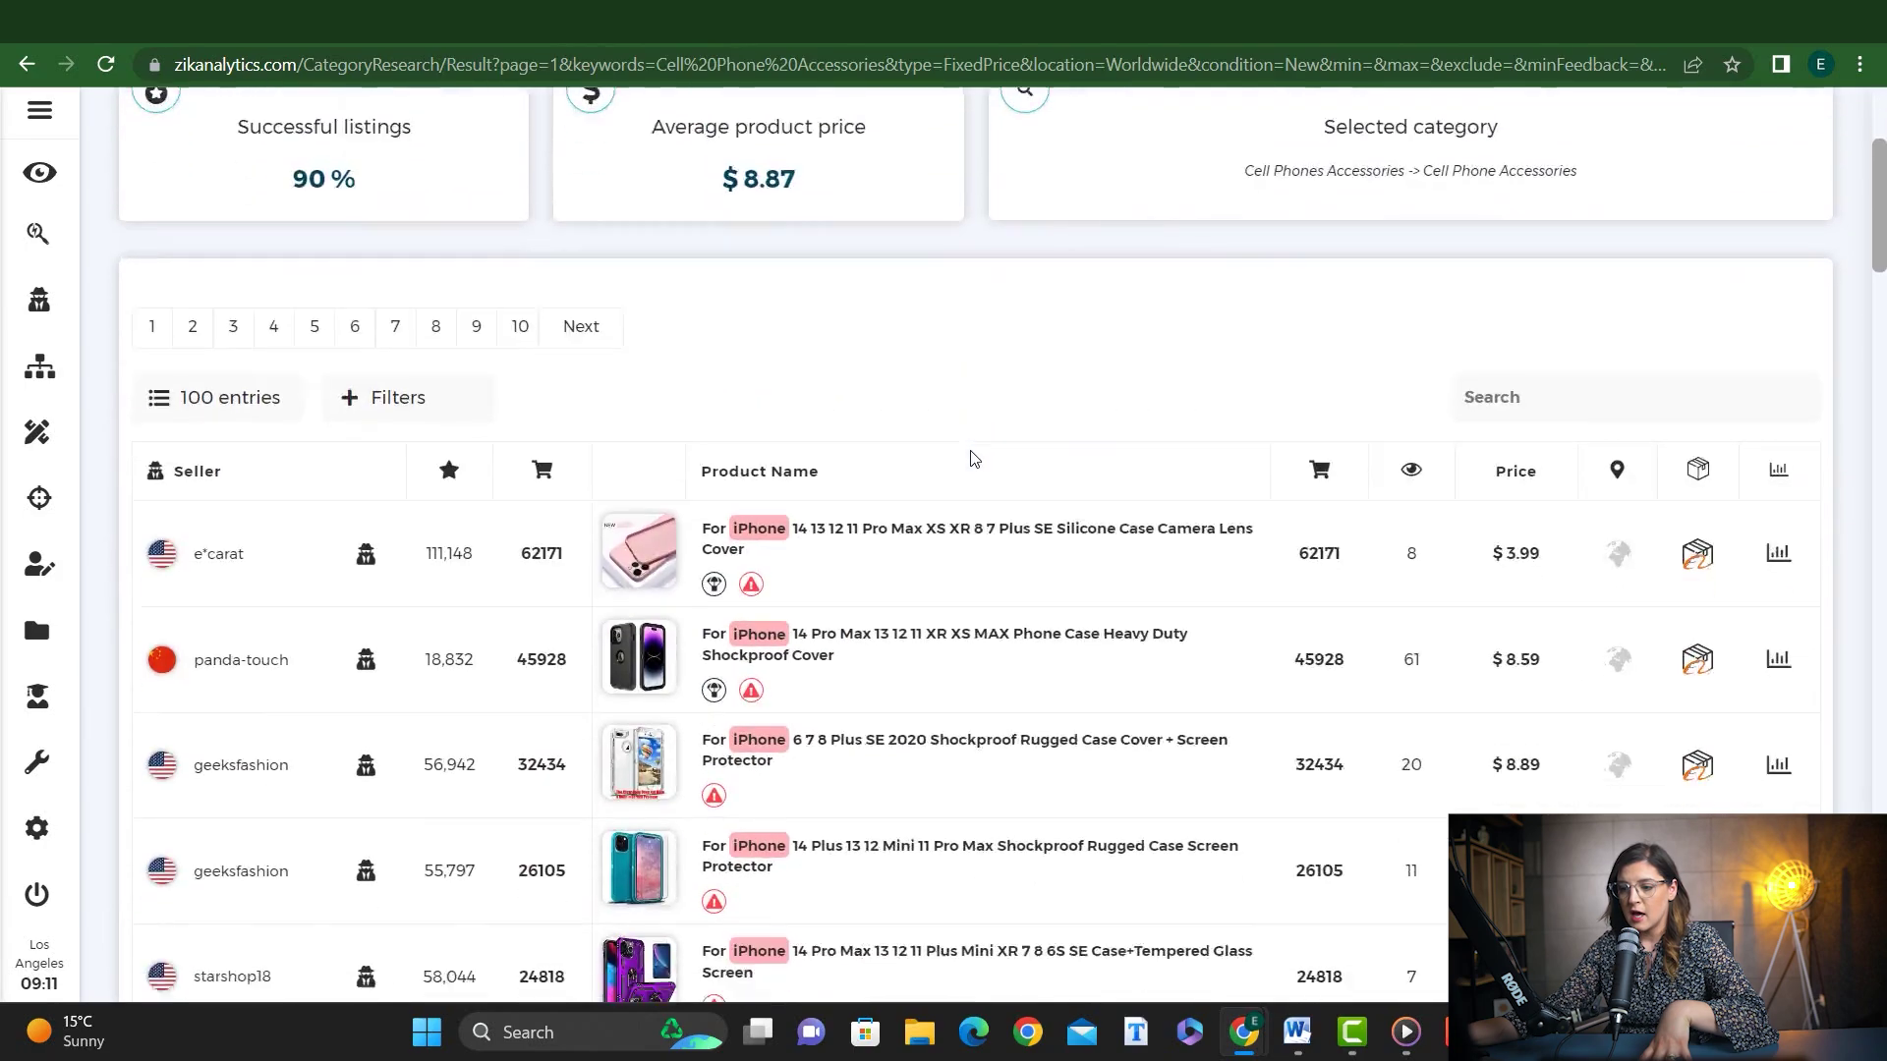
scroll(971, 457, "up", 3)
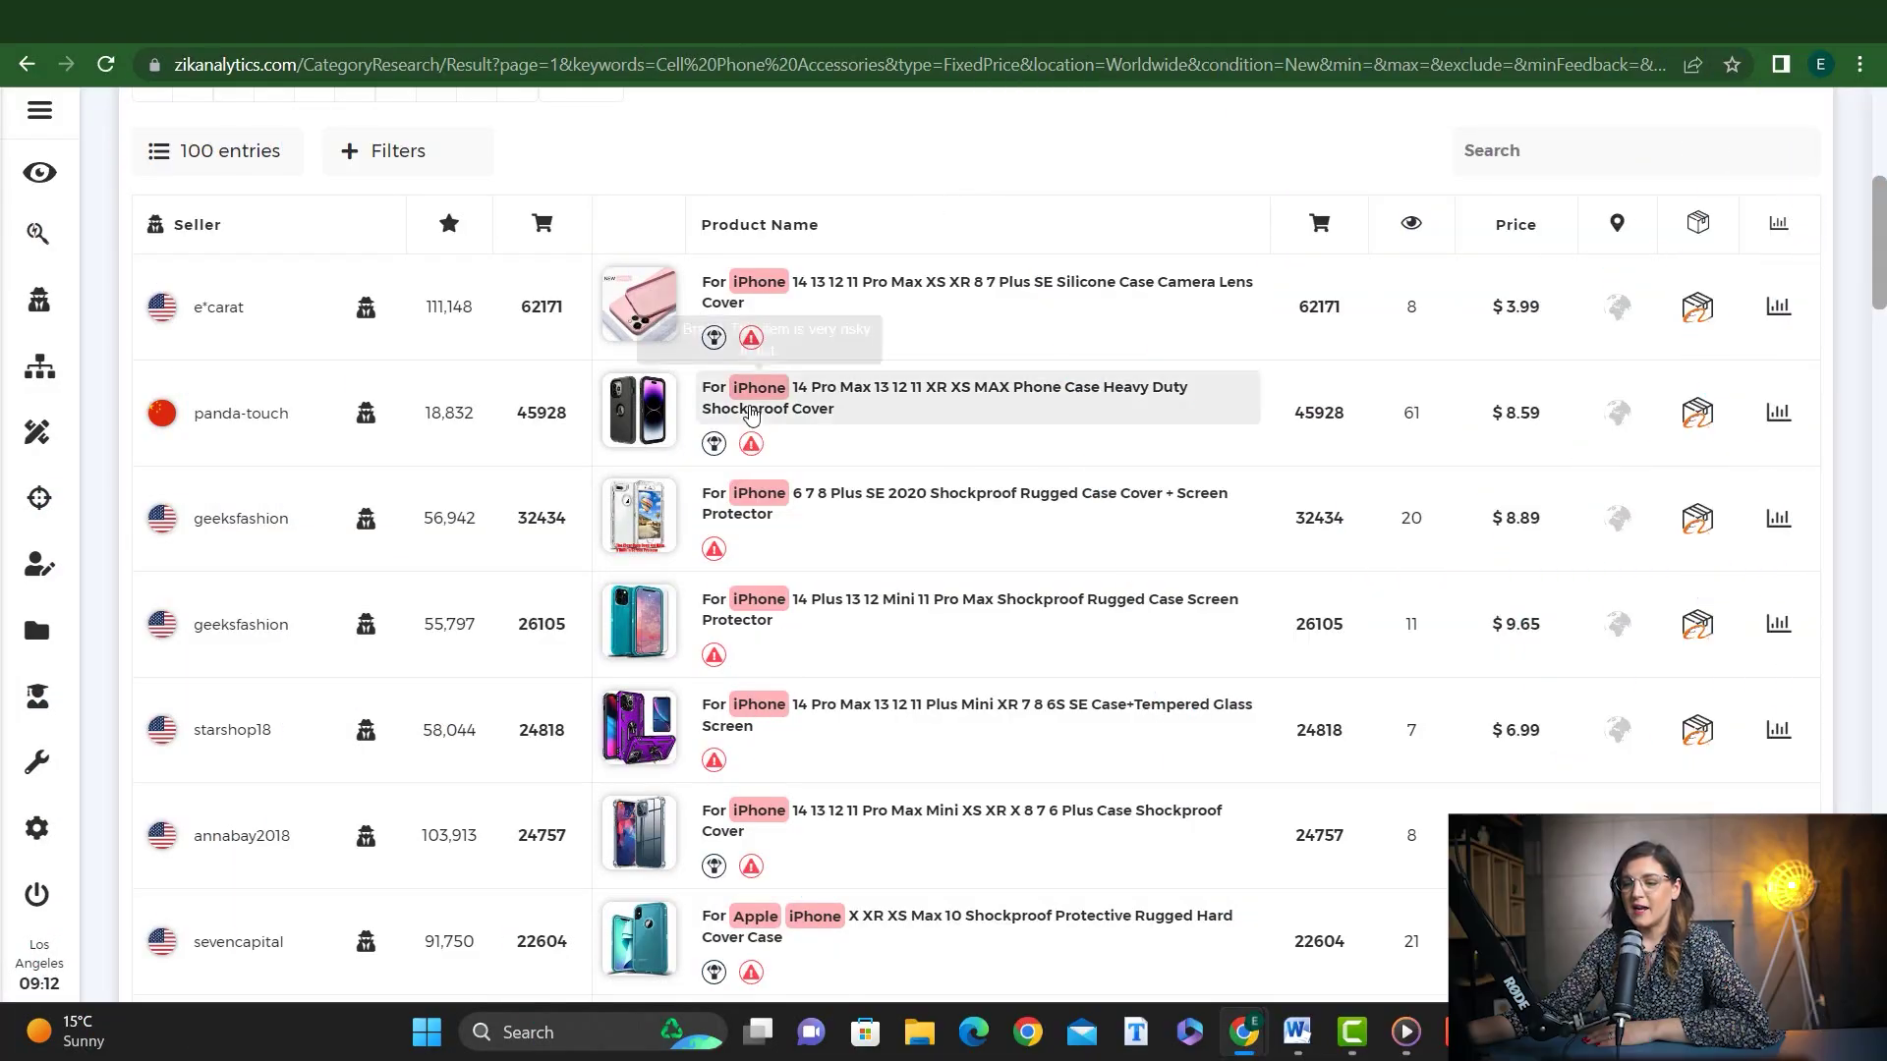
Step: Open the eBay listing of the iPhone 14 Pro Max Heavy Duty Shockproof Cover and highlight the descriptive keywords in its title
left_click(878, 397)
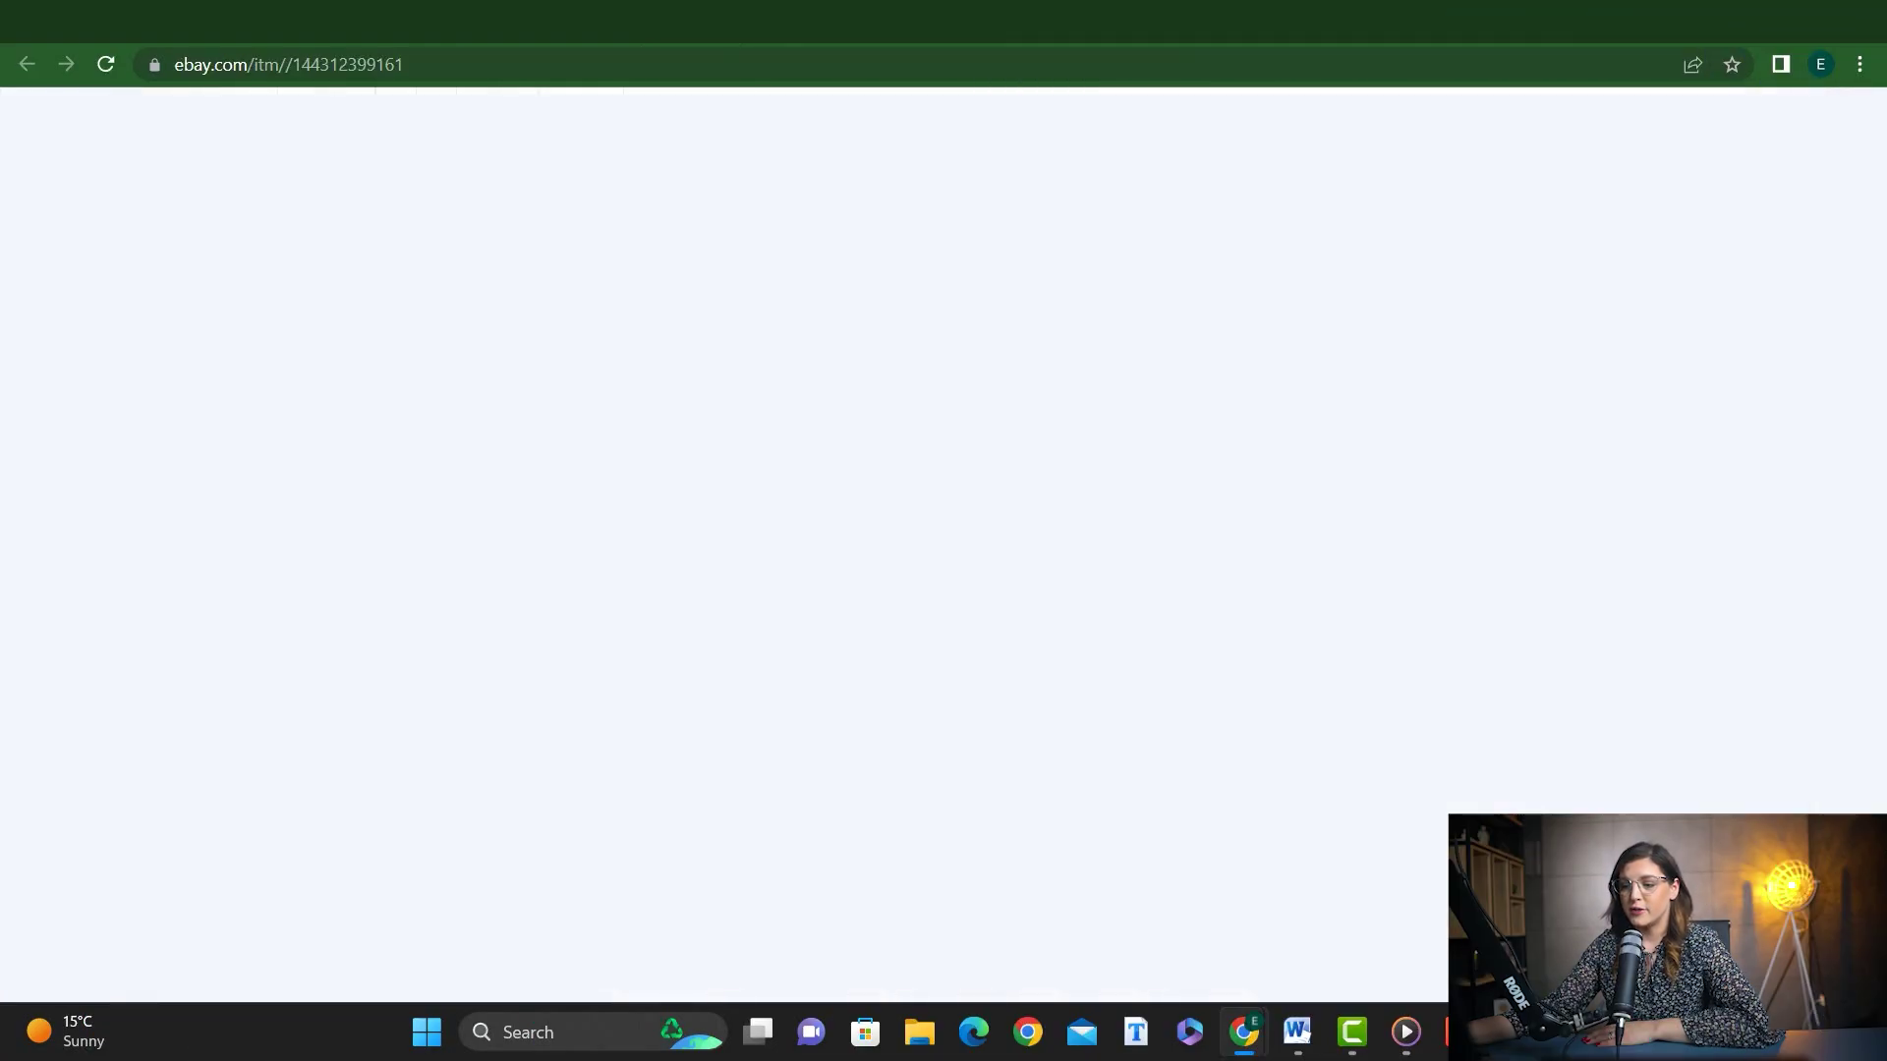
scroll(1271, 462, "down", 1)
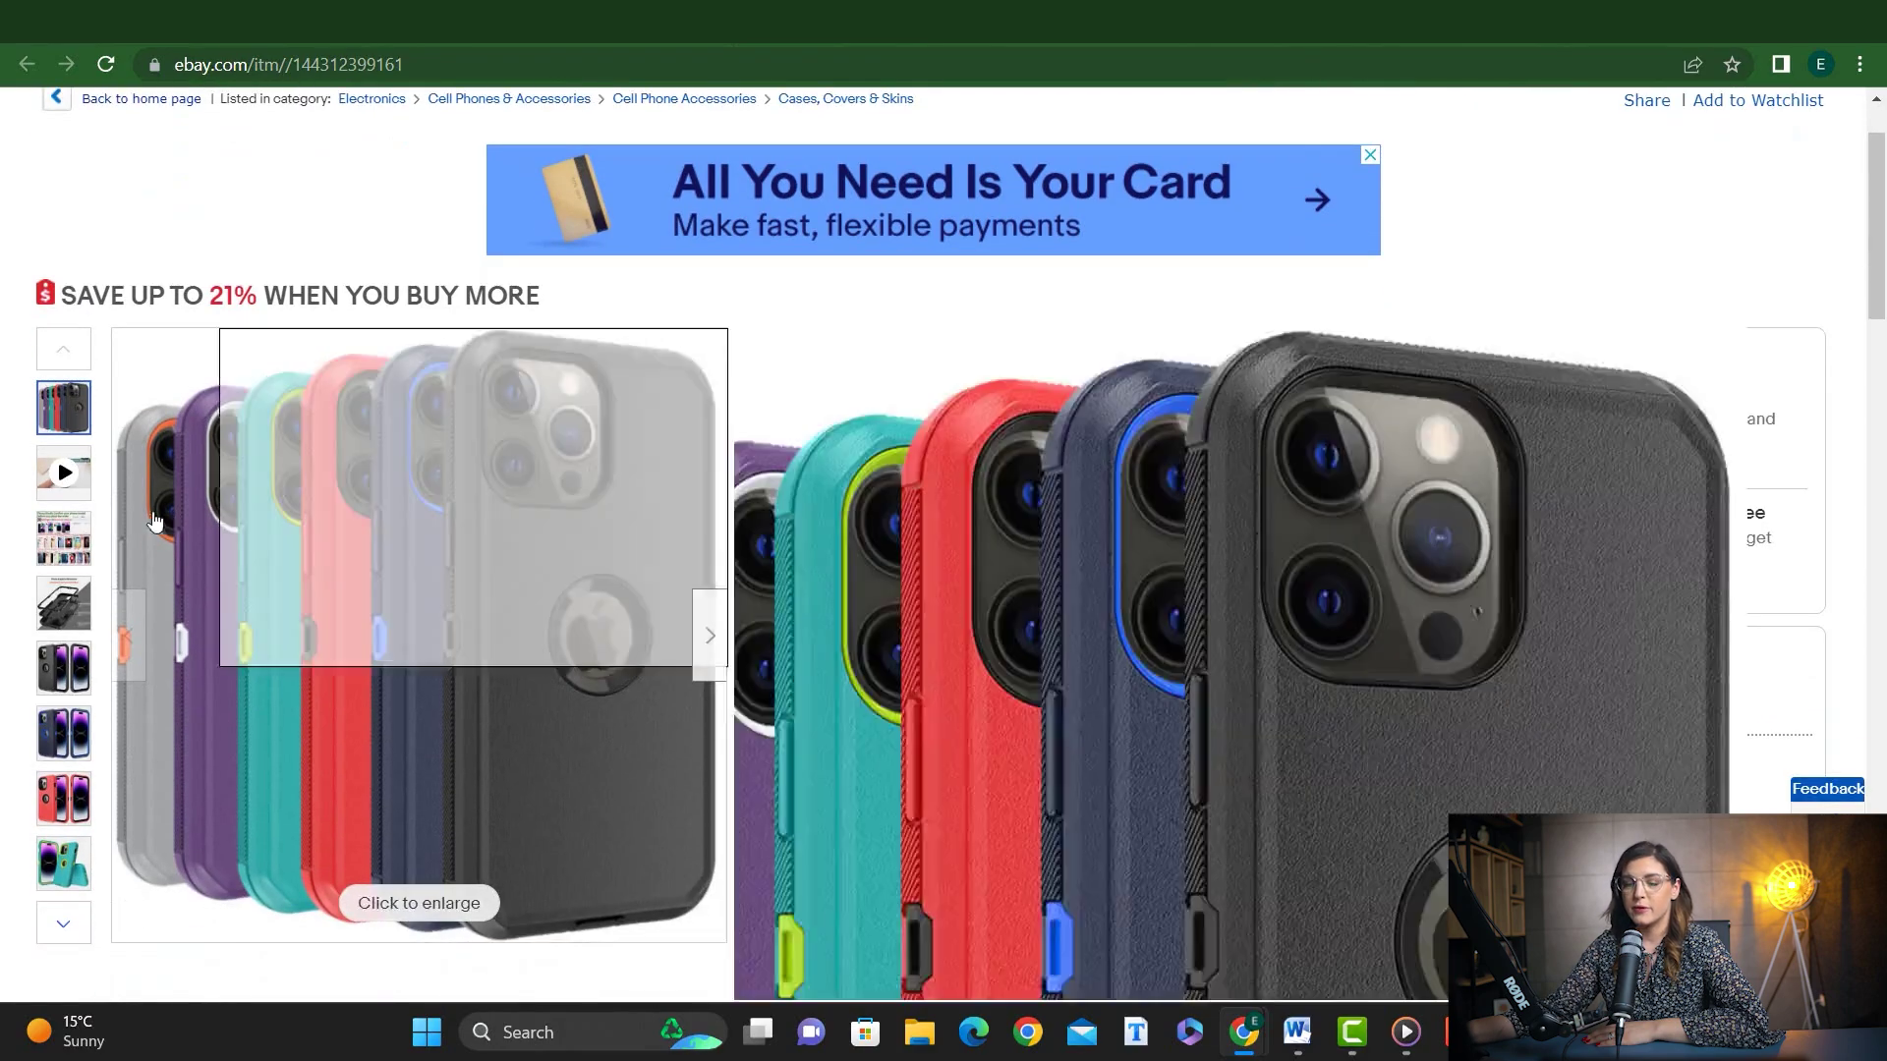
mouse_move(69, 558)
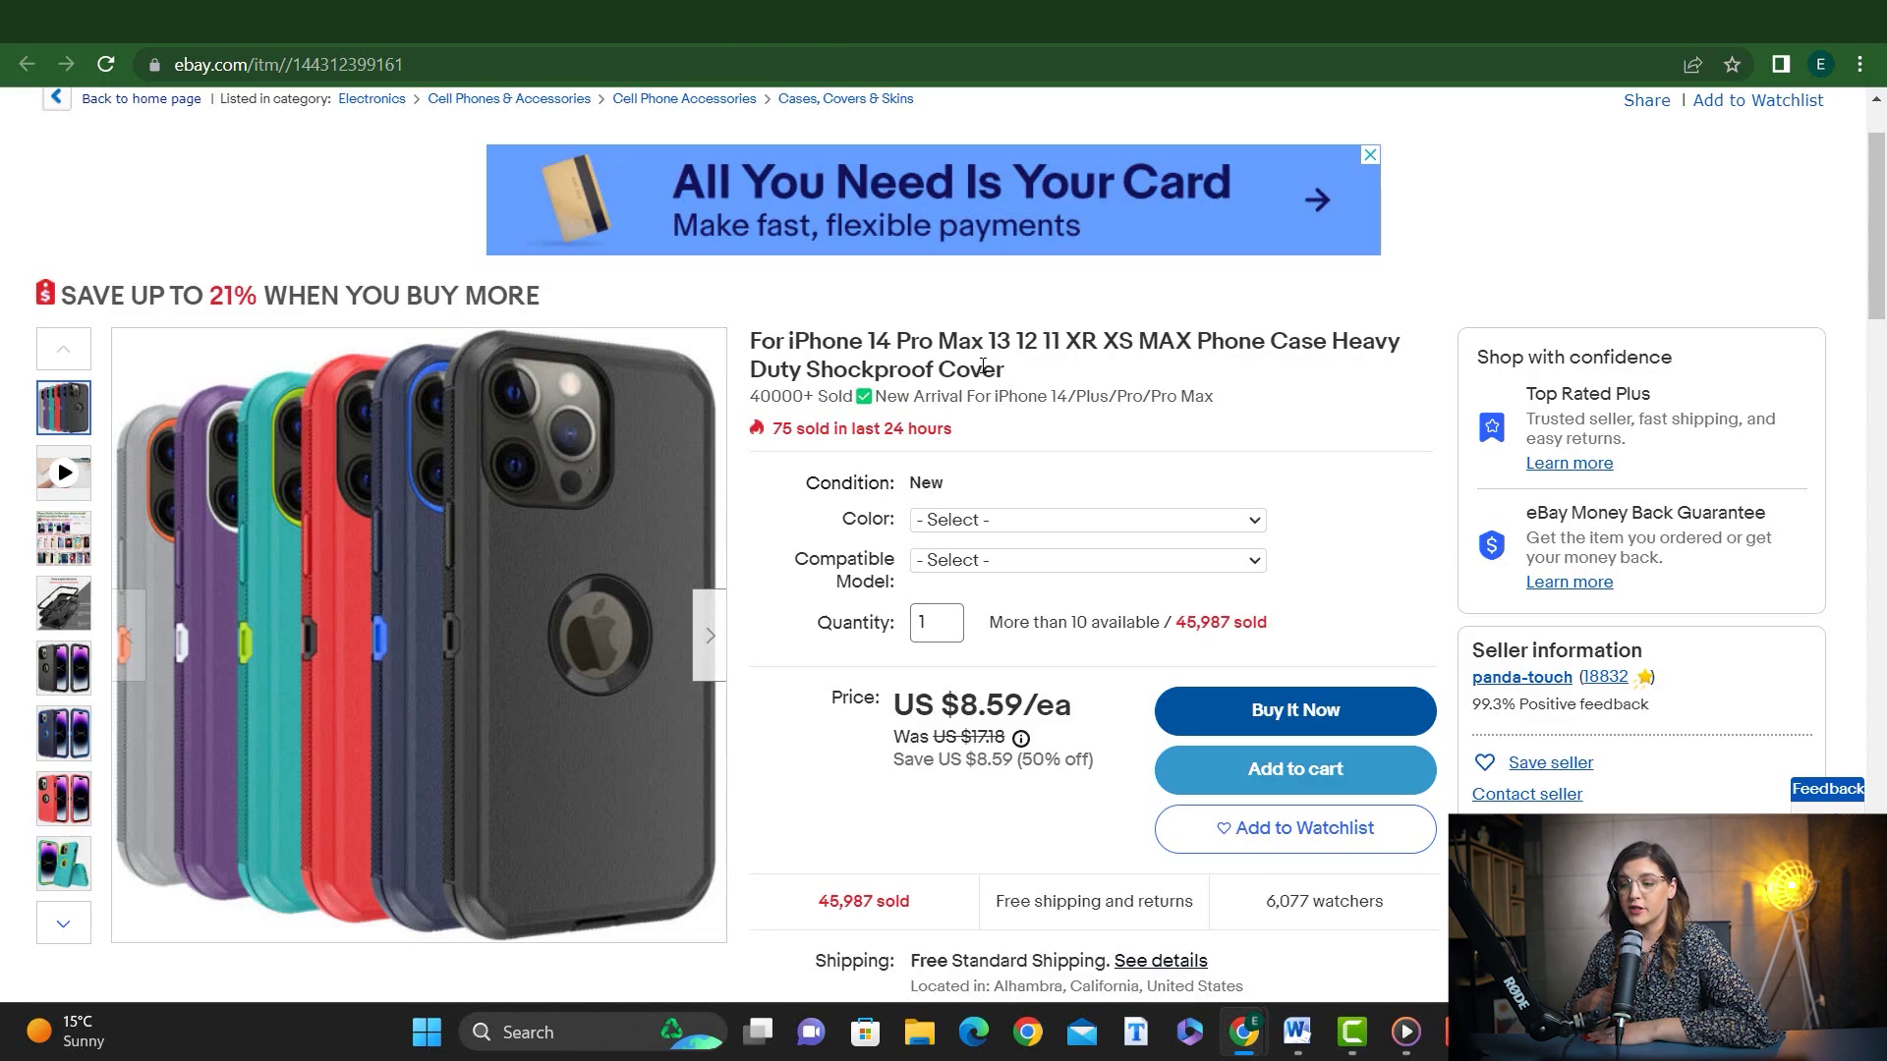
key("ctrl+w")
mouse_move(695, 403)
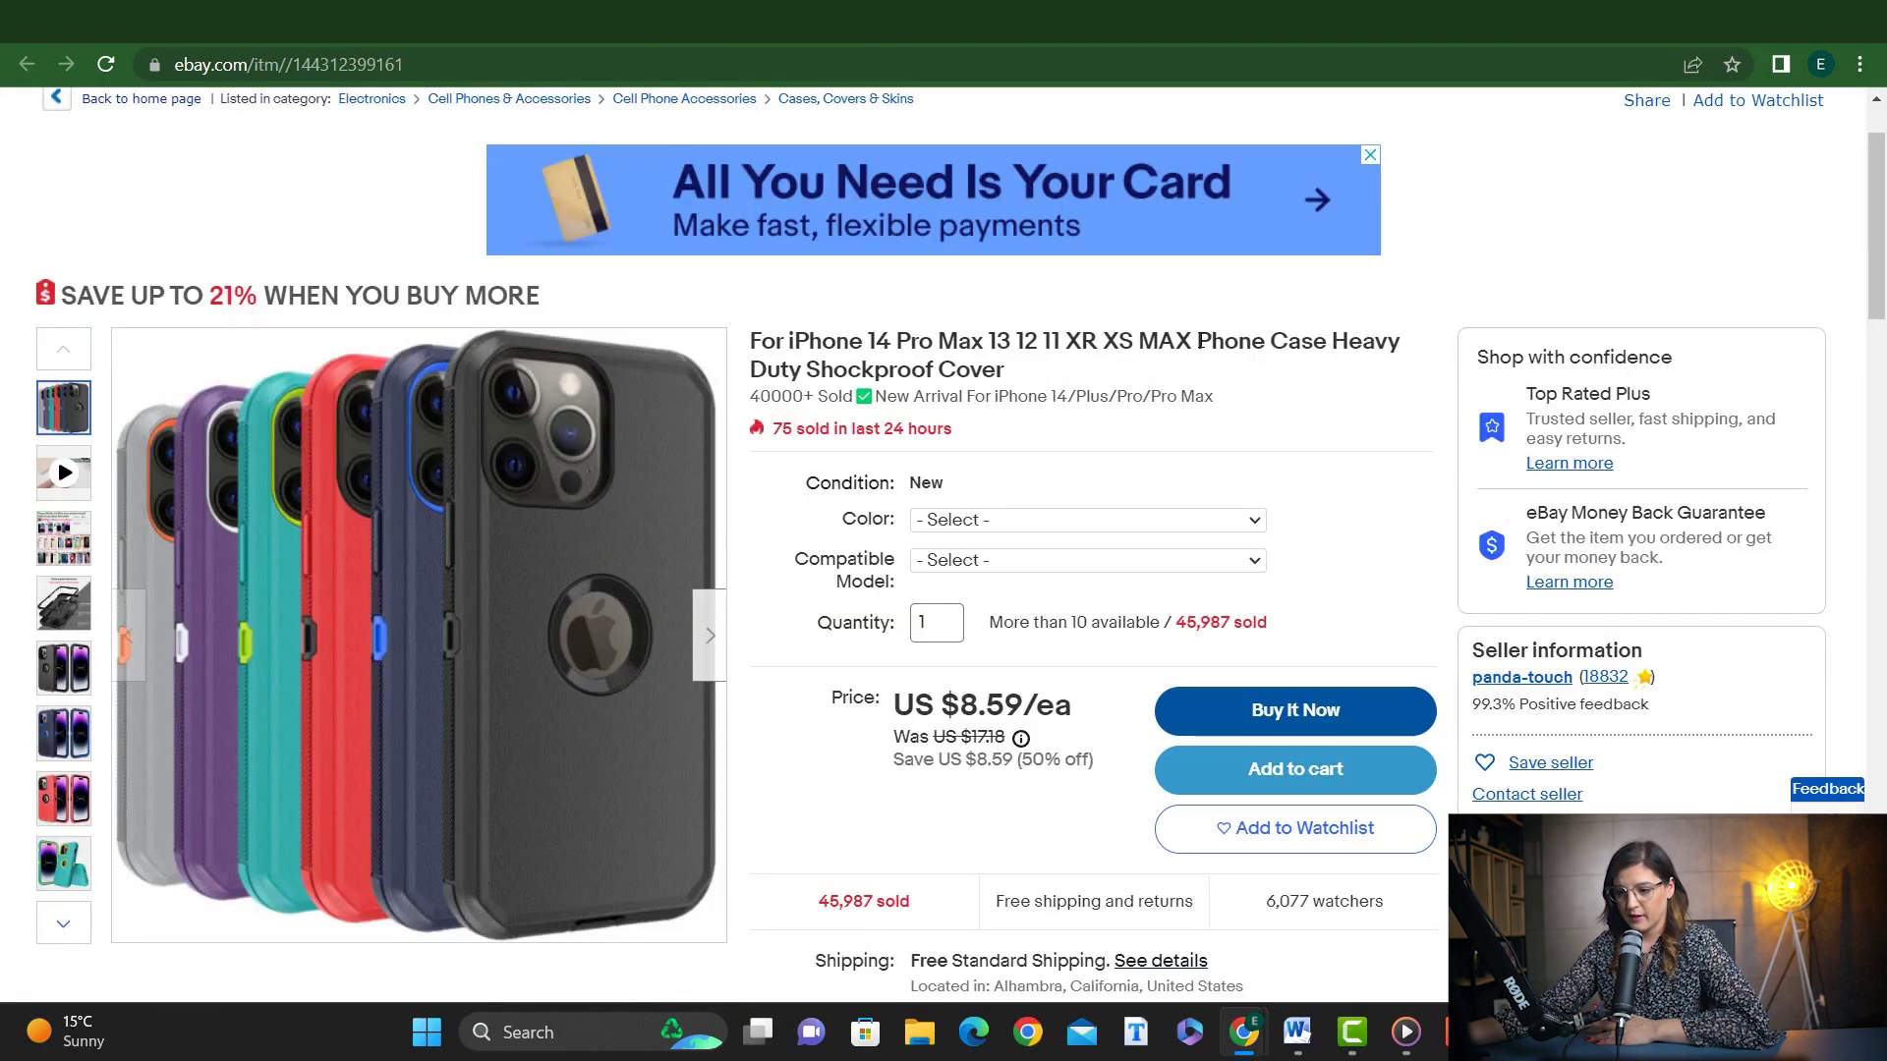
left_click_drag(1197, 342, 1372, 351)
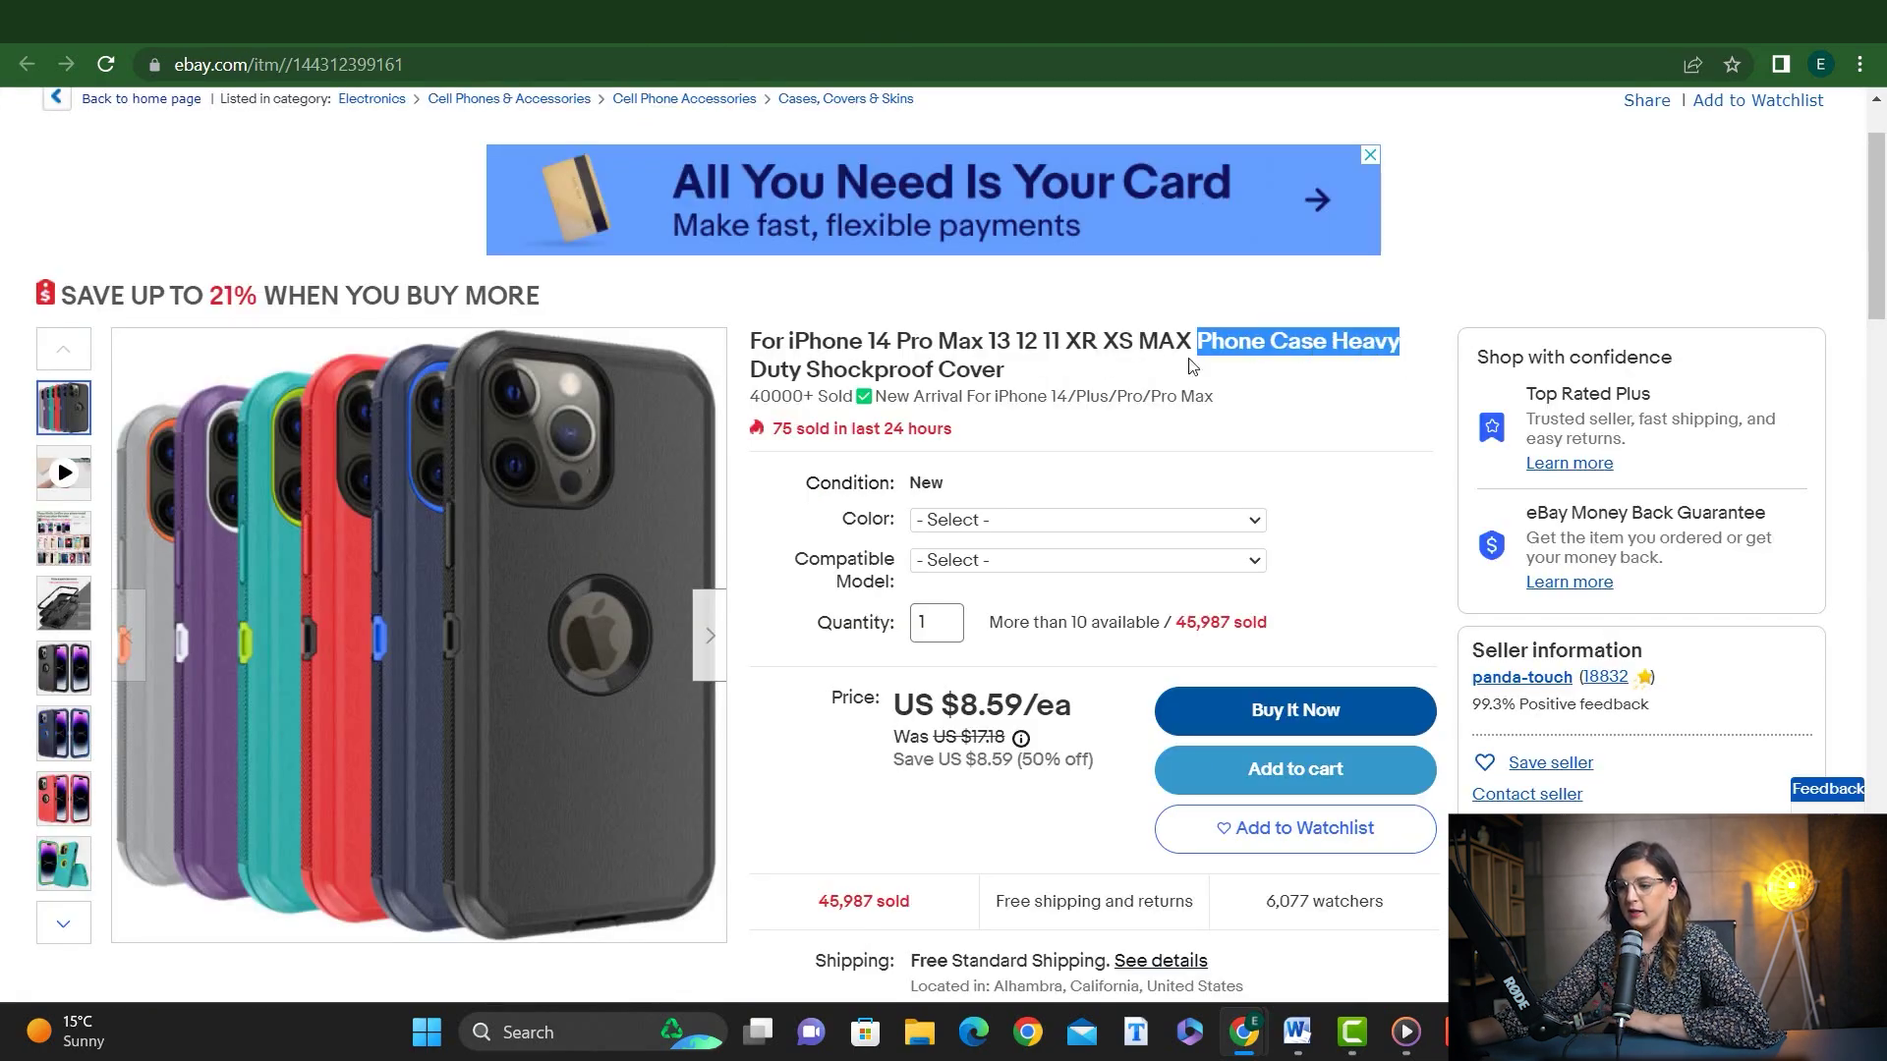
left_click_drag(1030, 373, 774, 360)
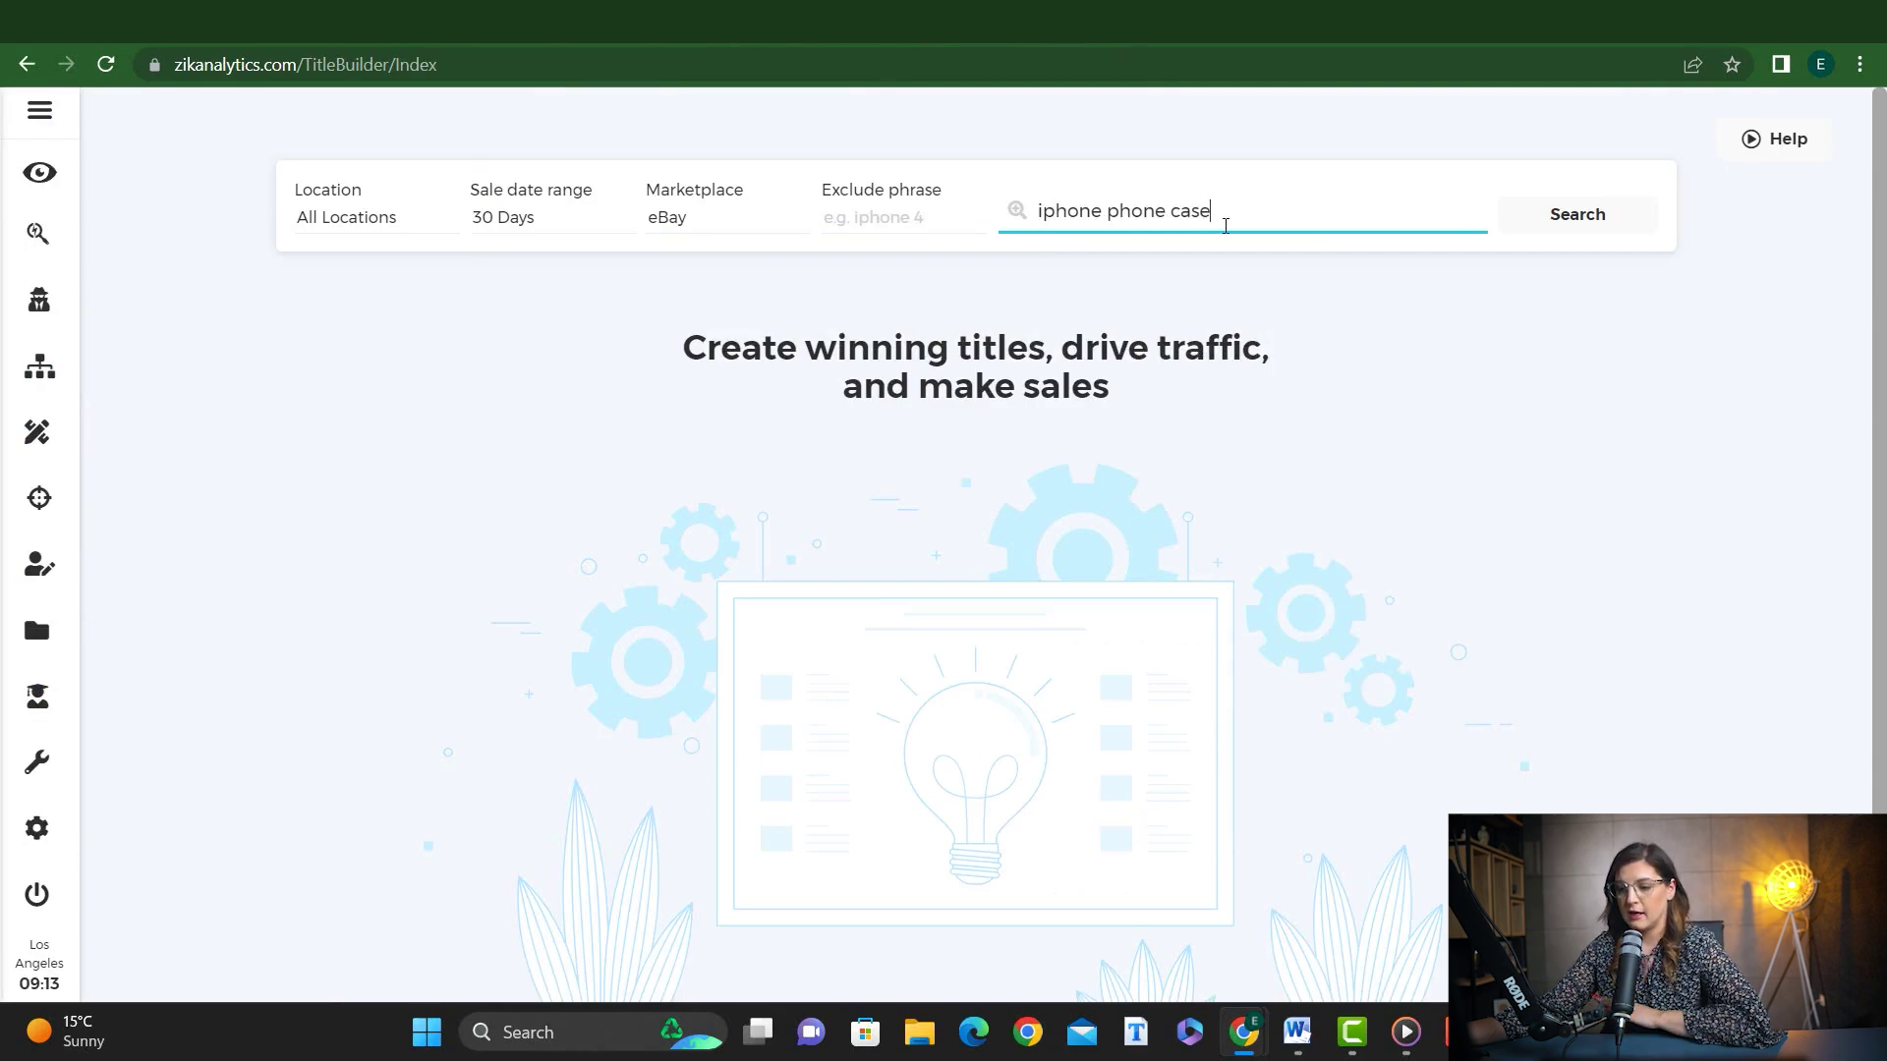
Step: Search the title builder for "iphone phone case" on eBay and review the long-tail and generic keyword ideas
left_click(1562, 236)
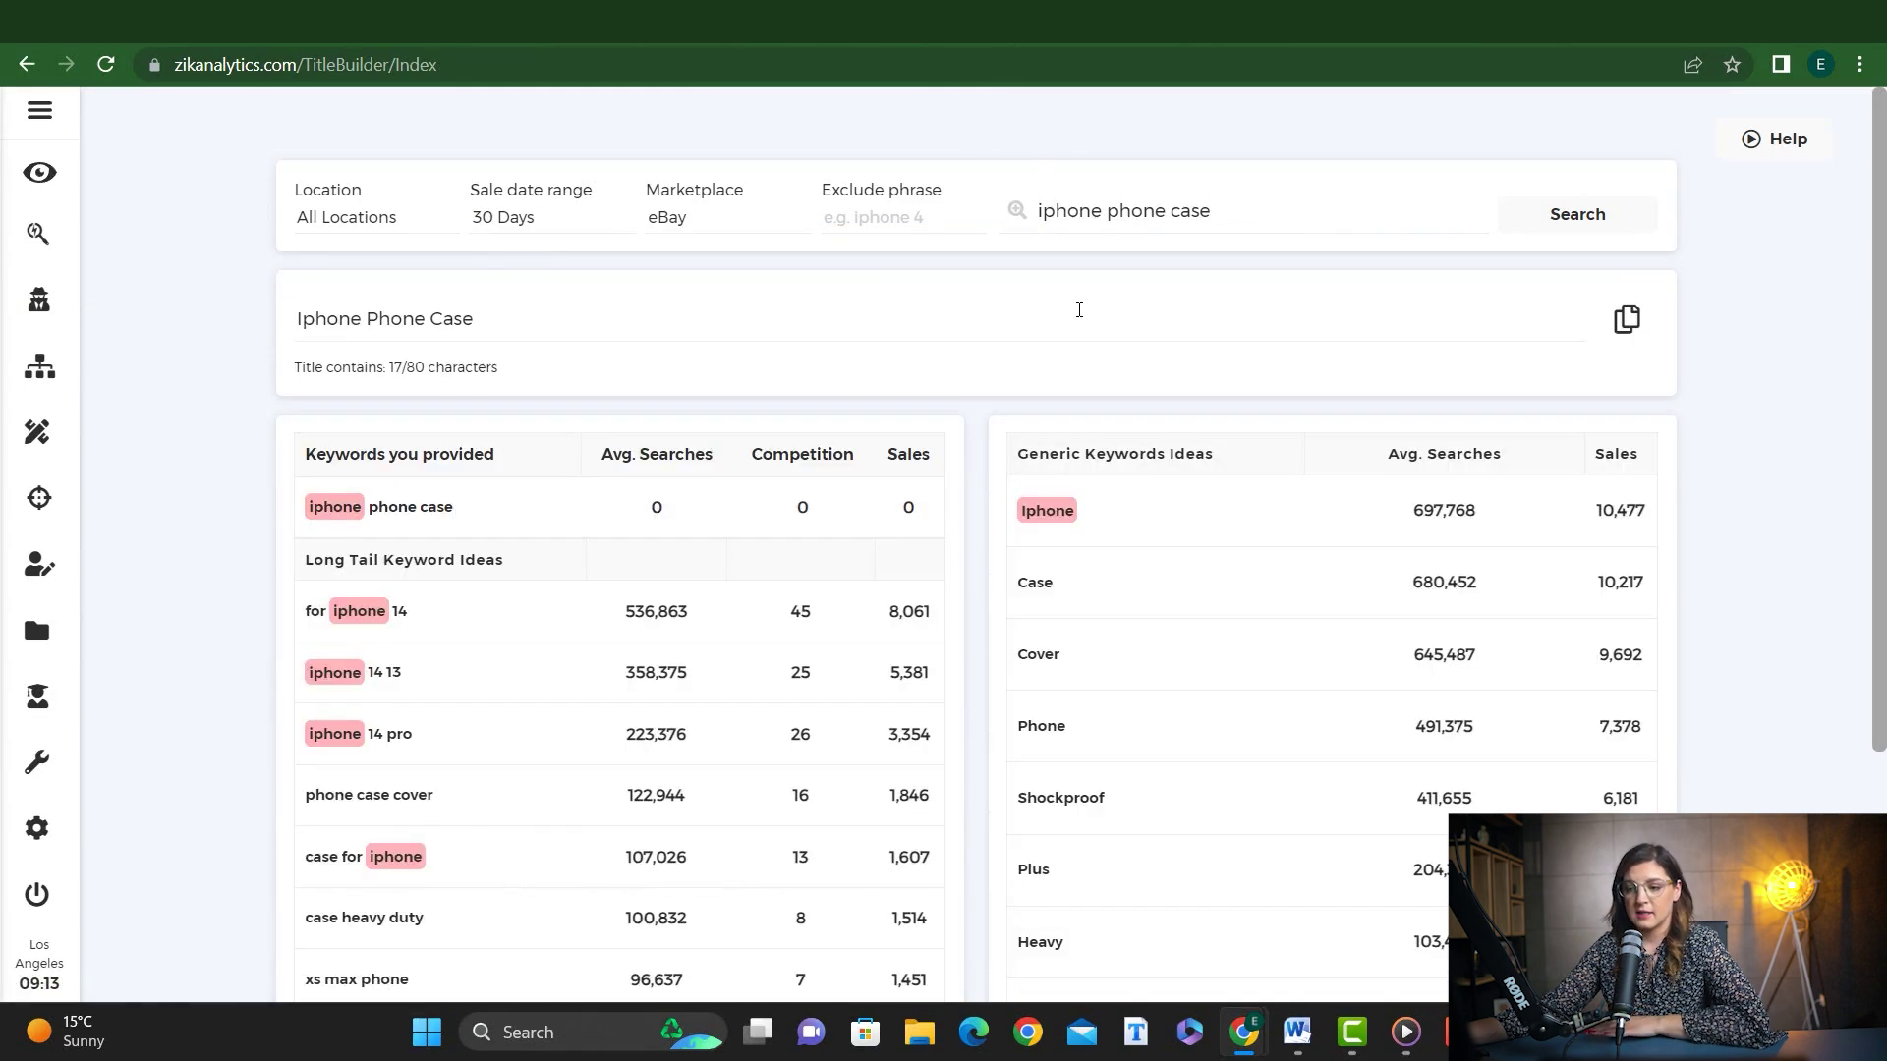
scroll(674, 438, "down", 1)
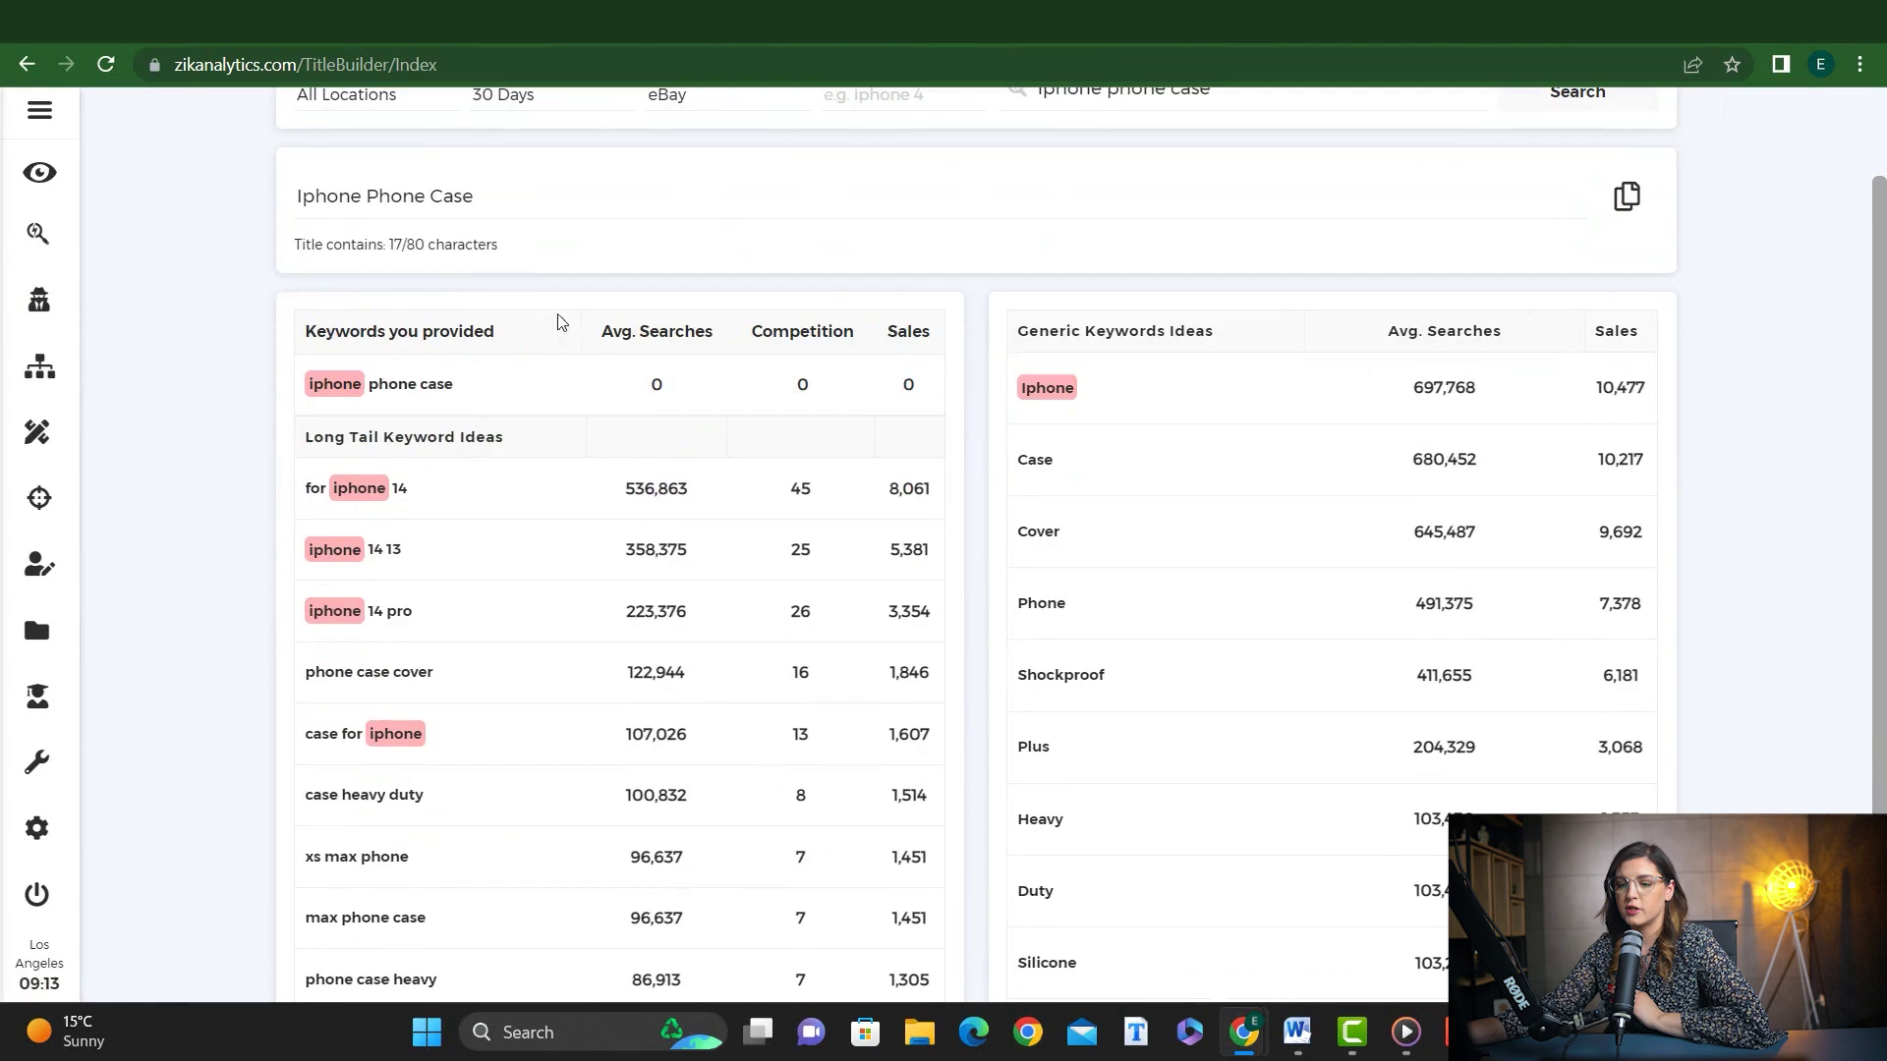
Step: Review the keyword ideas and add the long-tail keywords "case heavy duty" and "xs max phone" to the listing title
scroll(796, 395, "down", 1)
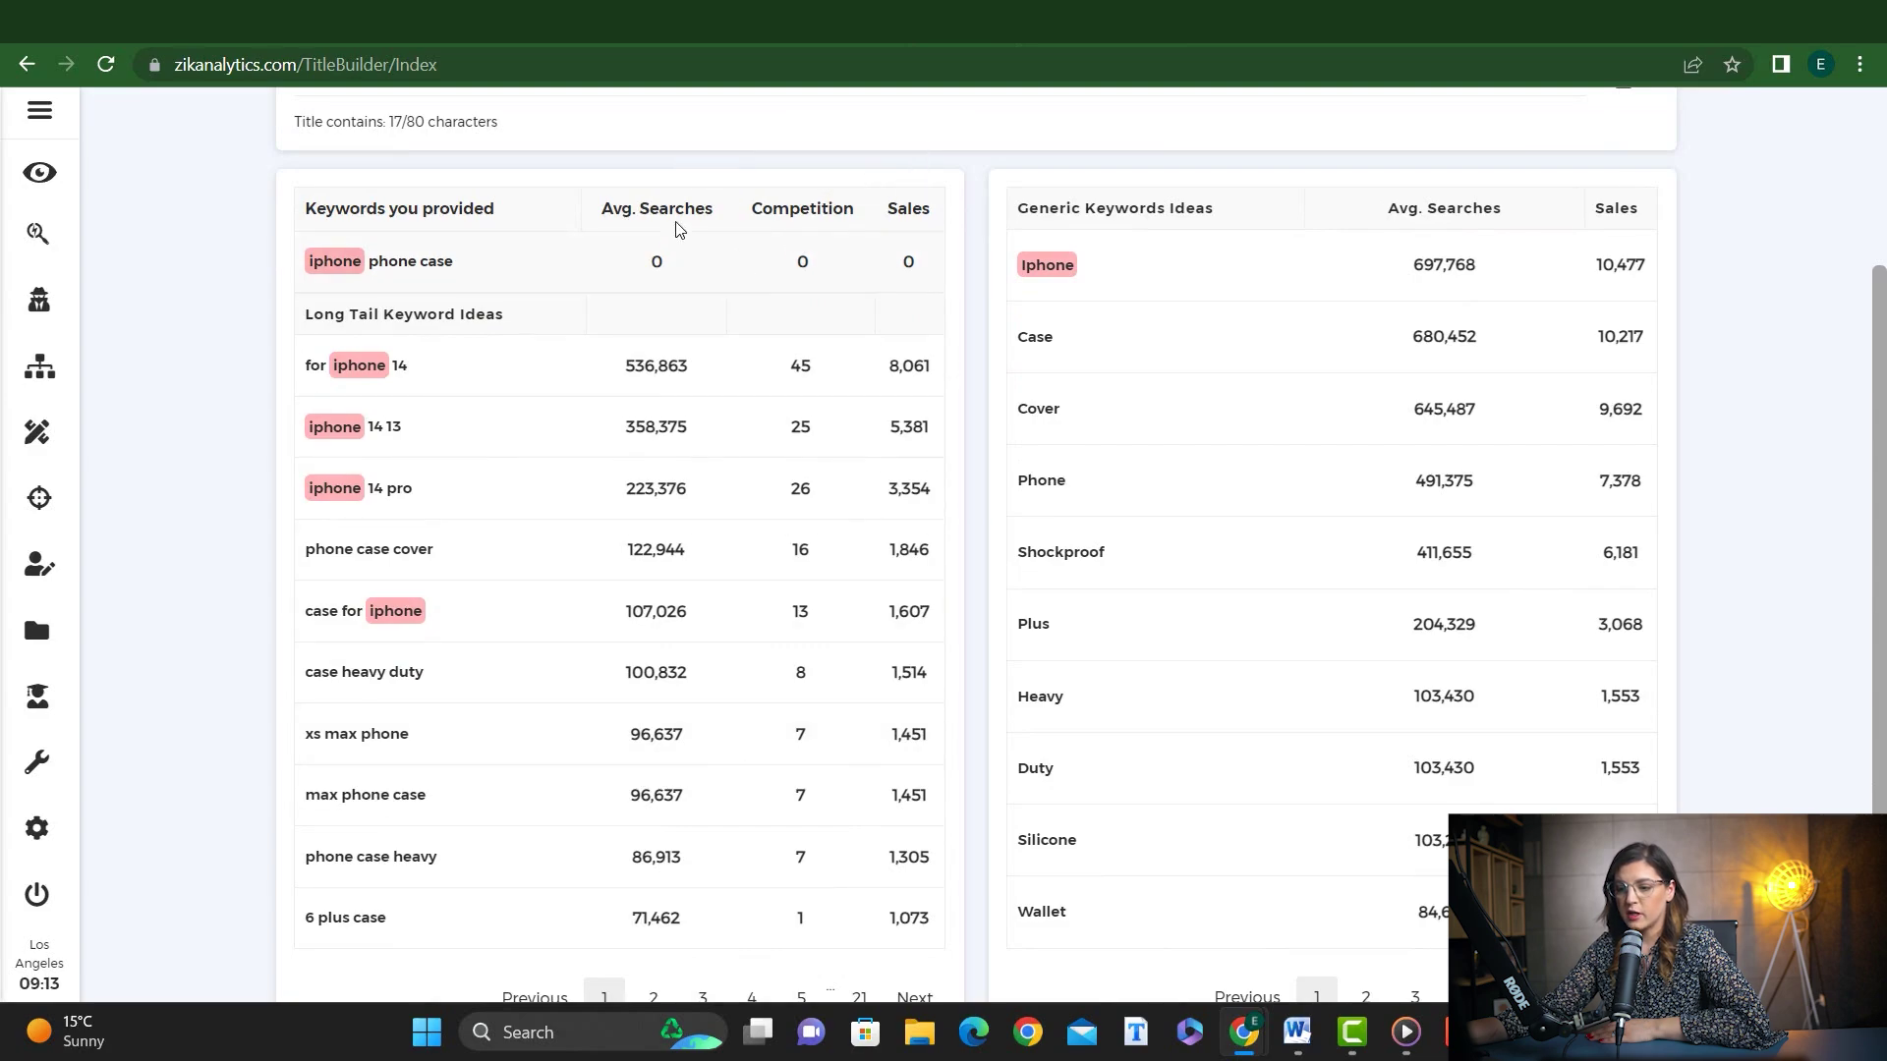
scroll(711, 481, "down", 1)
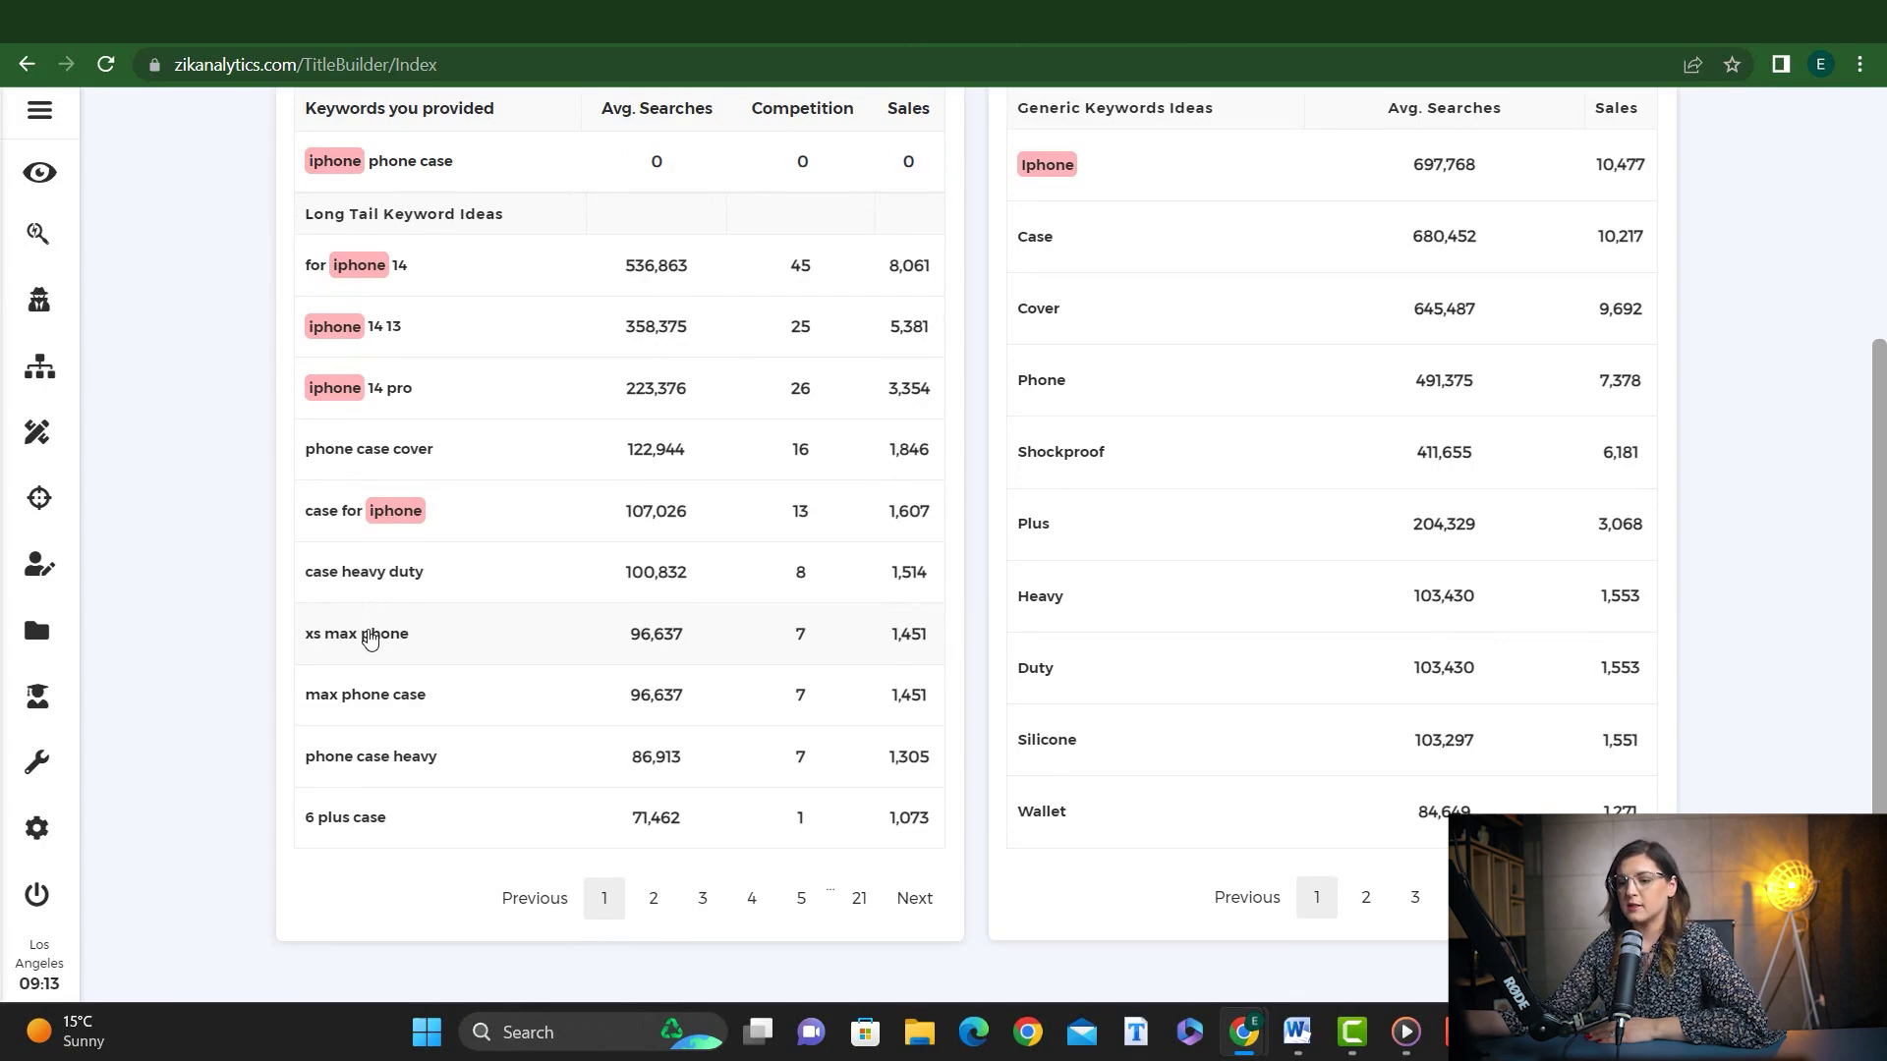
scroll(370, 639, "up", 4)
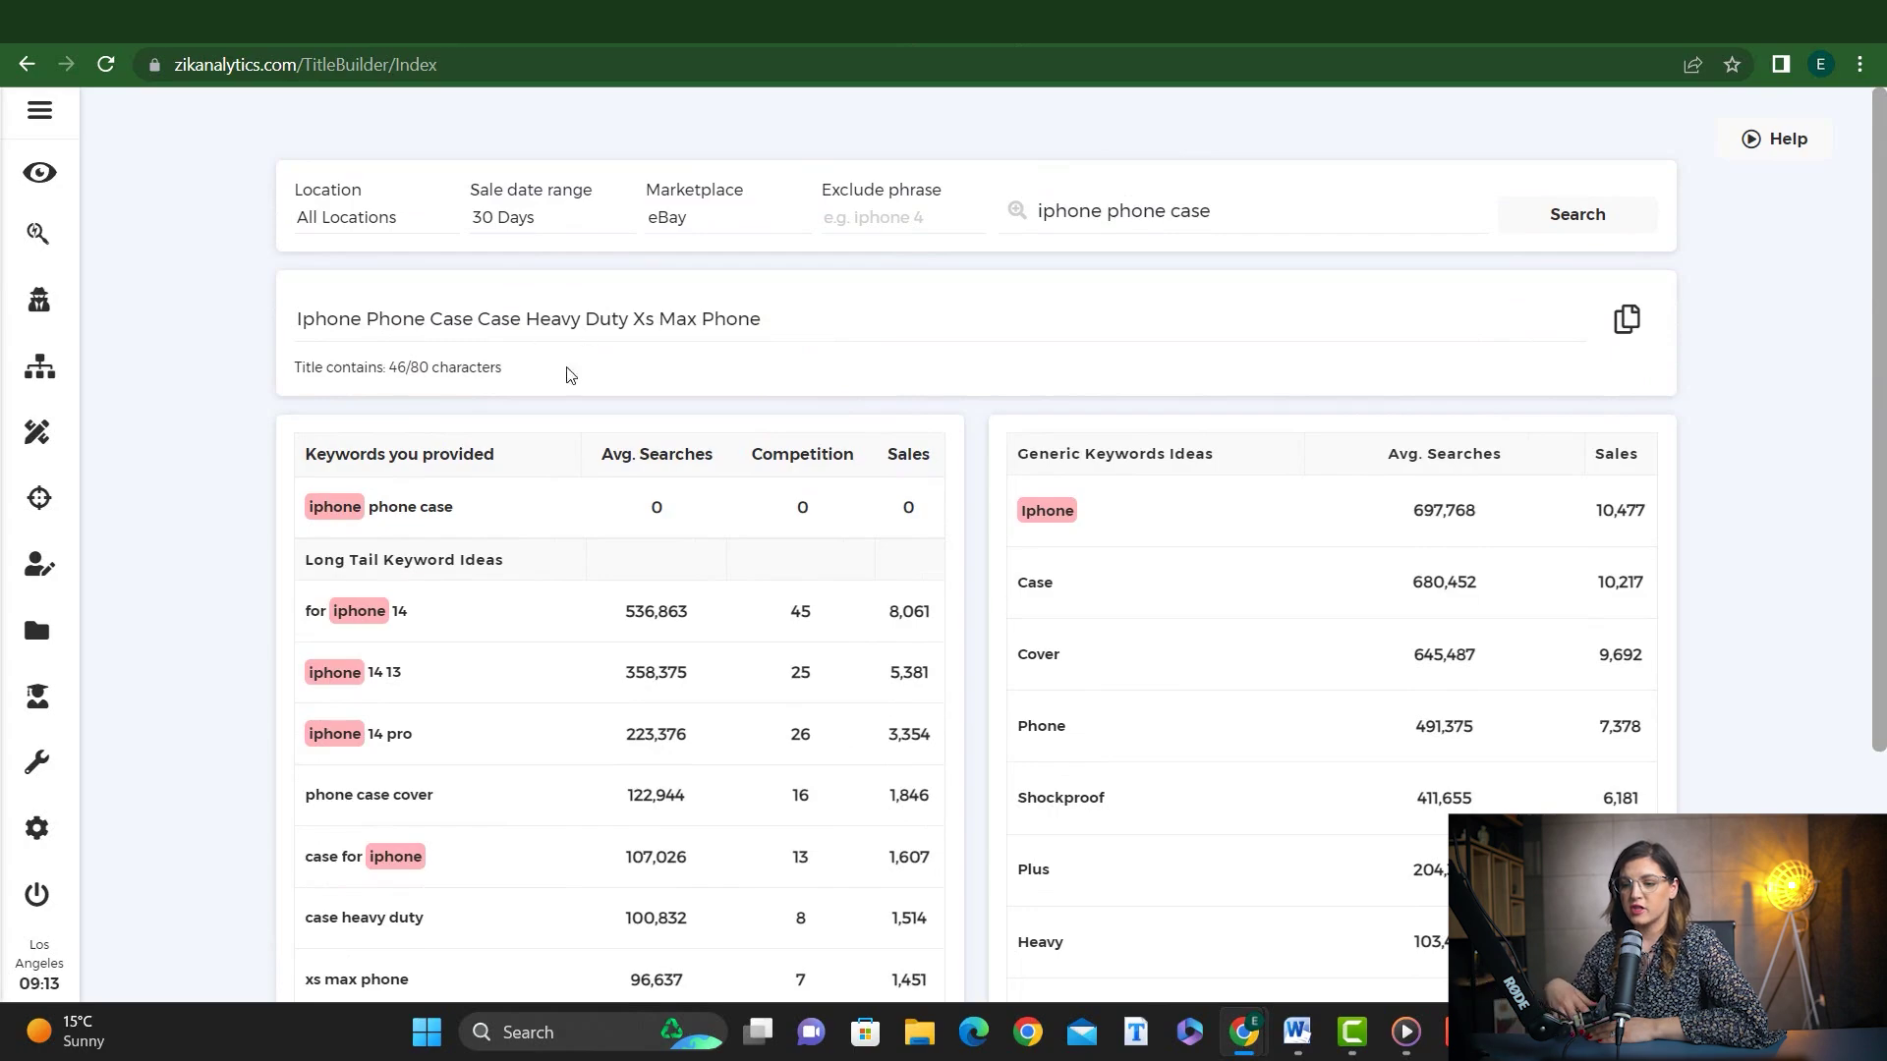
scroll(570, 375, "down", 4)
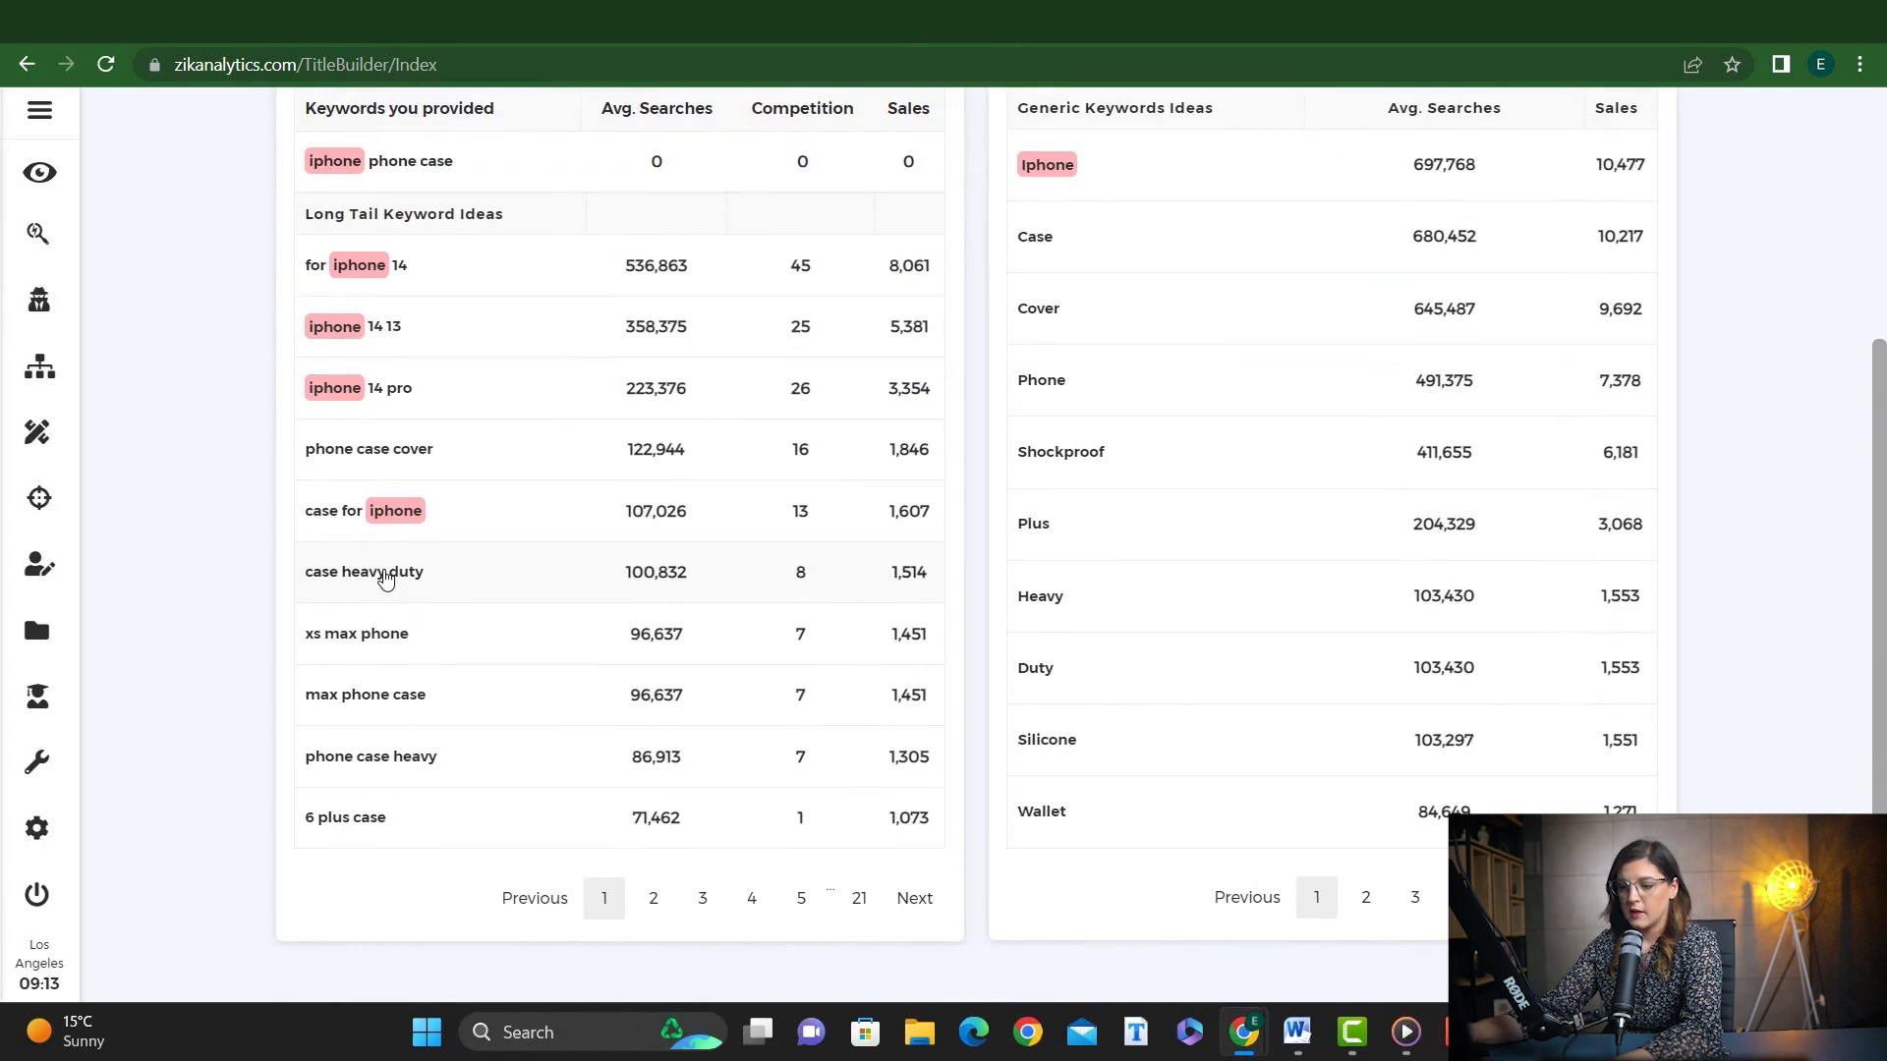
scroll(385, 579, "up", 4)
Step: Delete the added keywords from the end of the listing title, keeping only "Iphone Phone Case"
left_click(556, 326)
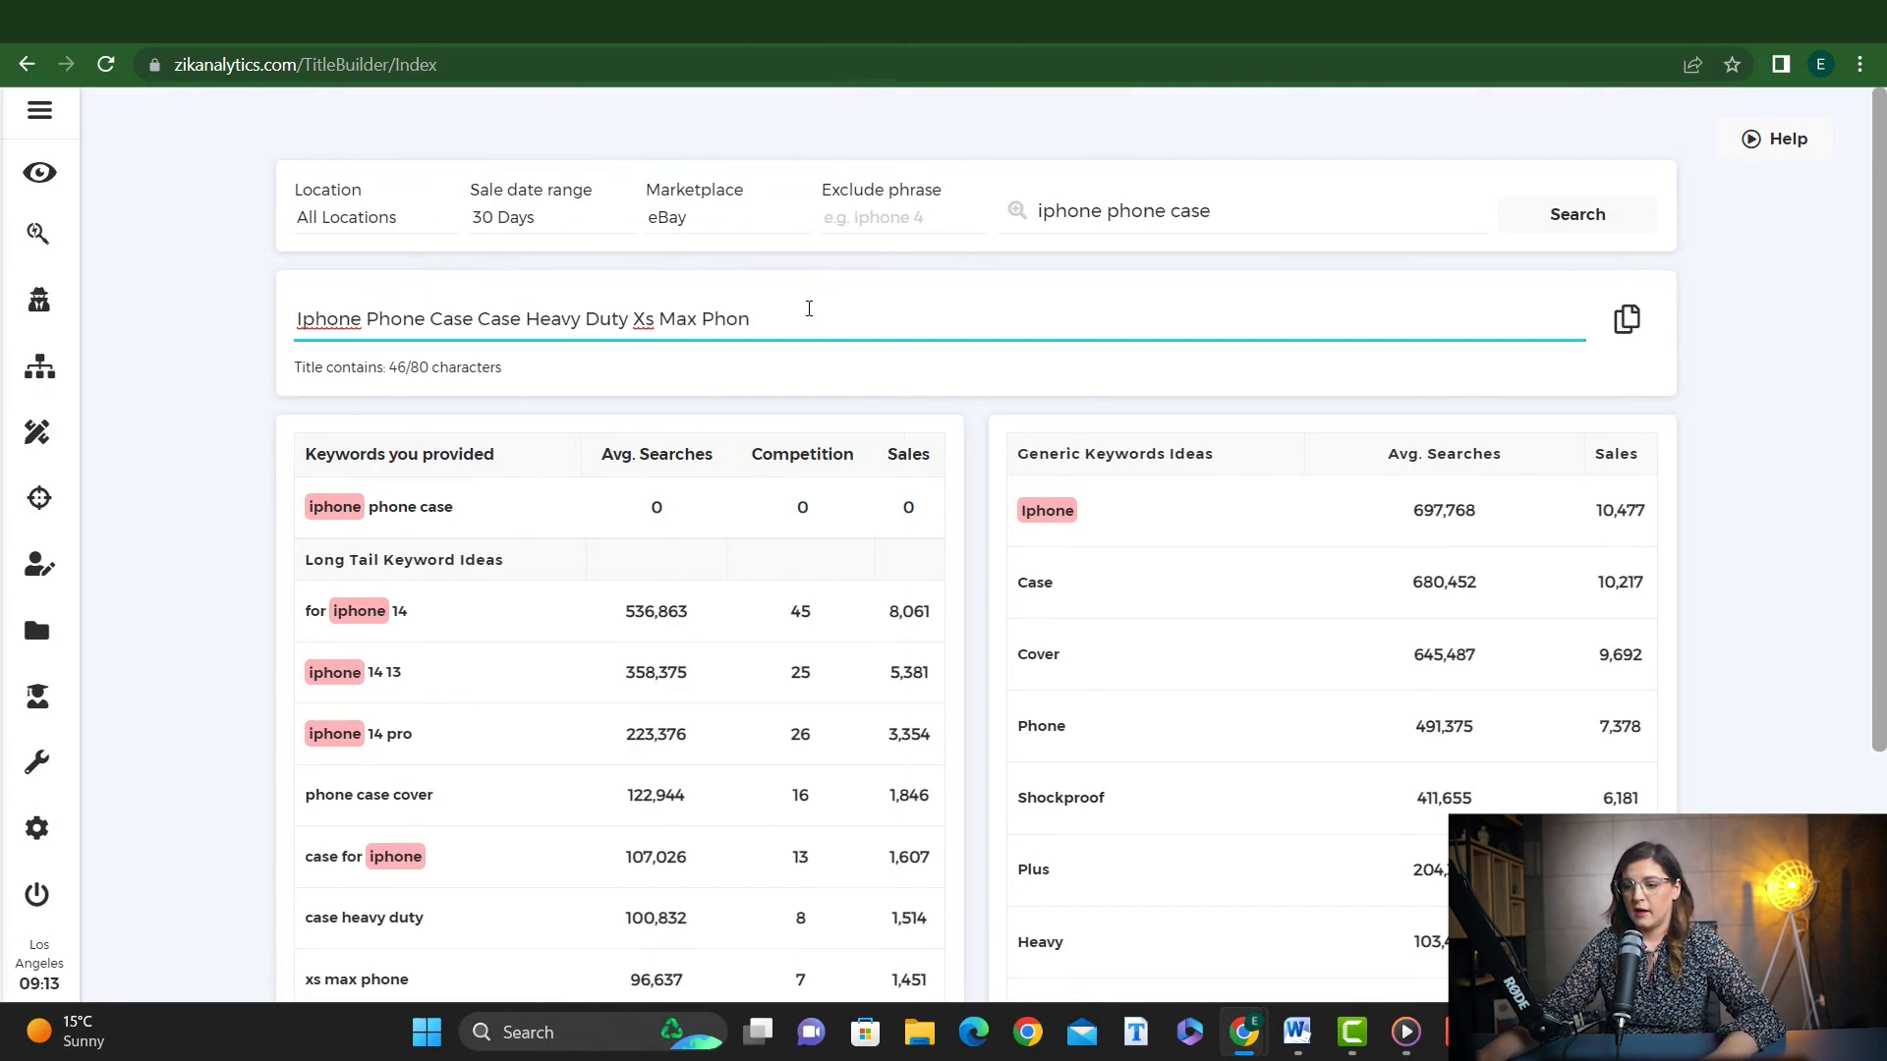
key("BackSpace")
key("BackSpace")
key("BackSpace")
key("BackSpace")
key("BackSpace")
key("BackSpace")
key("BackSpace")
key("BackSpace")
key("BackSpace")
key("BackSpace")
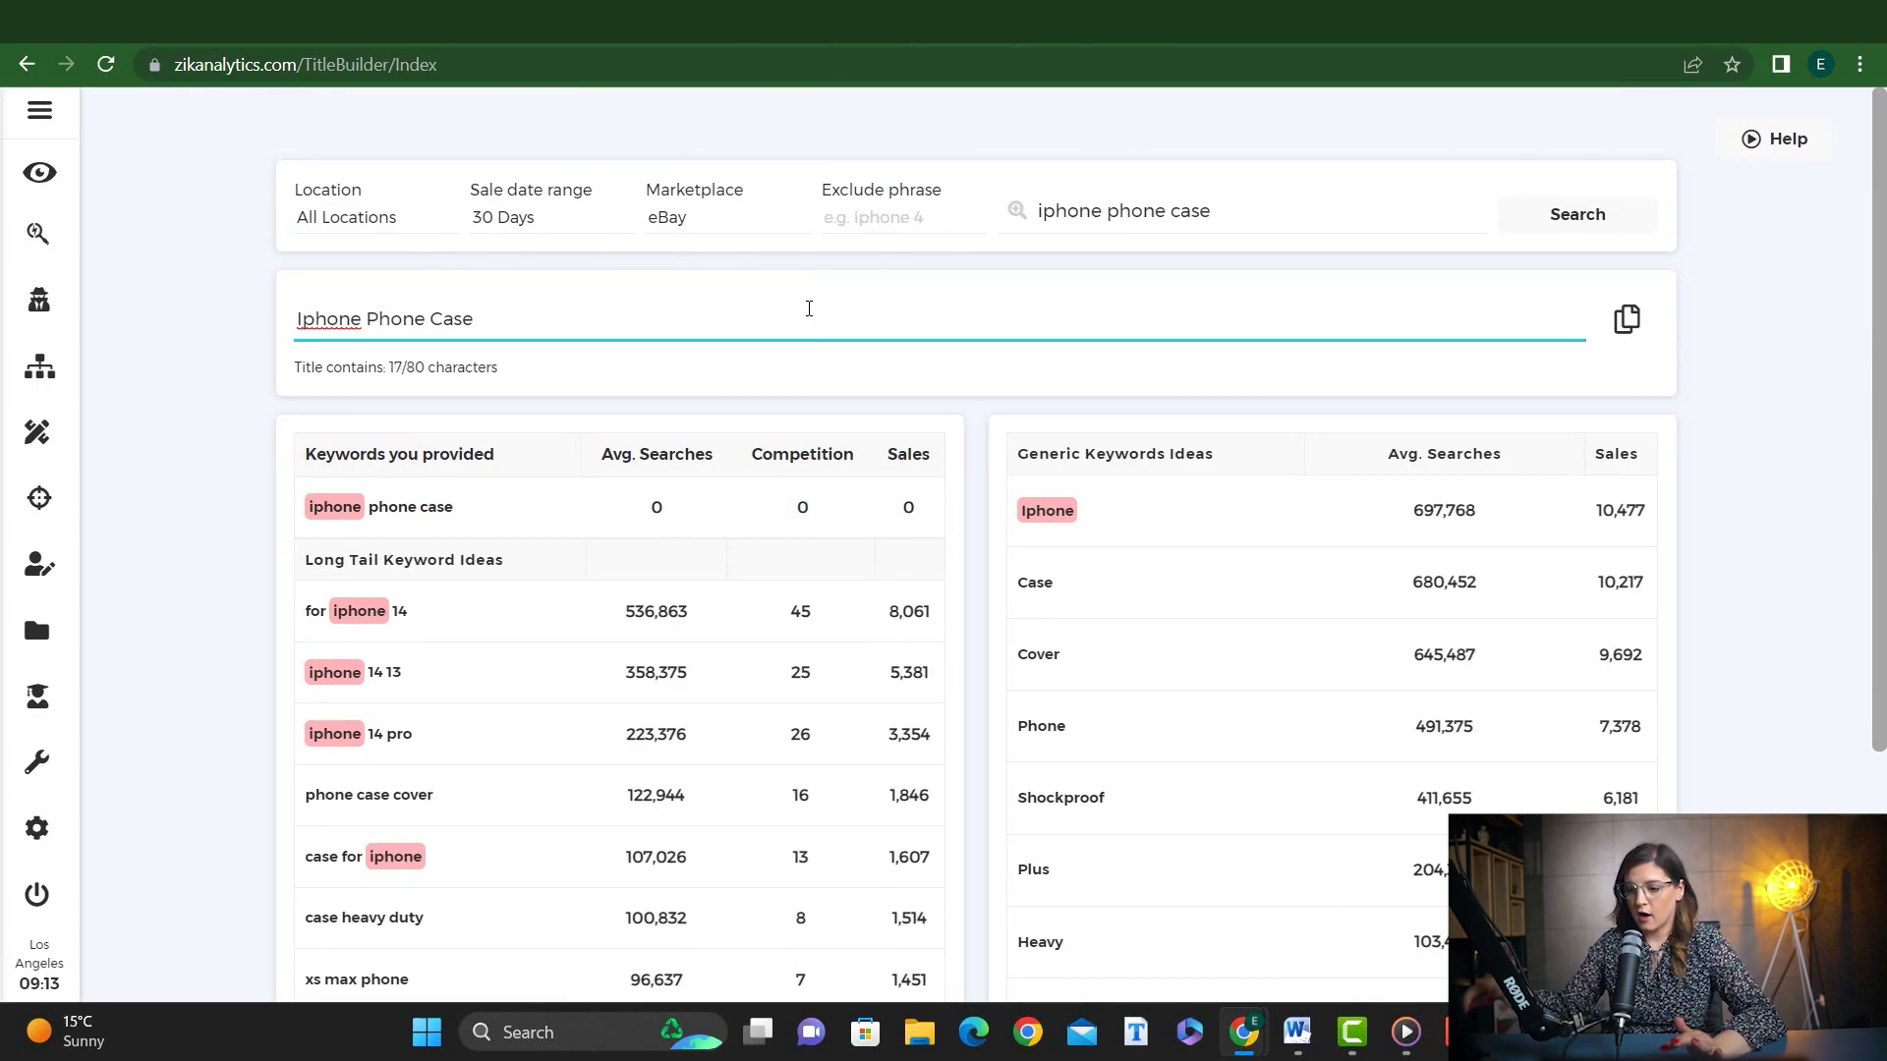
Step: Extend the title to "Iphone Phone Case Case Heavy Duty Xs Max Phone" with long-tail keyword ideas and select the whole title
scroll(787, 297, "down", 3)
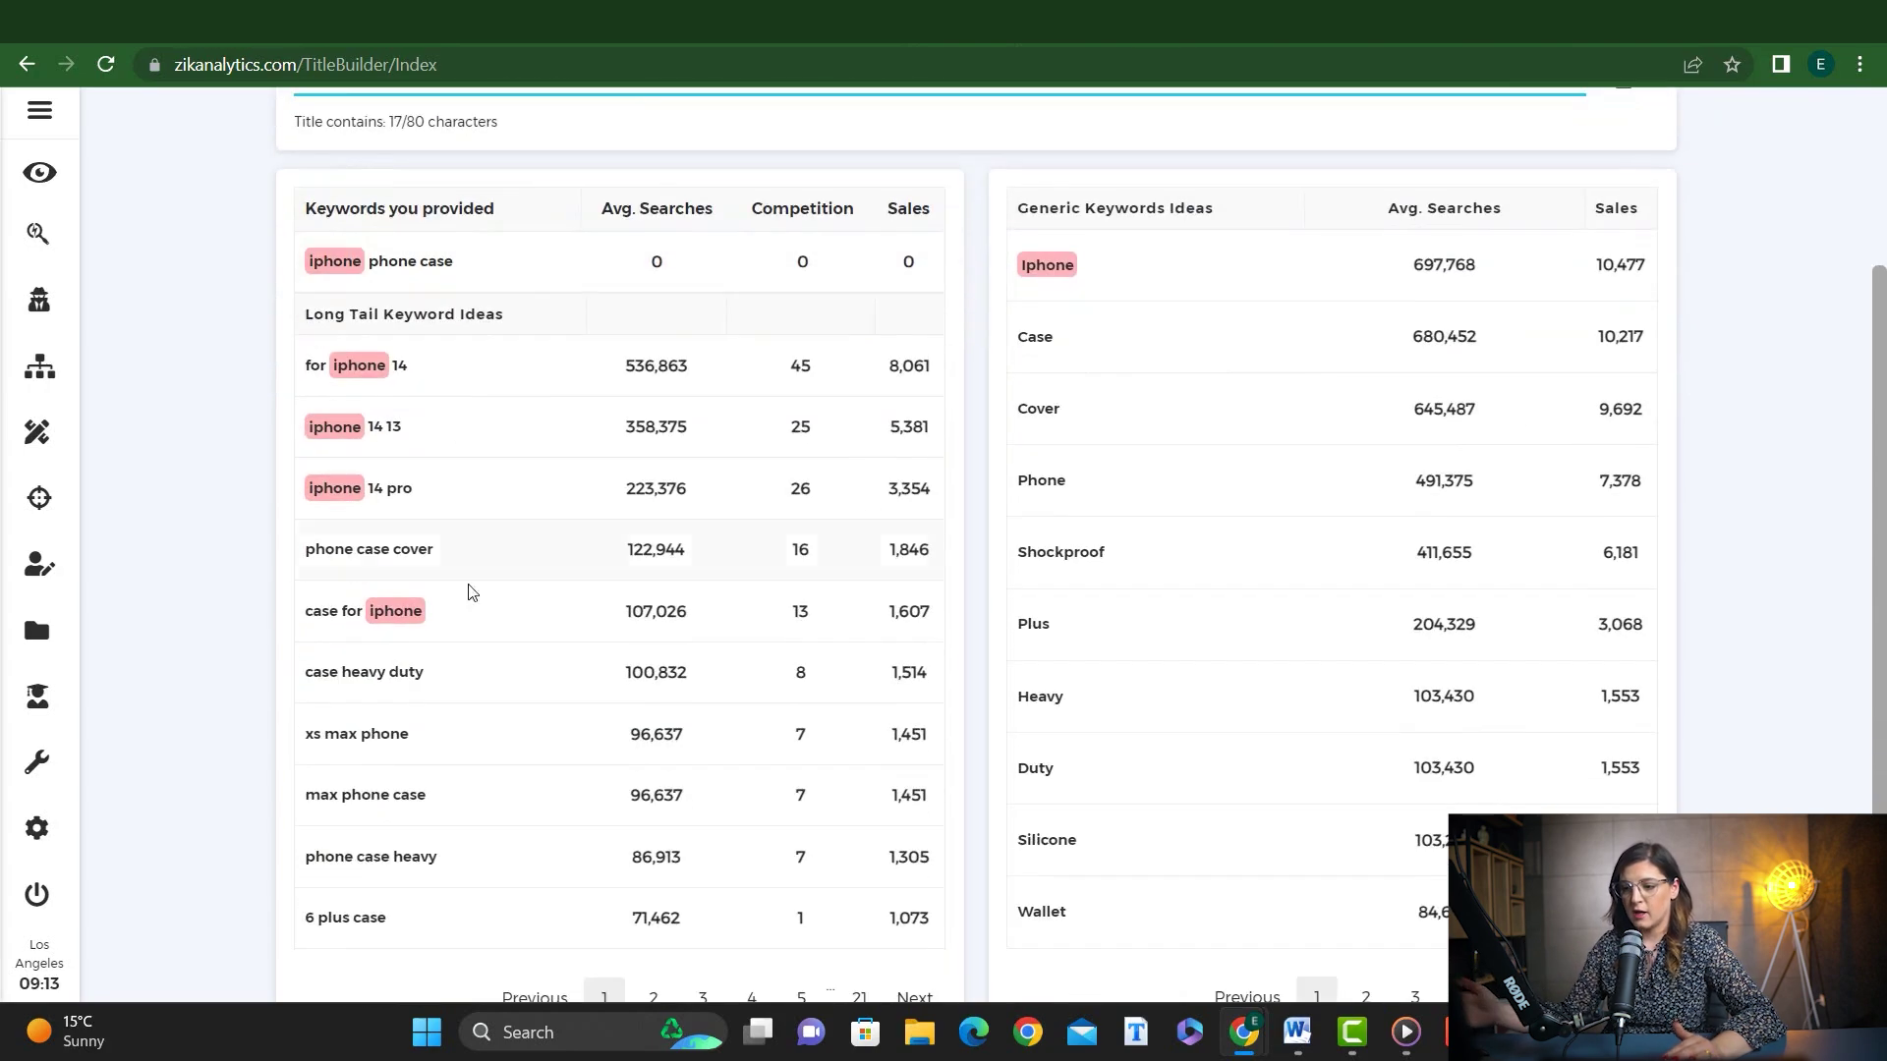
left_click(393, 672)
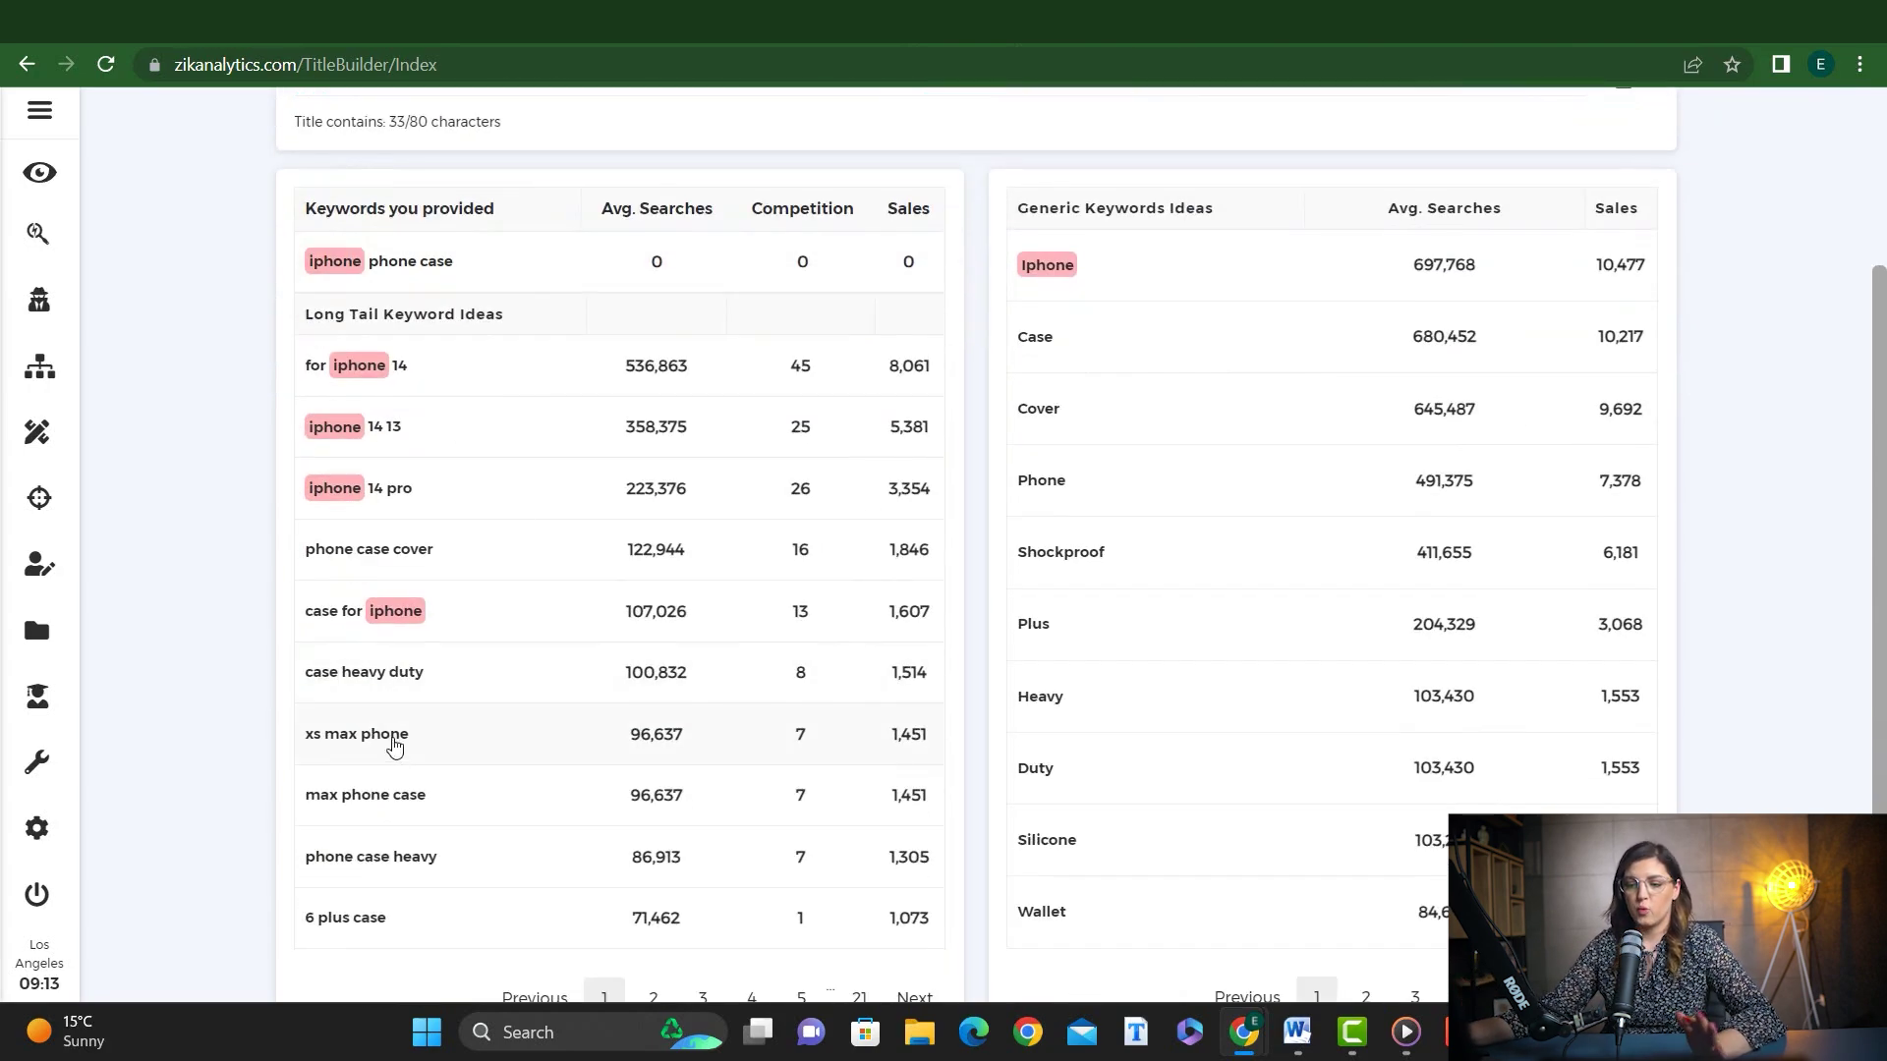
scroll(571, 759, "up", 3)
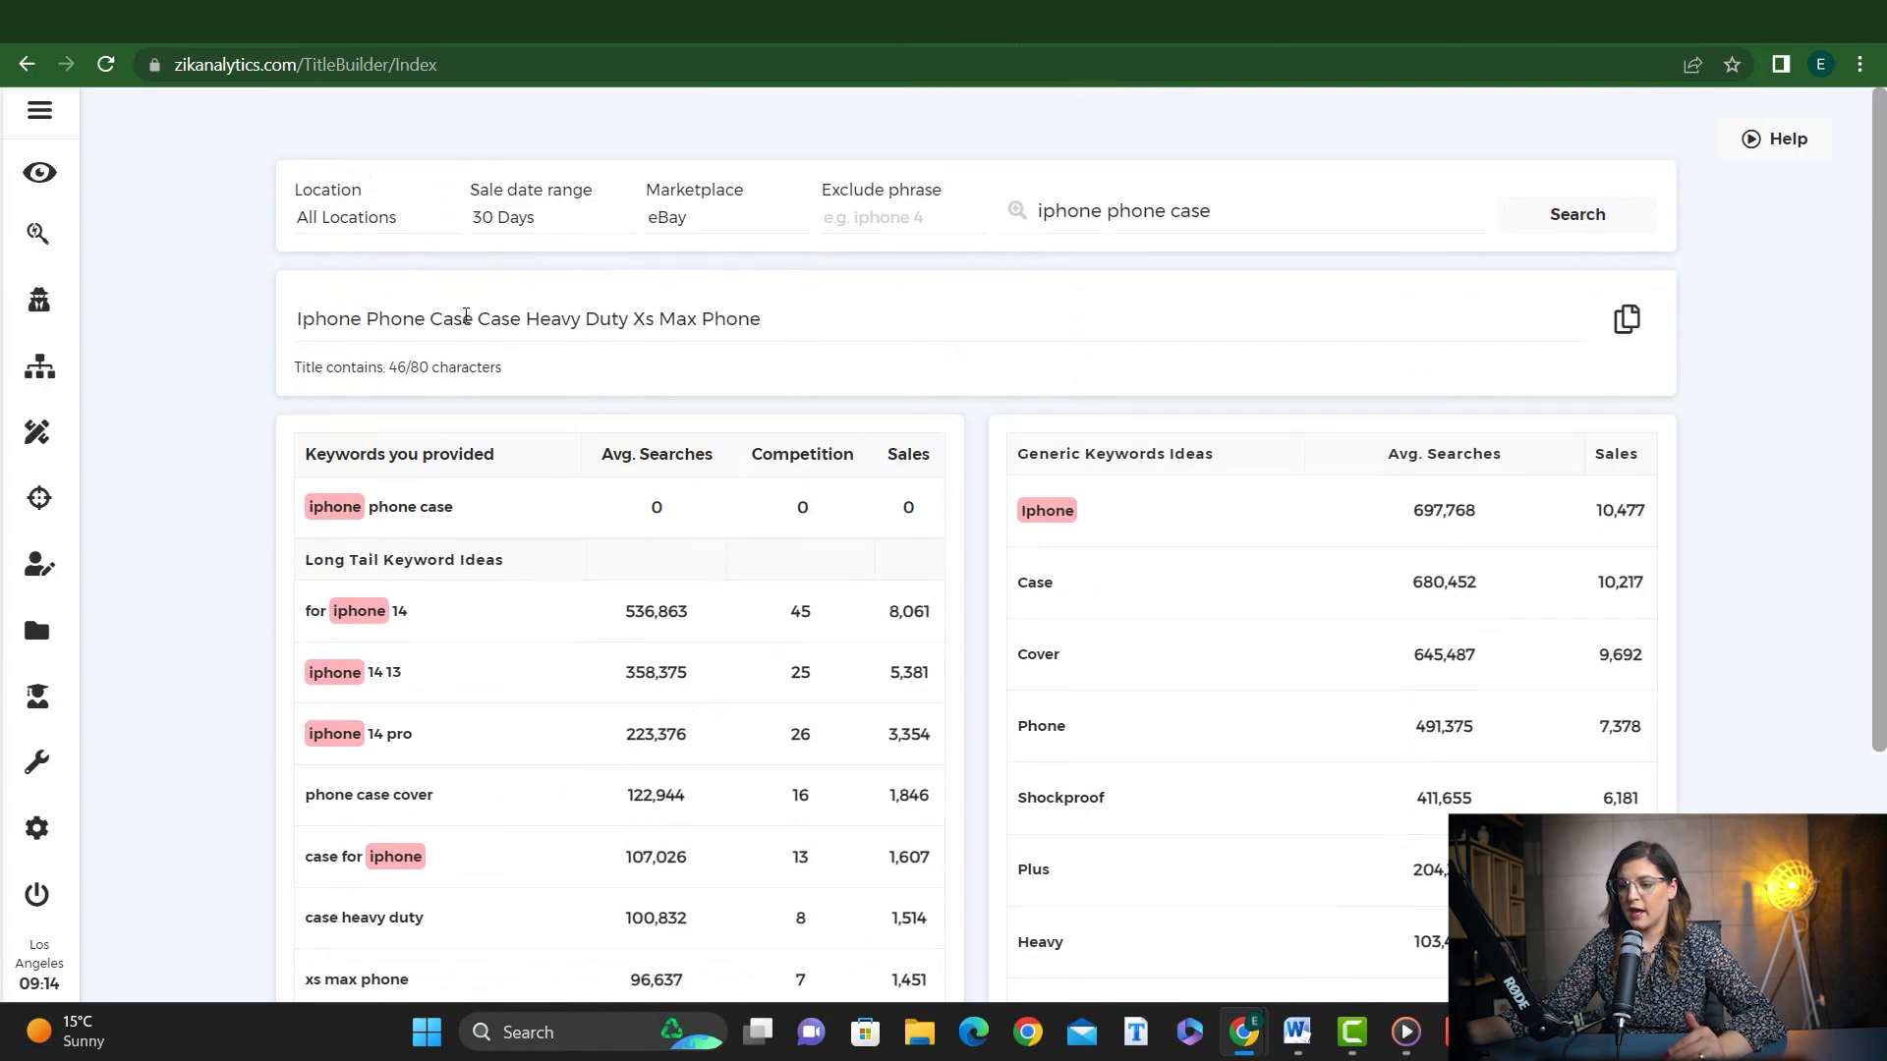
left_click_drag(781, 322, 297, 322)
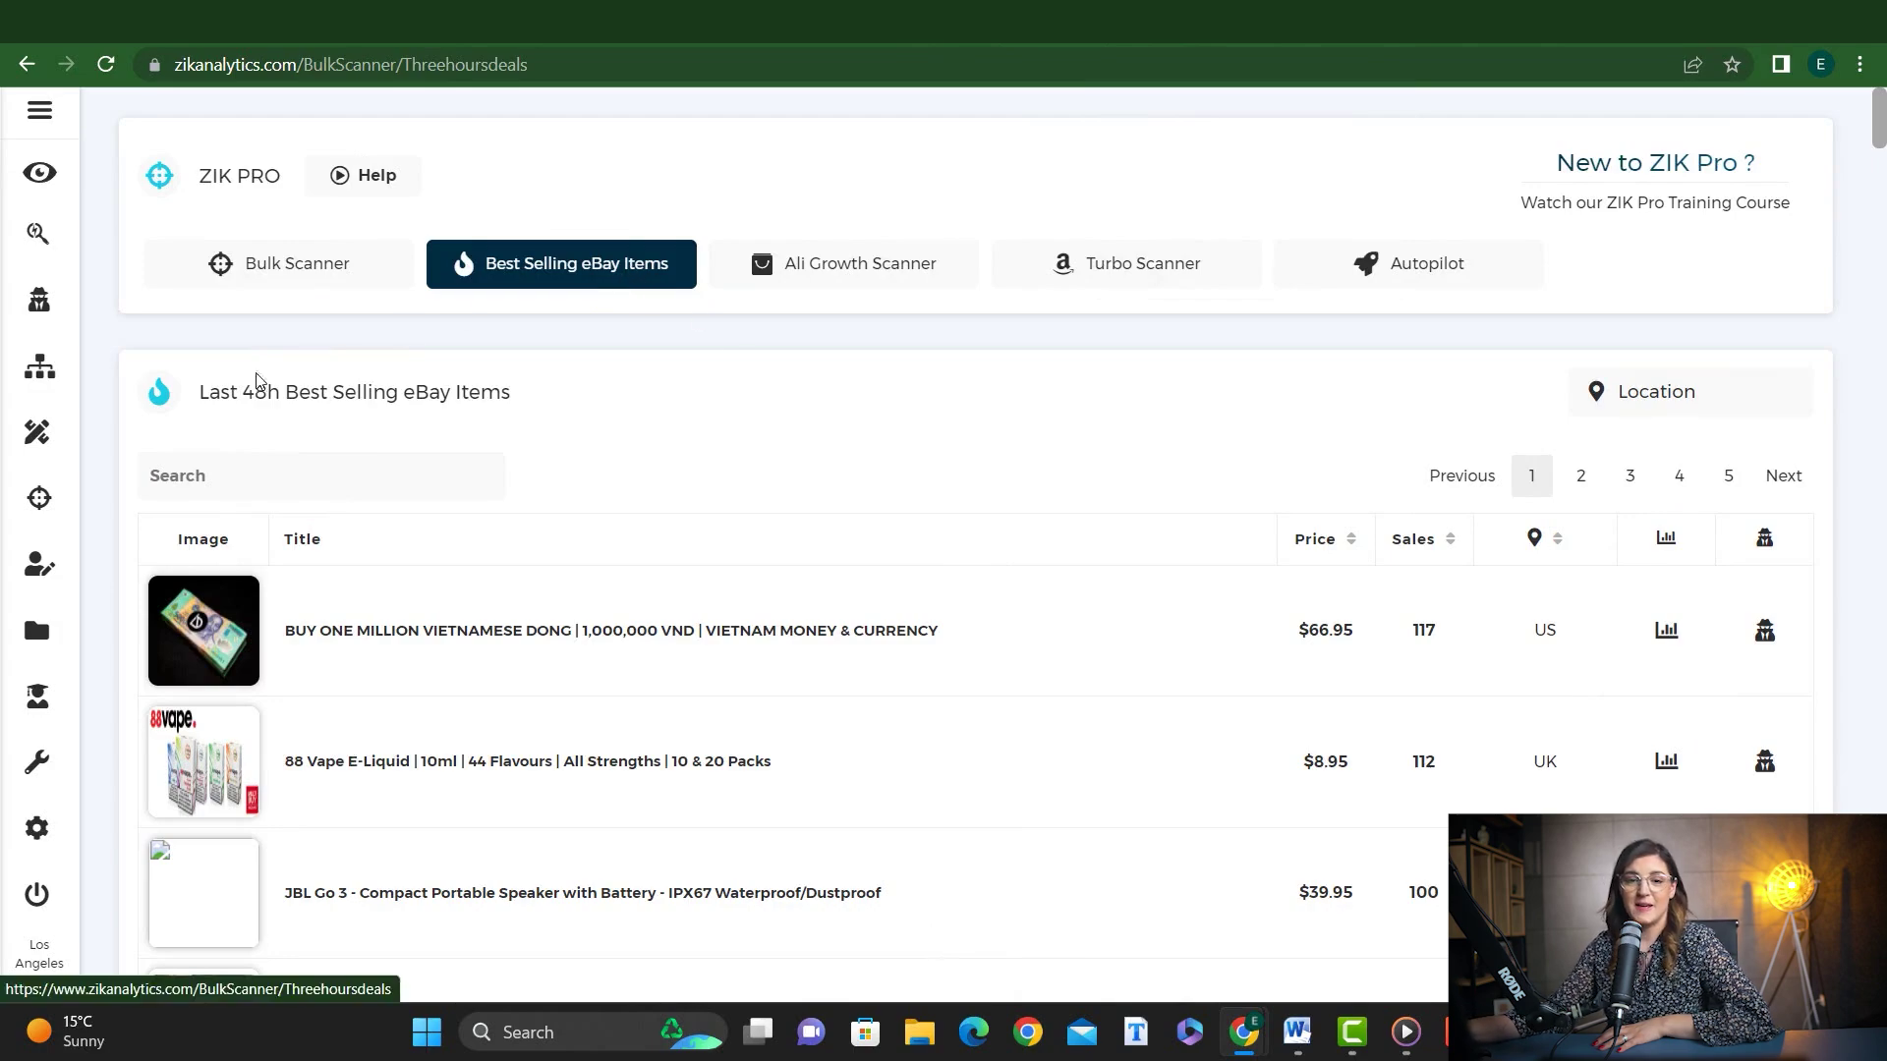
Step: Examine the last 48h best-selling eBay items, including their prices, sales and locations
left_click_drag(206, 393, 567, 412)
left_click(587, 404)
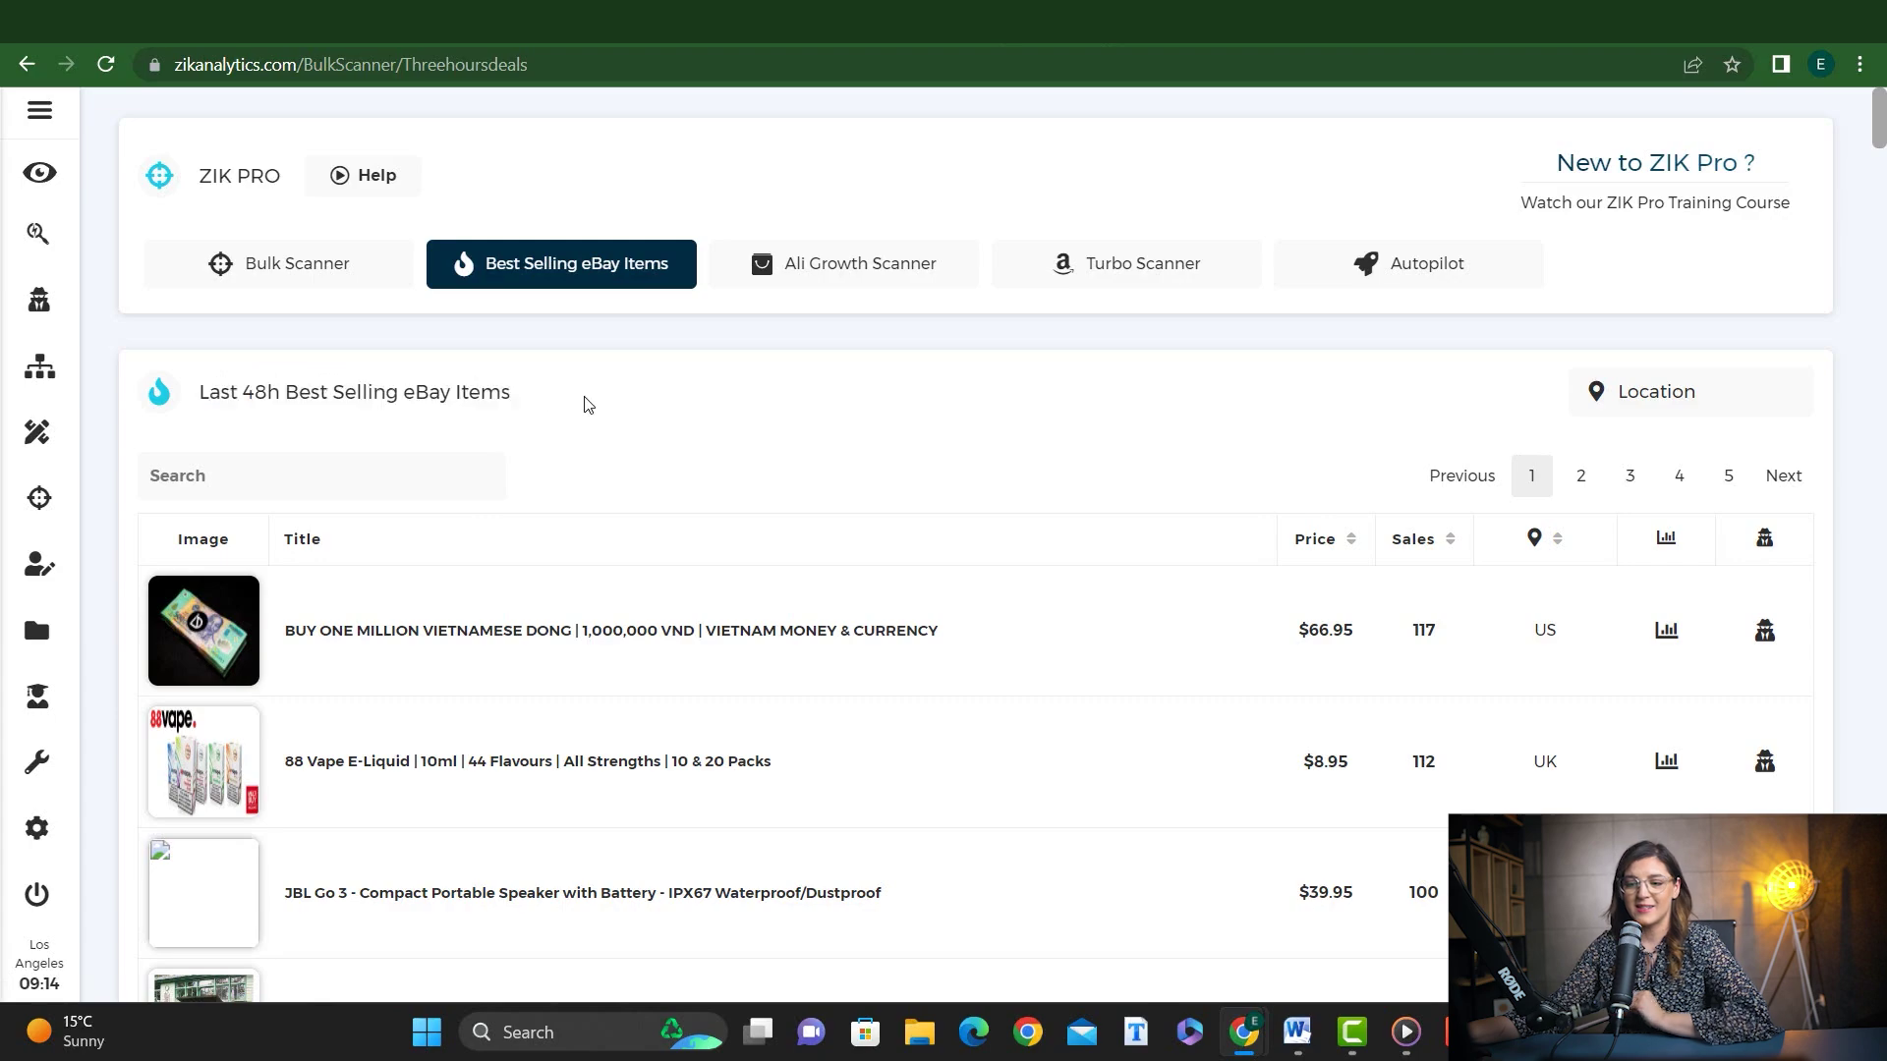
scroll(1075, 466, "down", 1)
scroll(1076, 466, "down", 1)
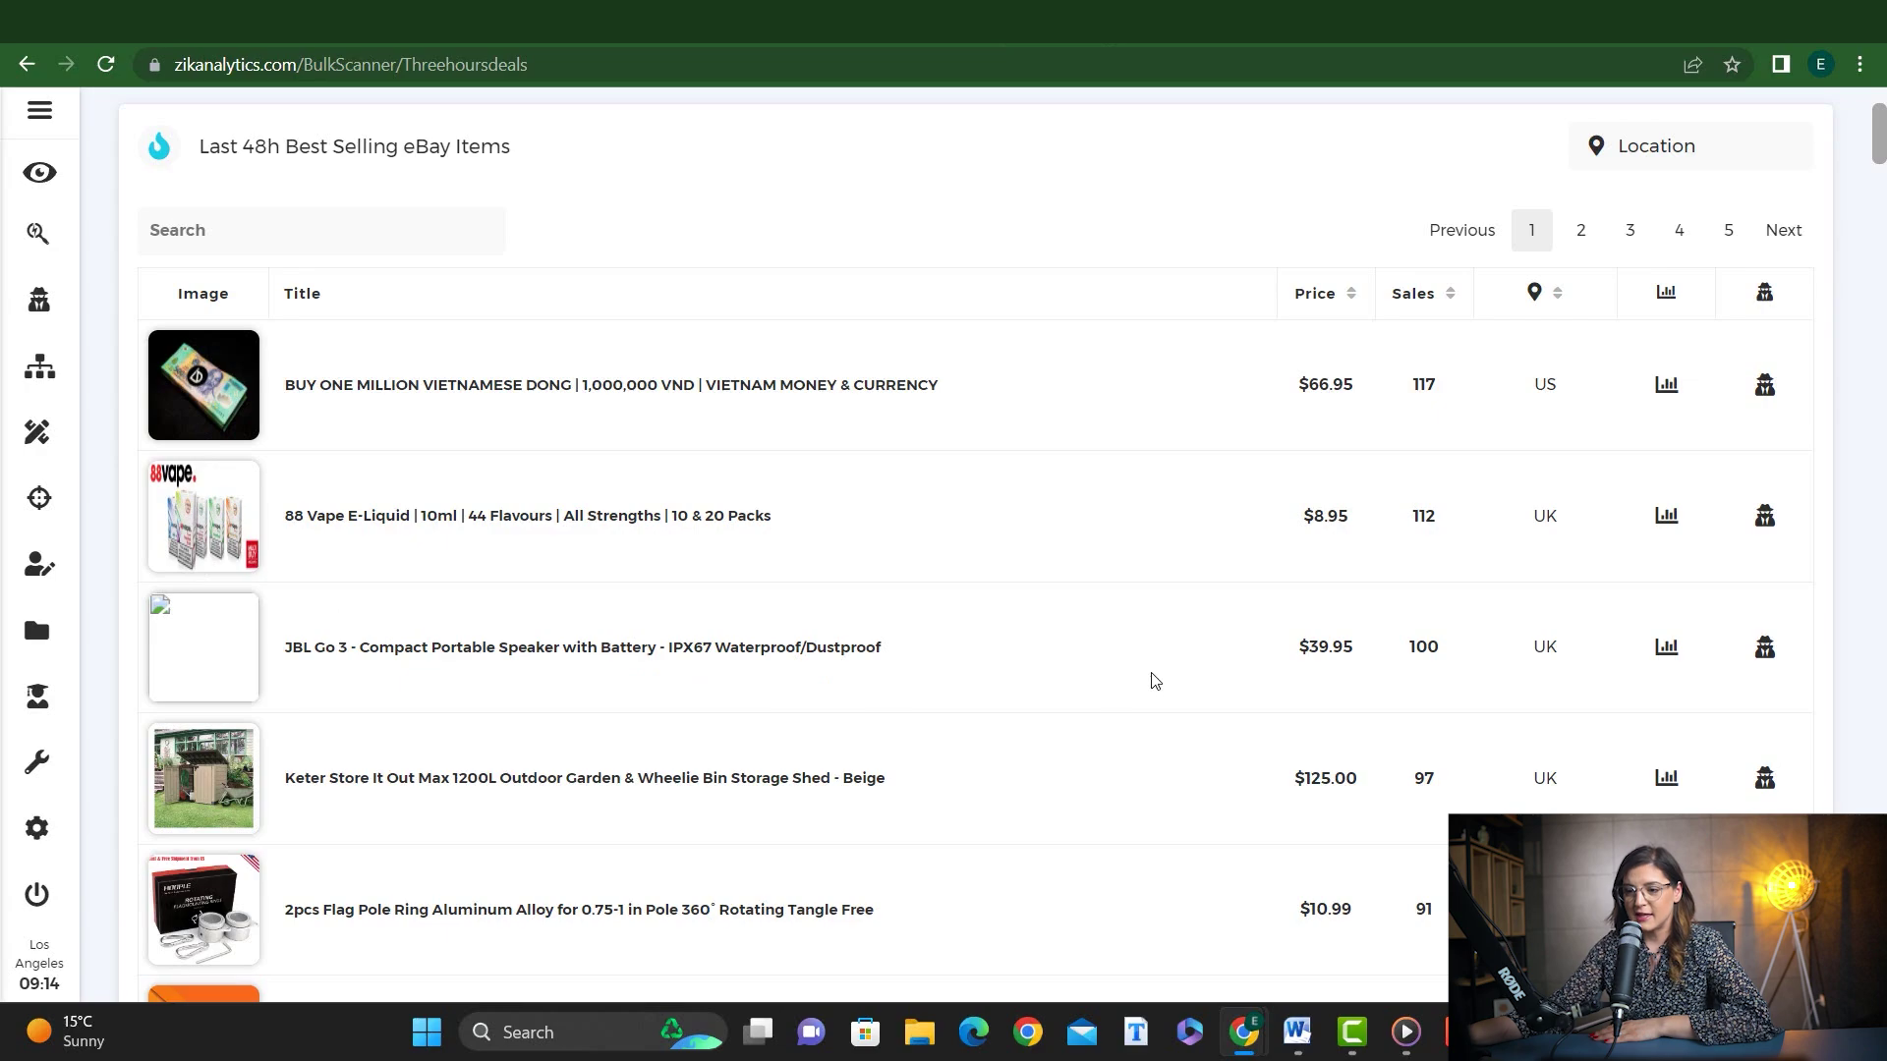
scroll(1155, 681, "down", 3)
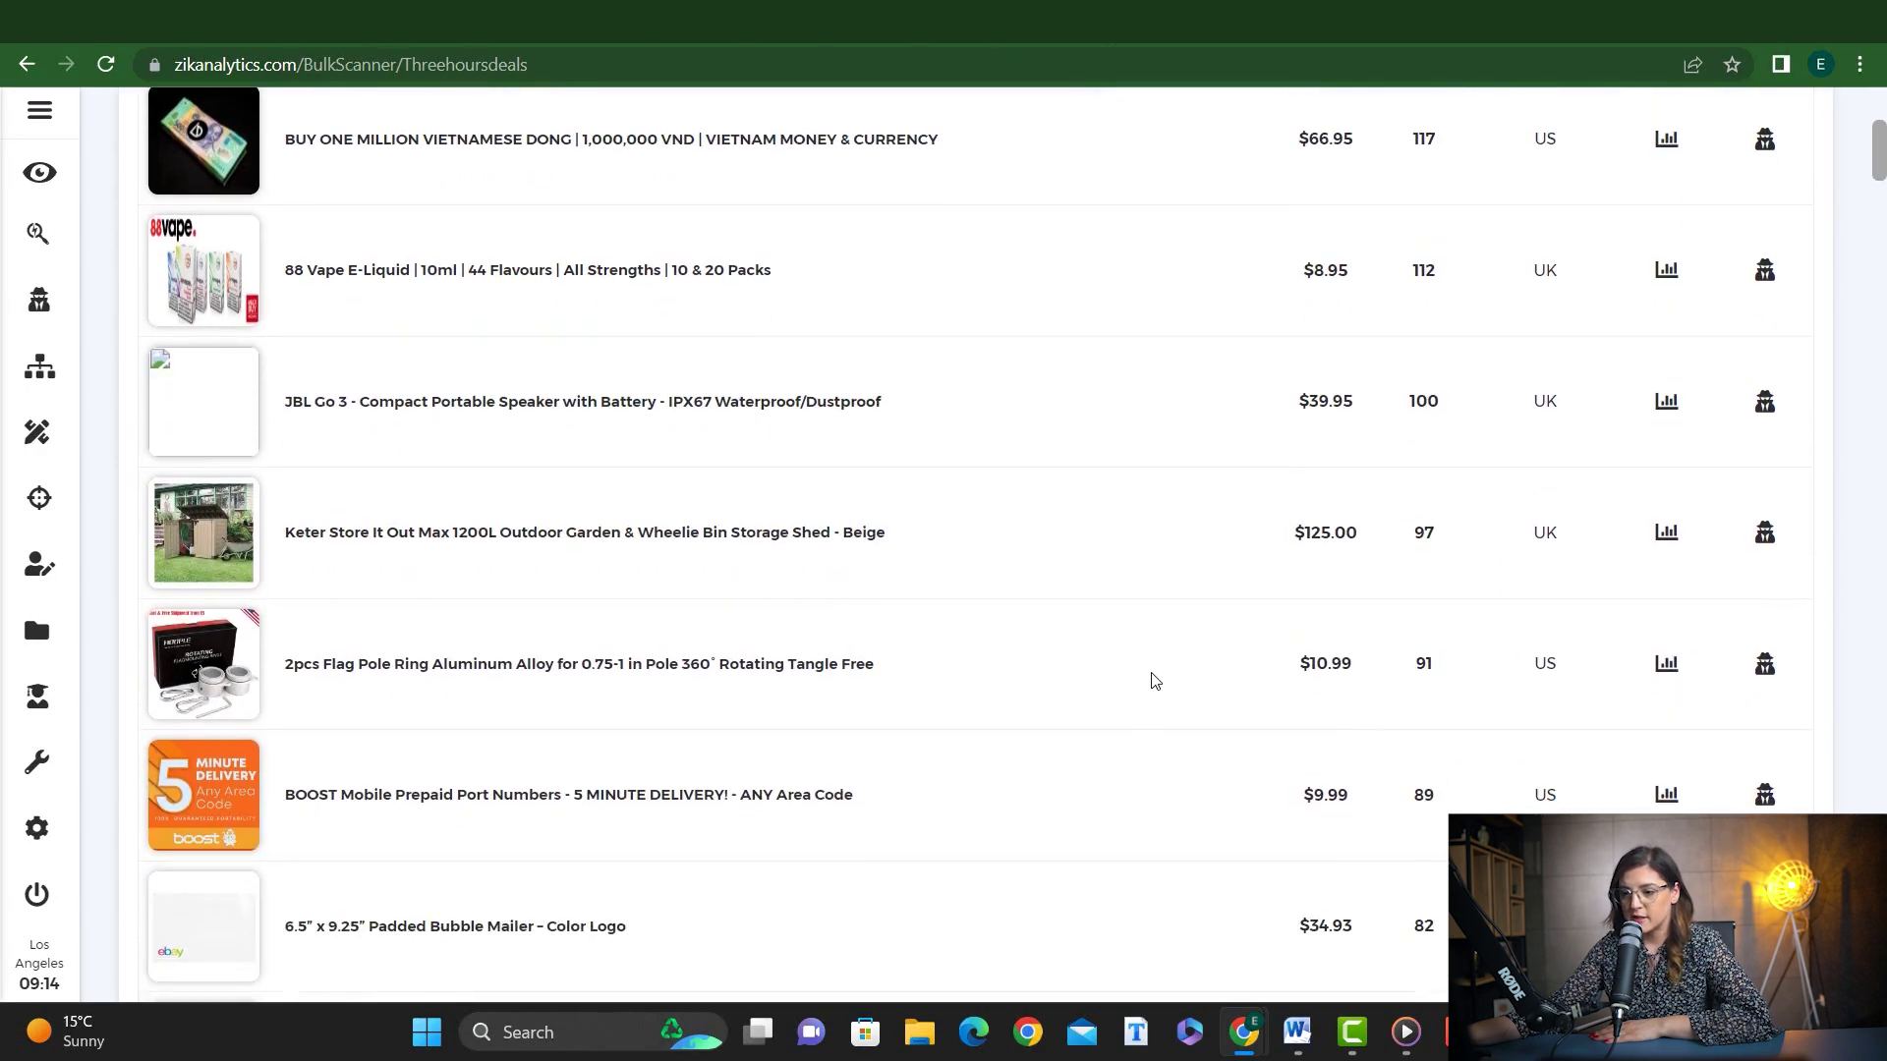
scroll(1154, 681, "up", 3)
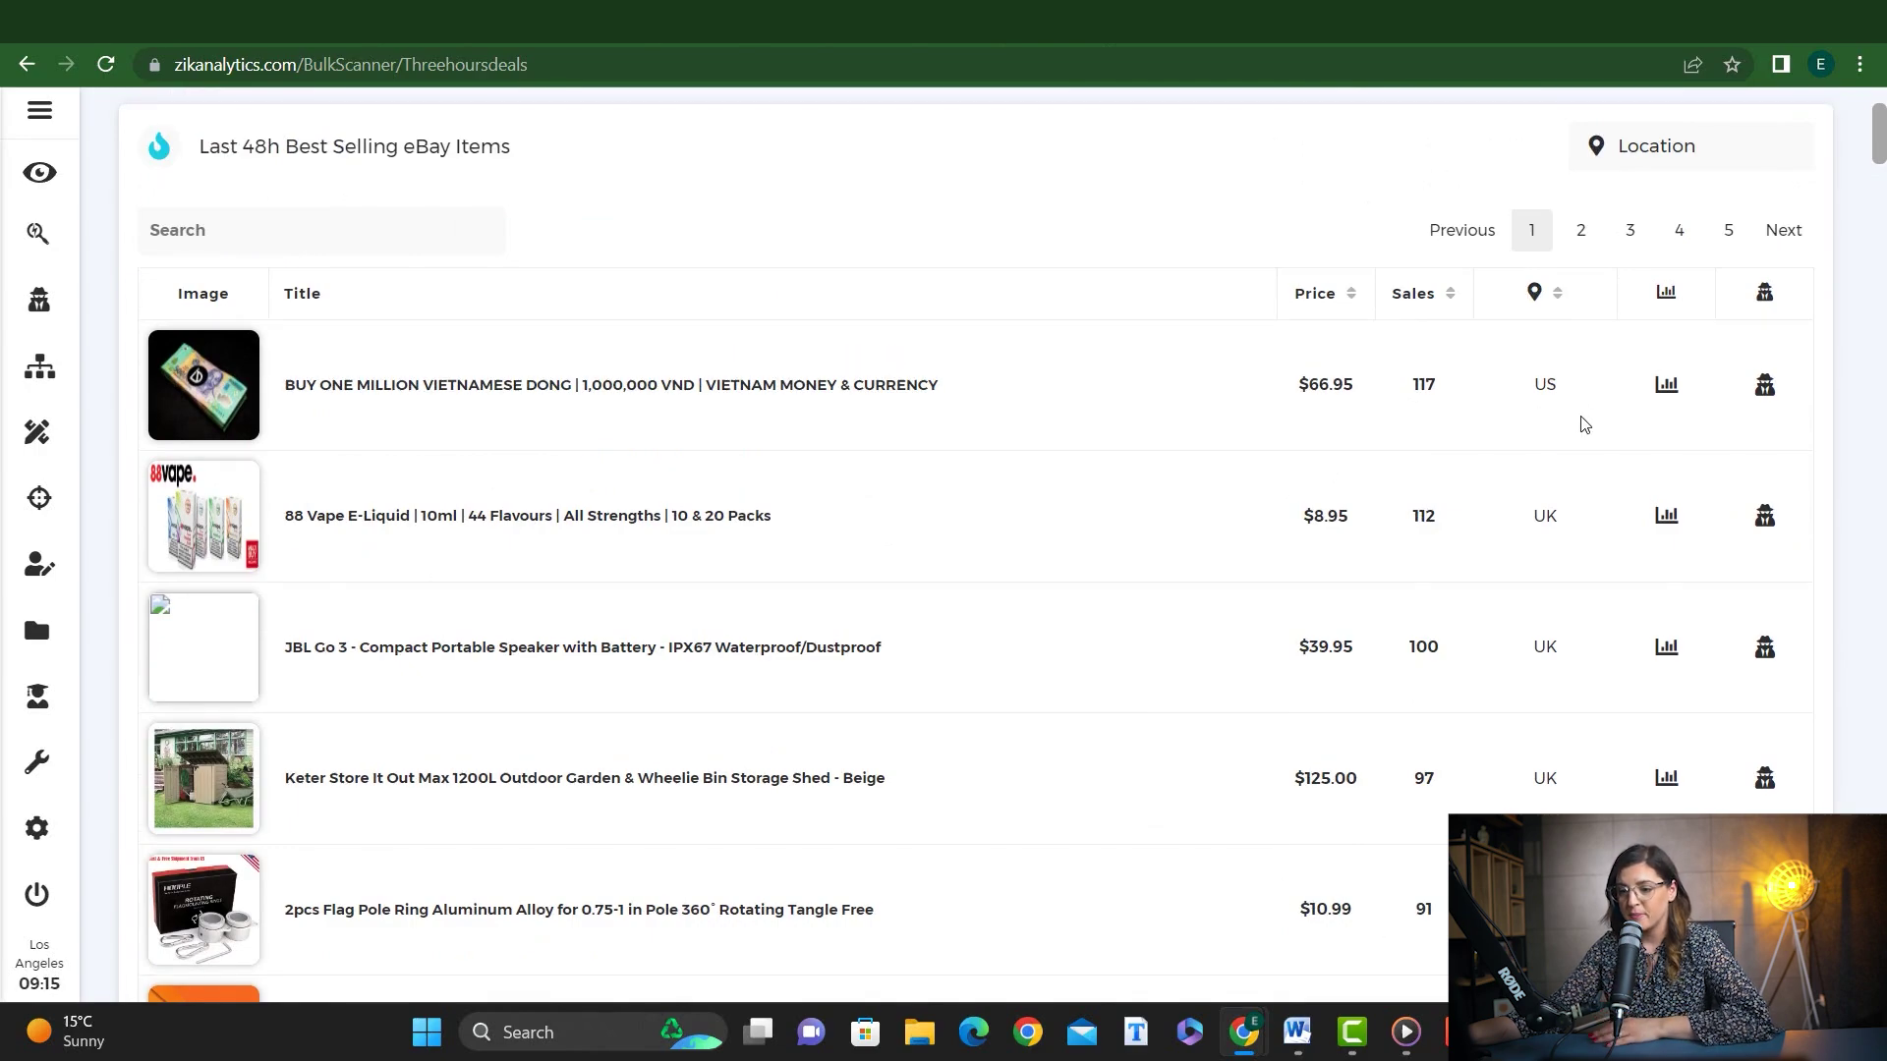
scroll(1582, 426, "up", 3)
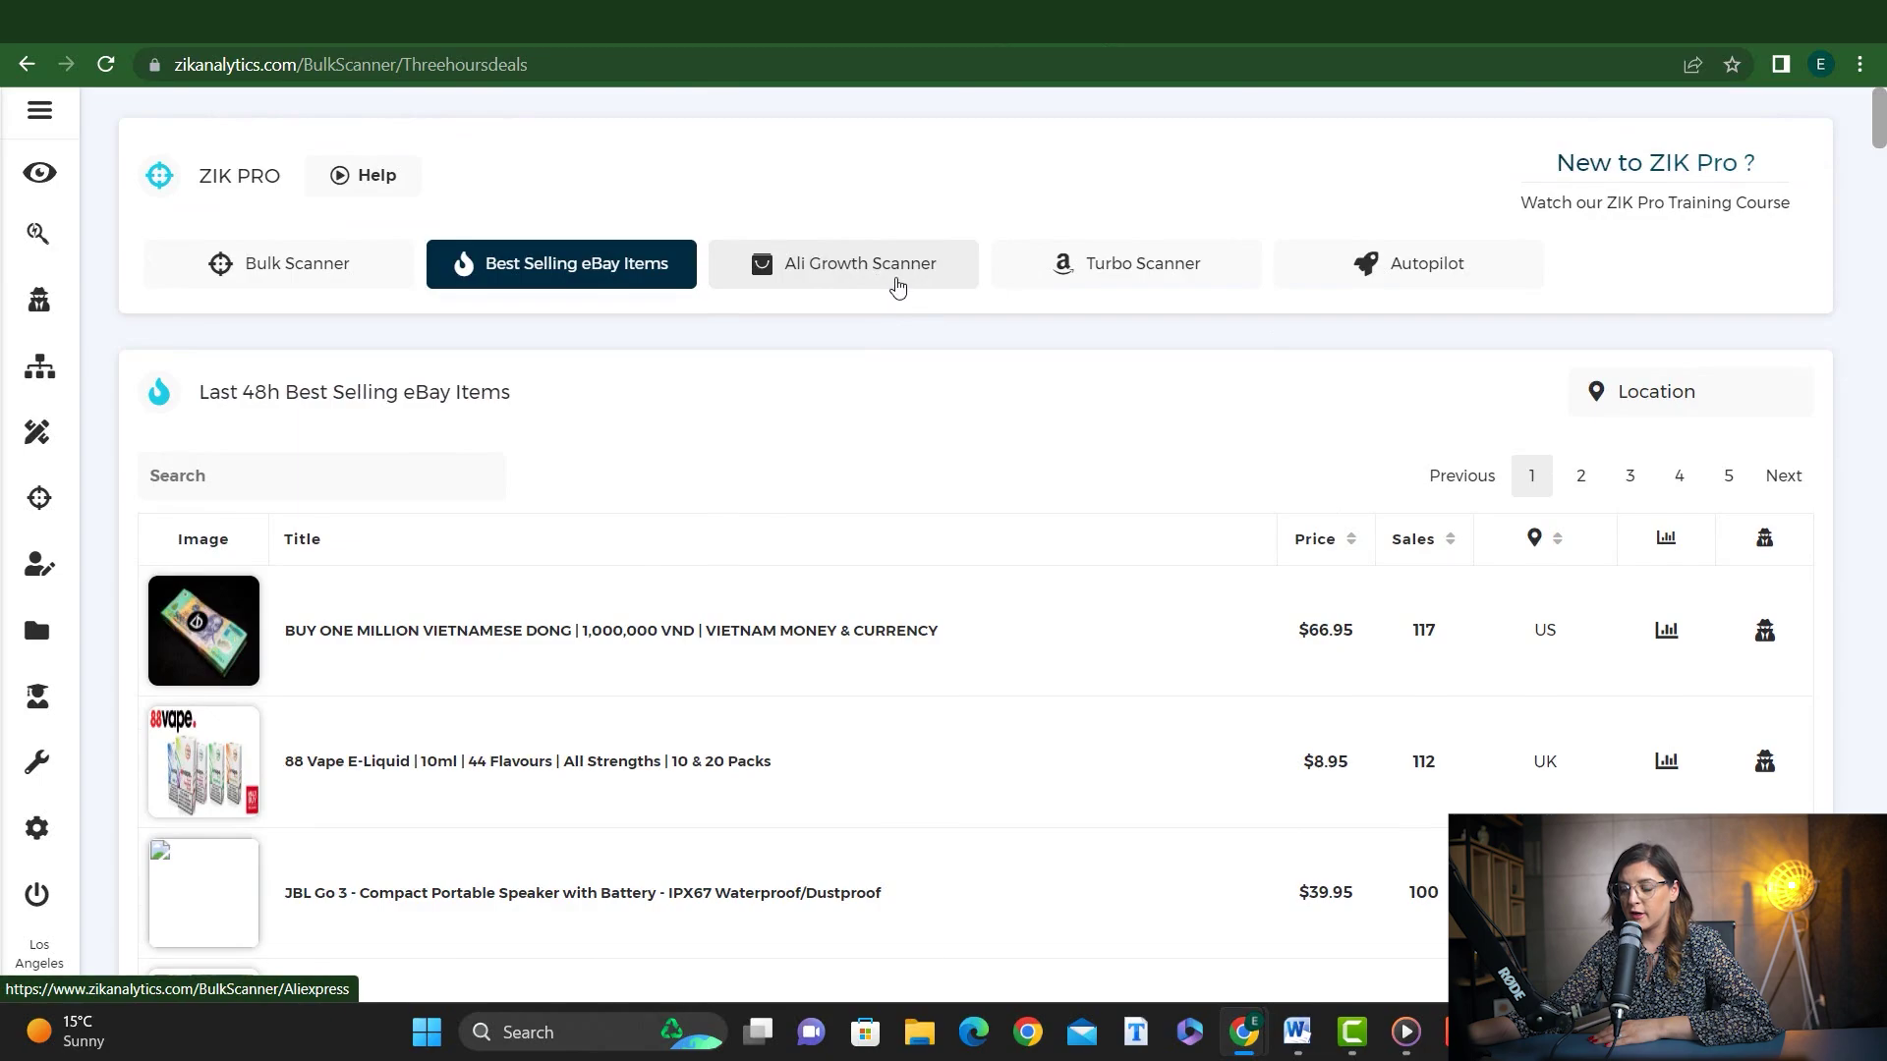
Step: Open the Ali Growth Scanner and review its filters and the AliExpress products' feedback, reviews, ratings and sales
left_click(897, 286)
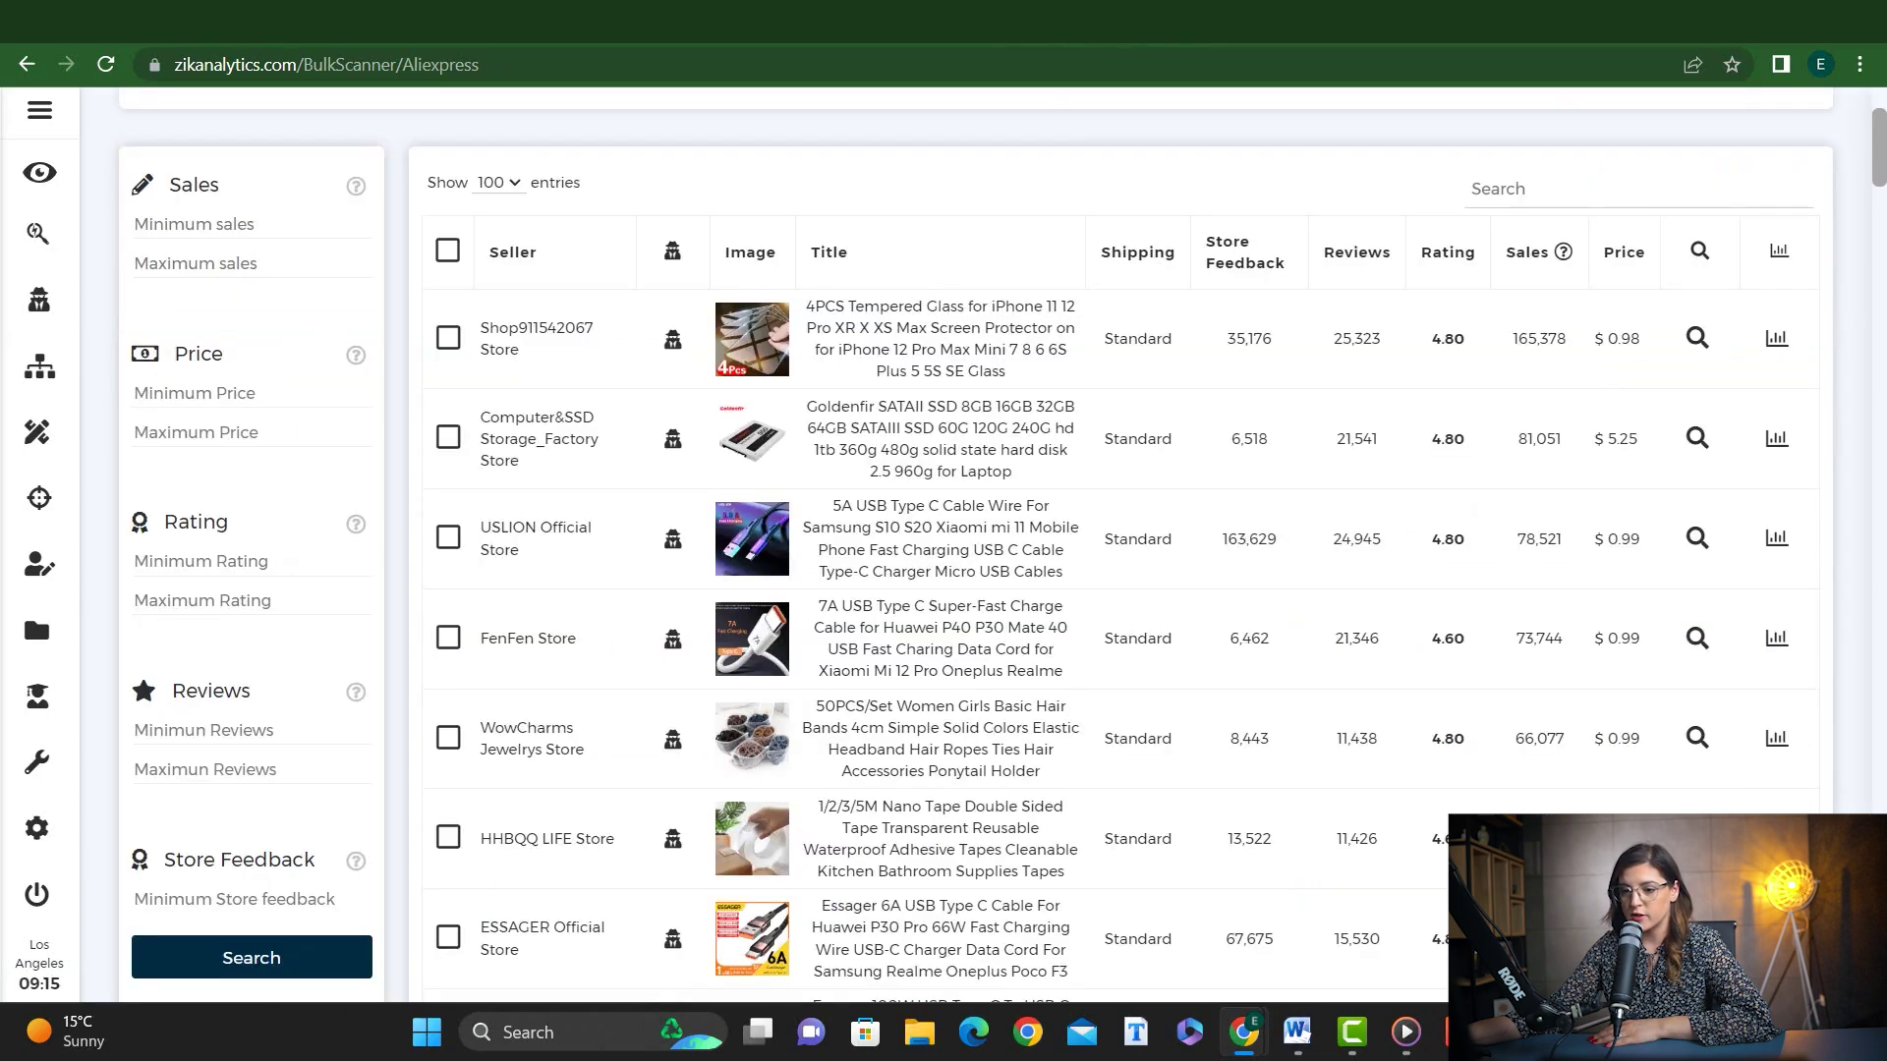
scroll(1100, 98, "up", 3)
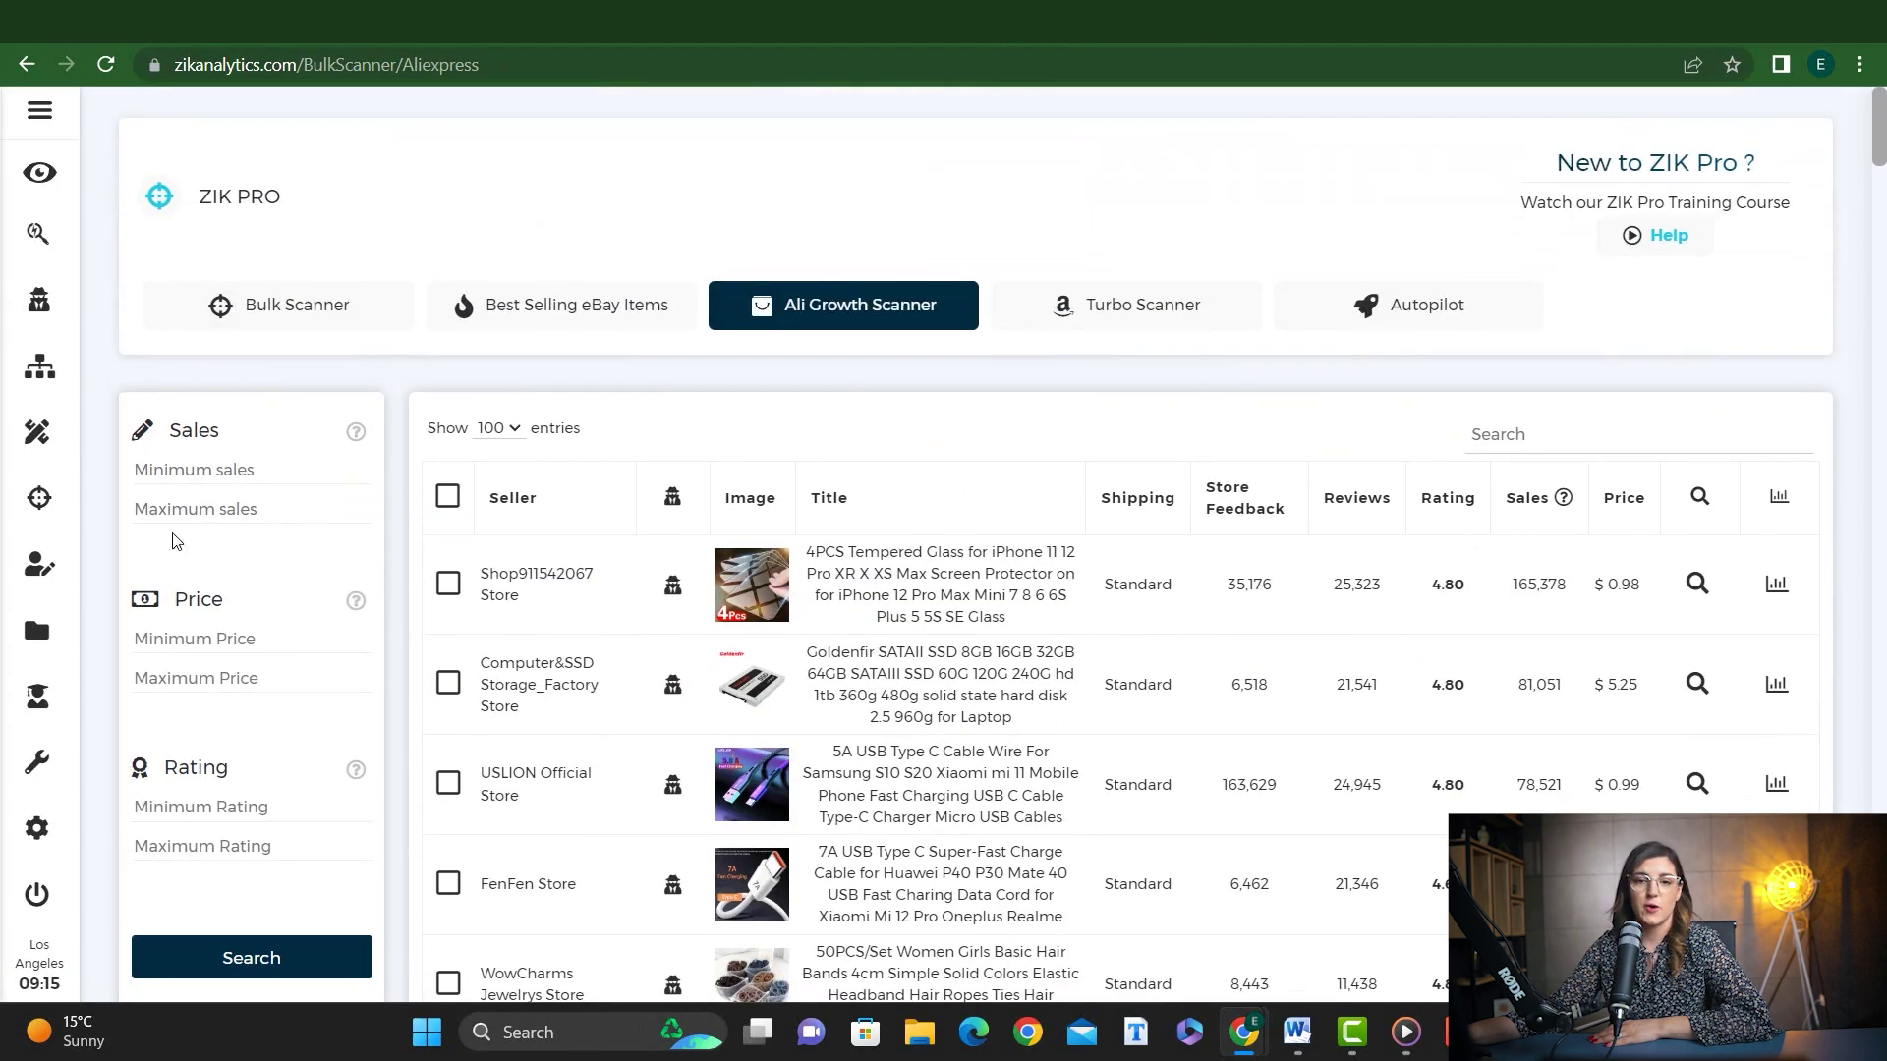
scroll(152, 568, "down", 1)
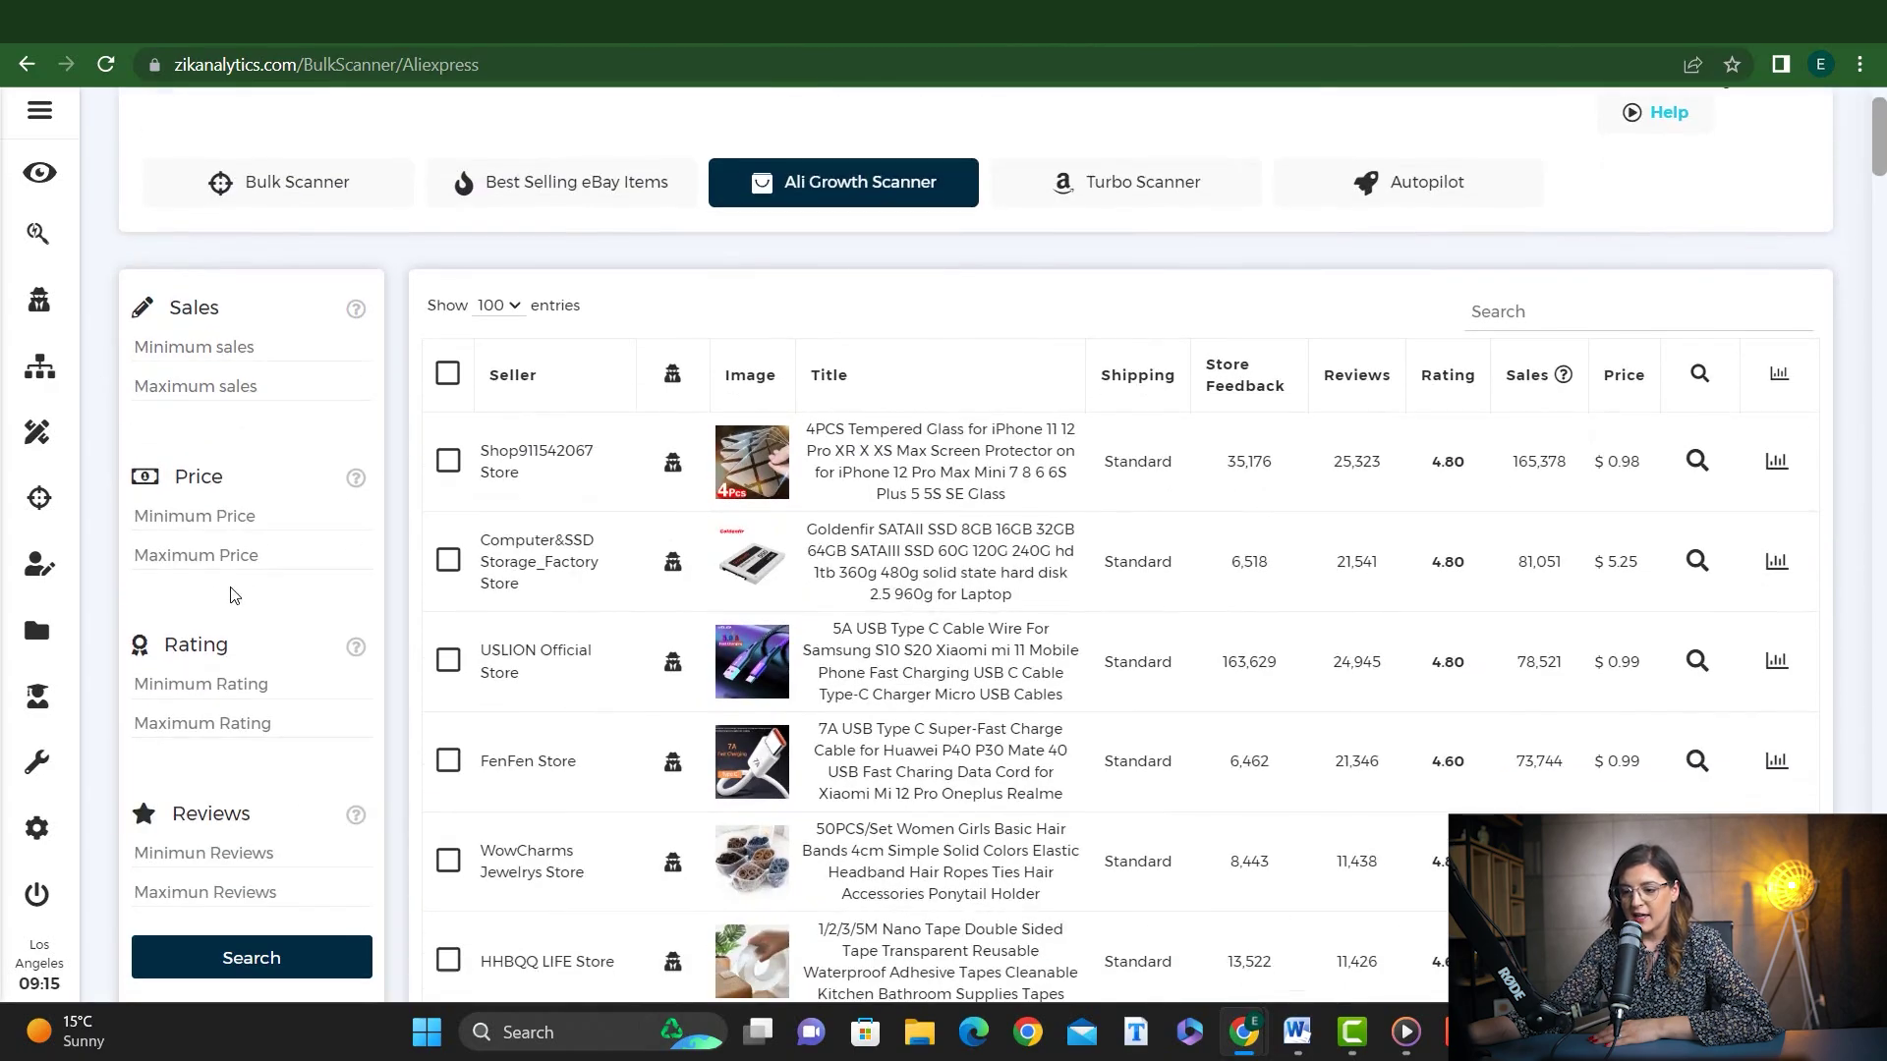
scroll(236, 479, "down", 2)
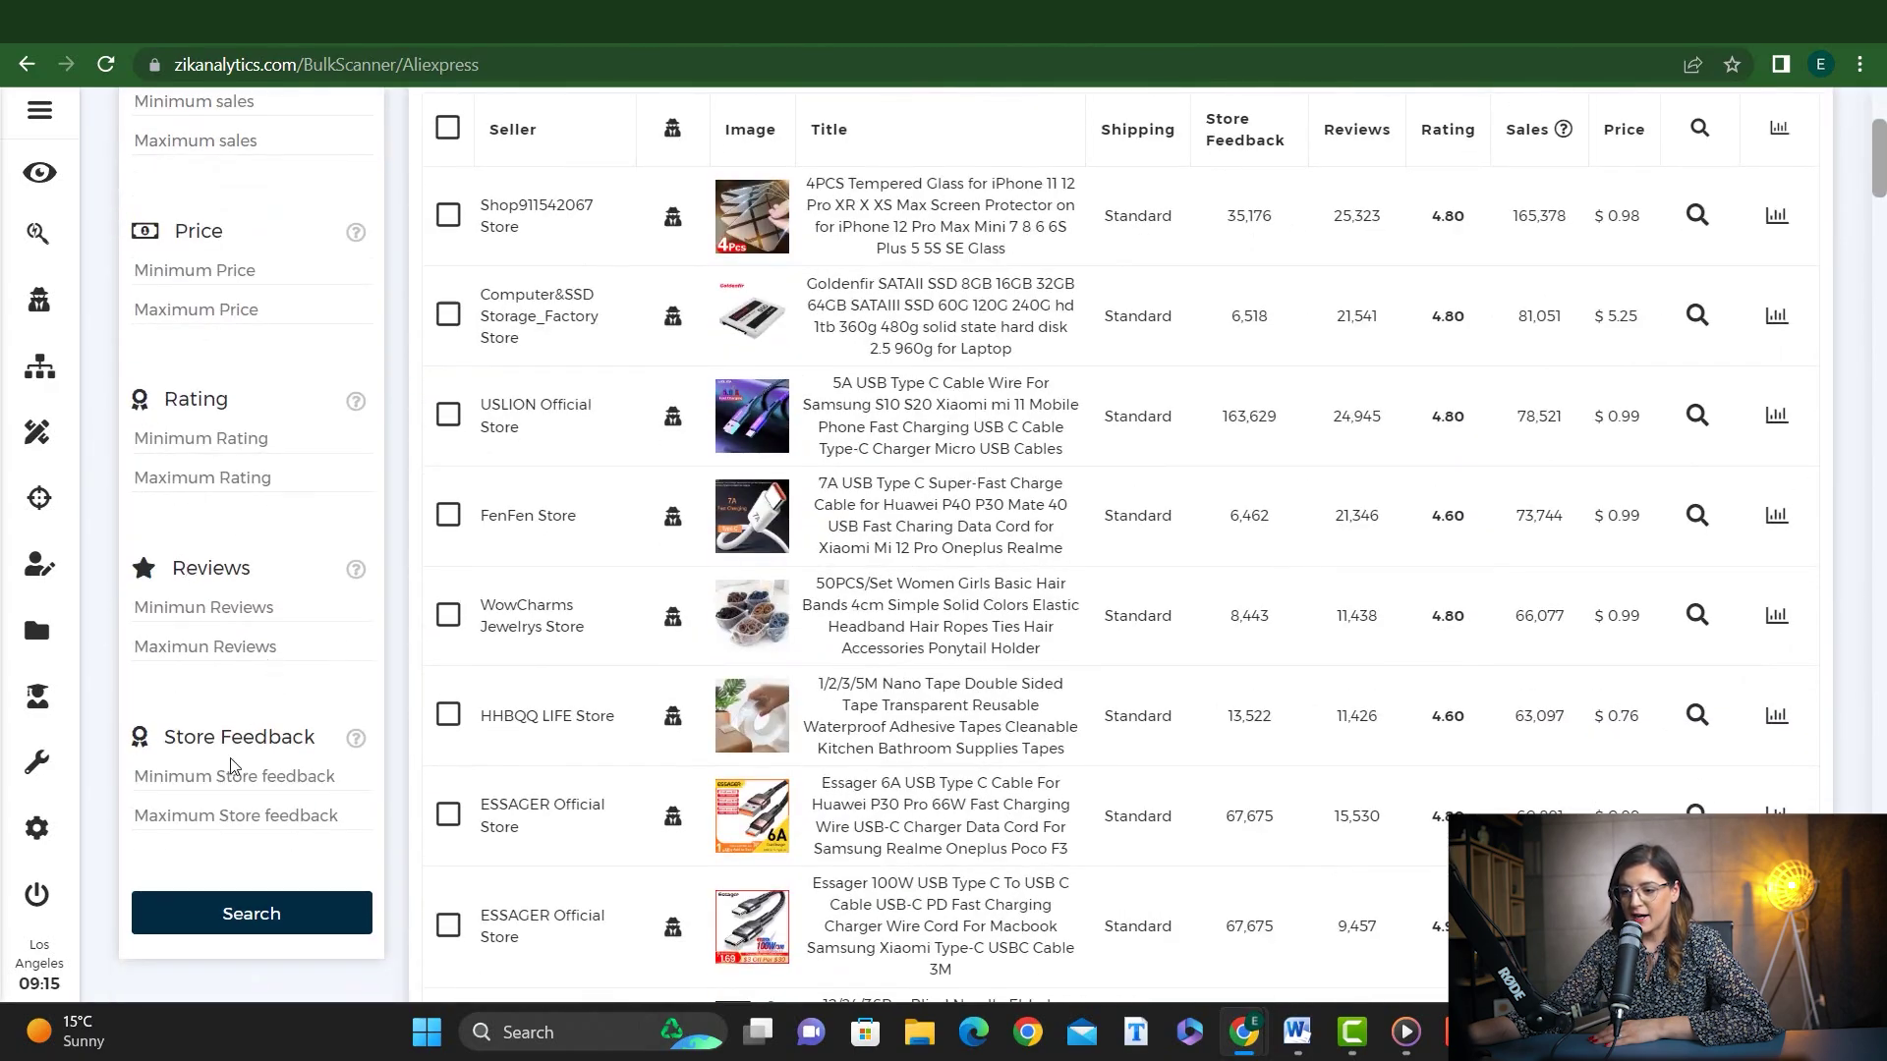
scroll(233, 765, "up", 3)
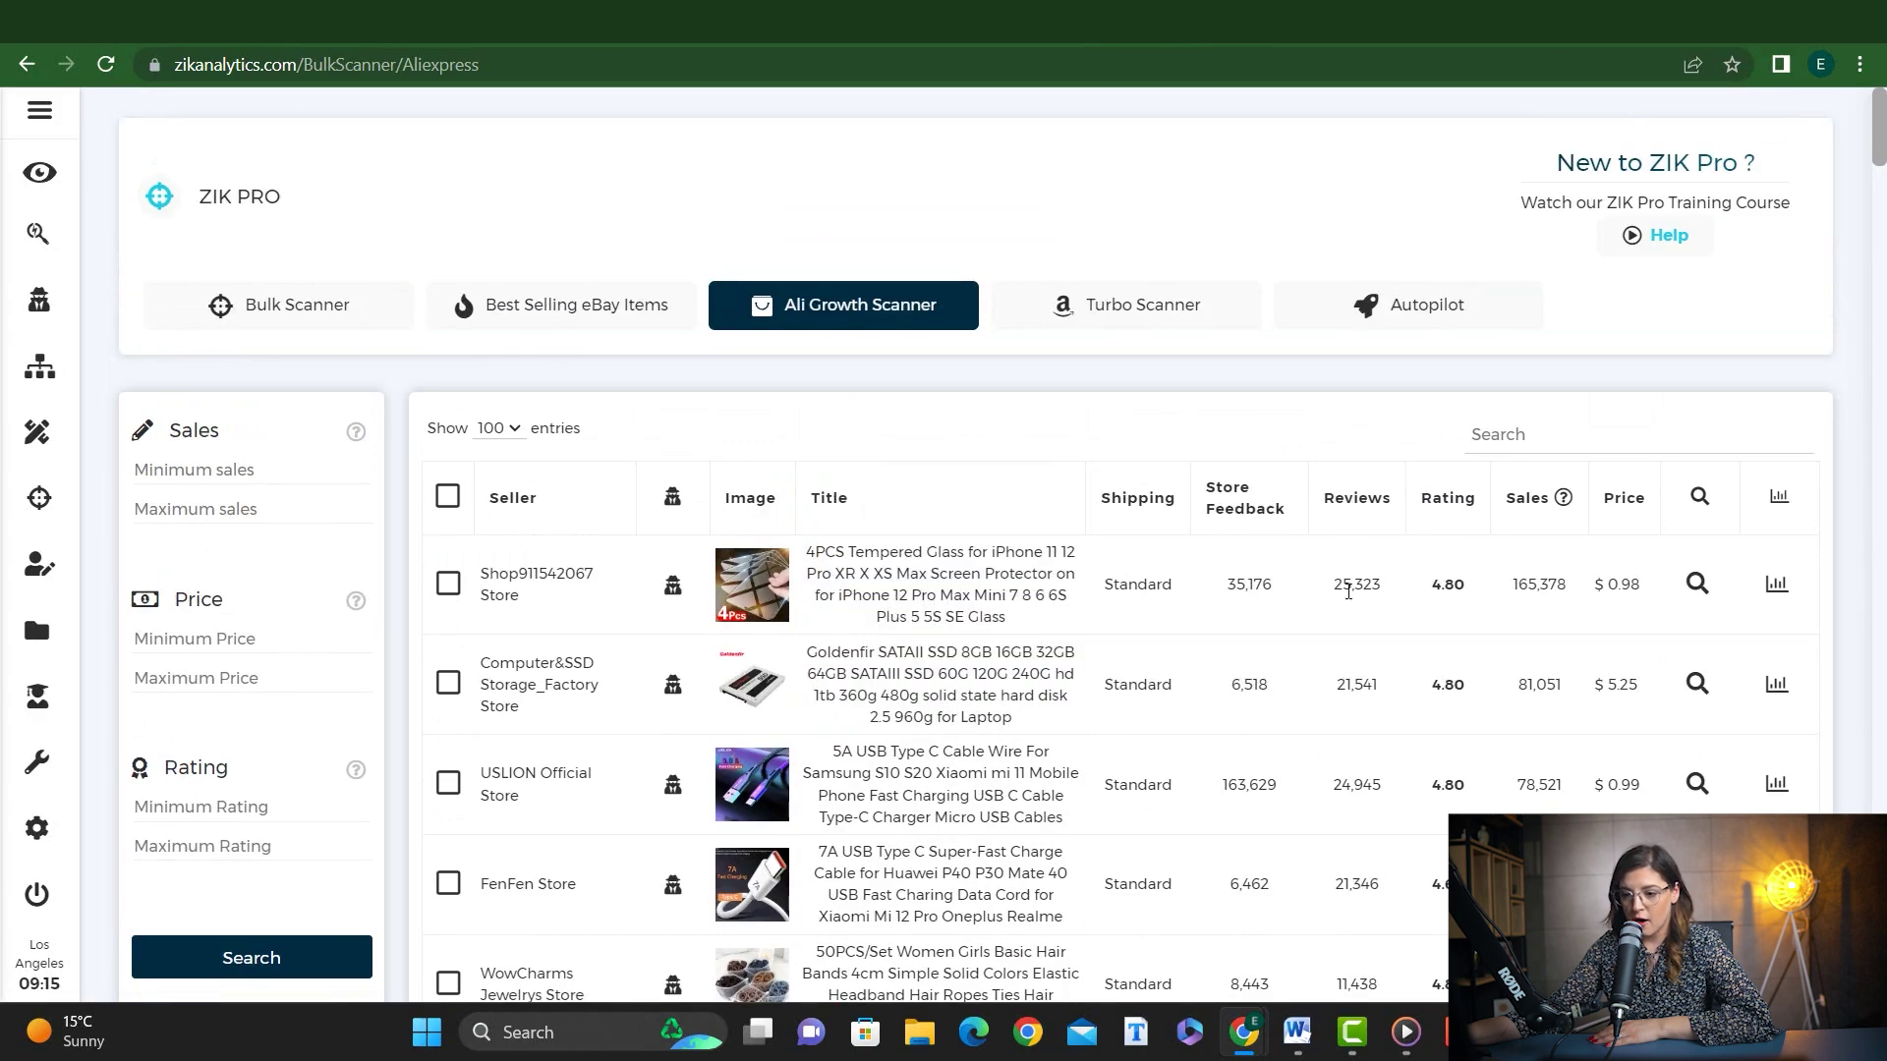
mouse_move(1565, 503)
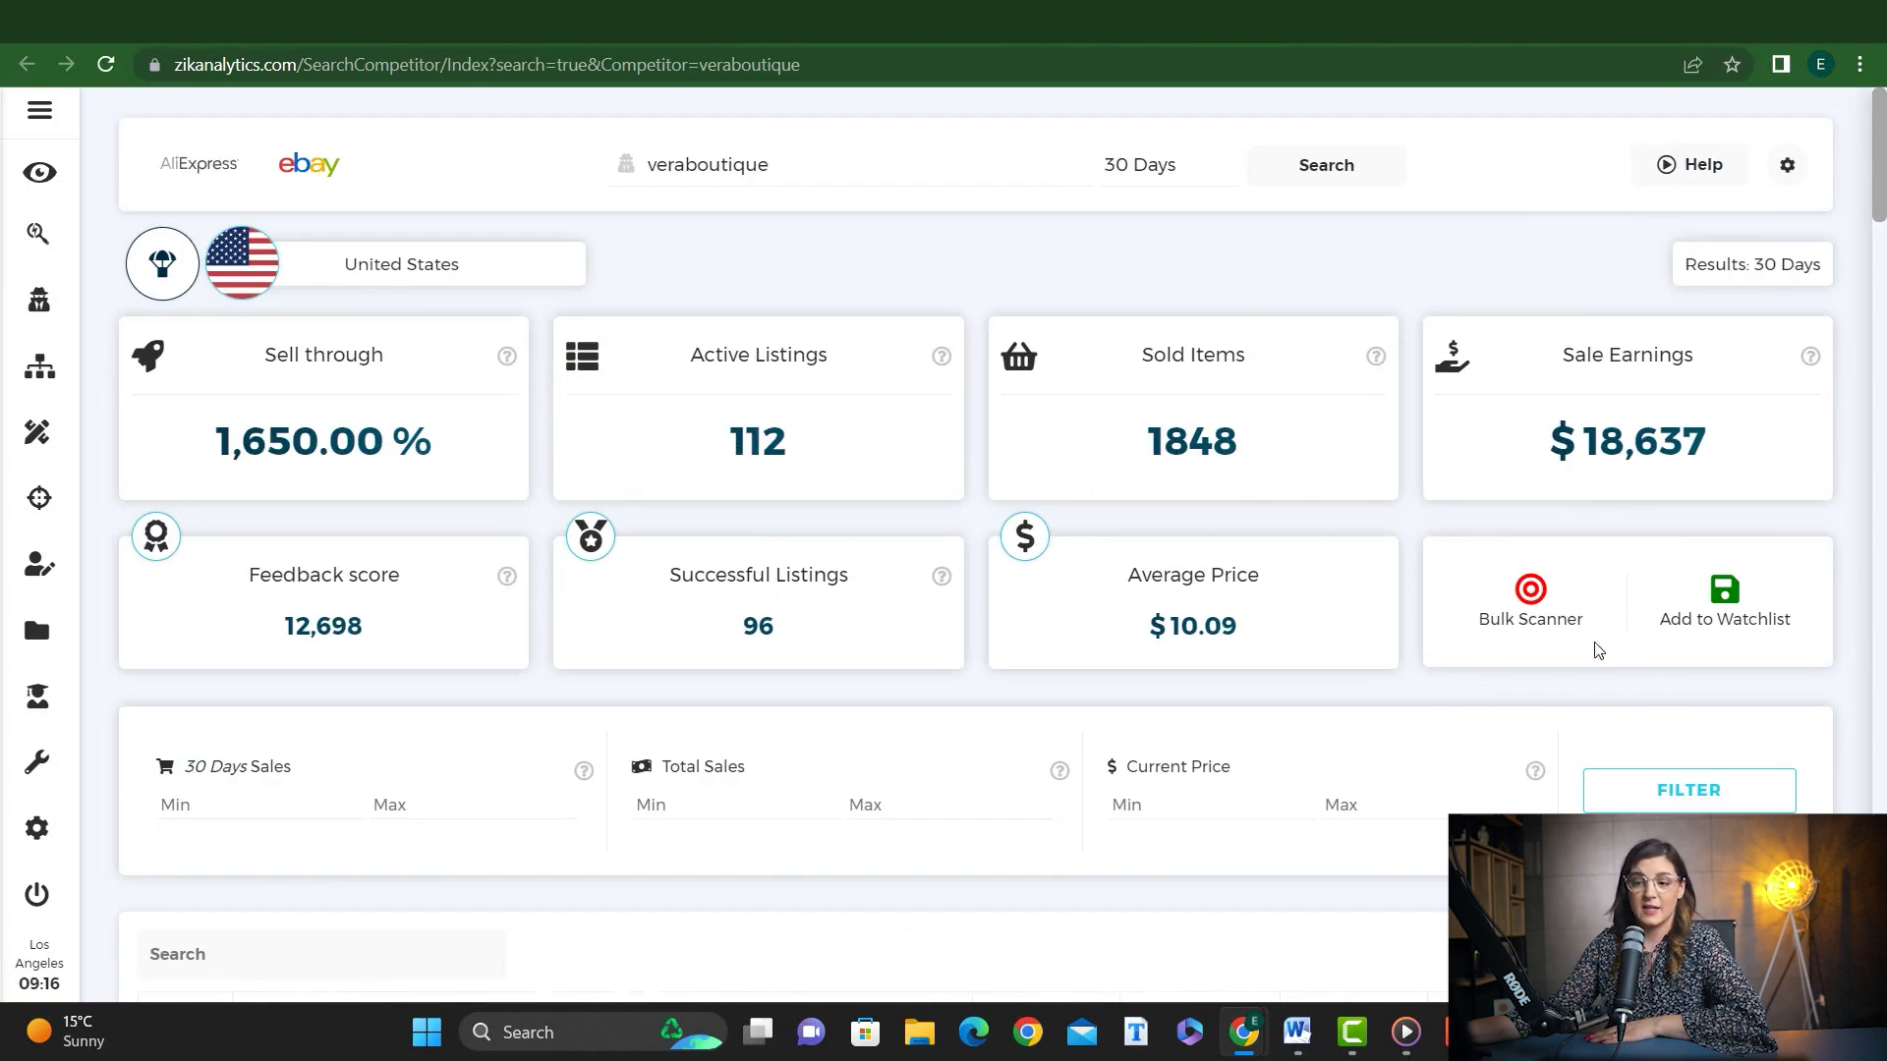
Step: Send the eBay competitor veraboutique from the competitor research results to the Bulk Scanner
left_click(1538, 606)
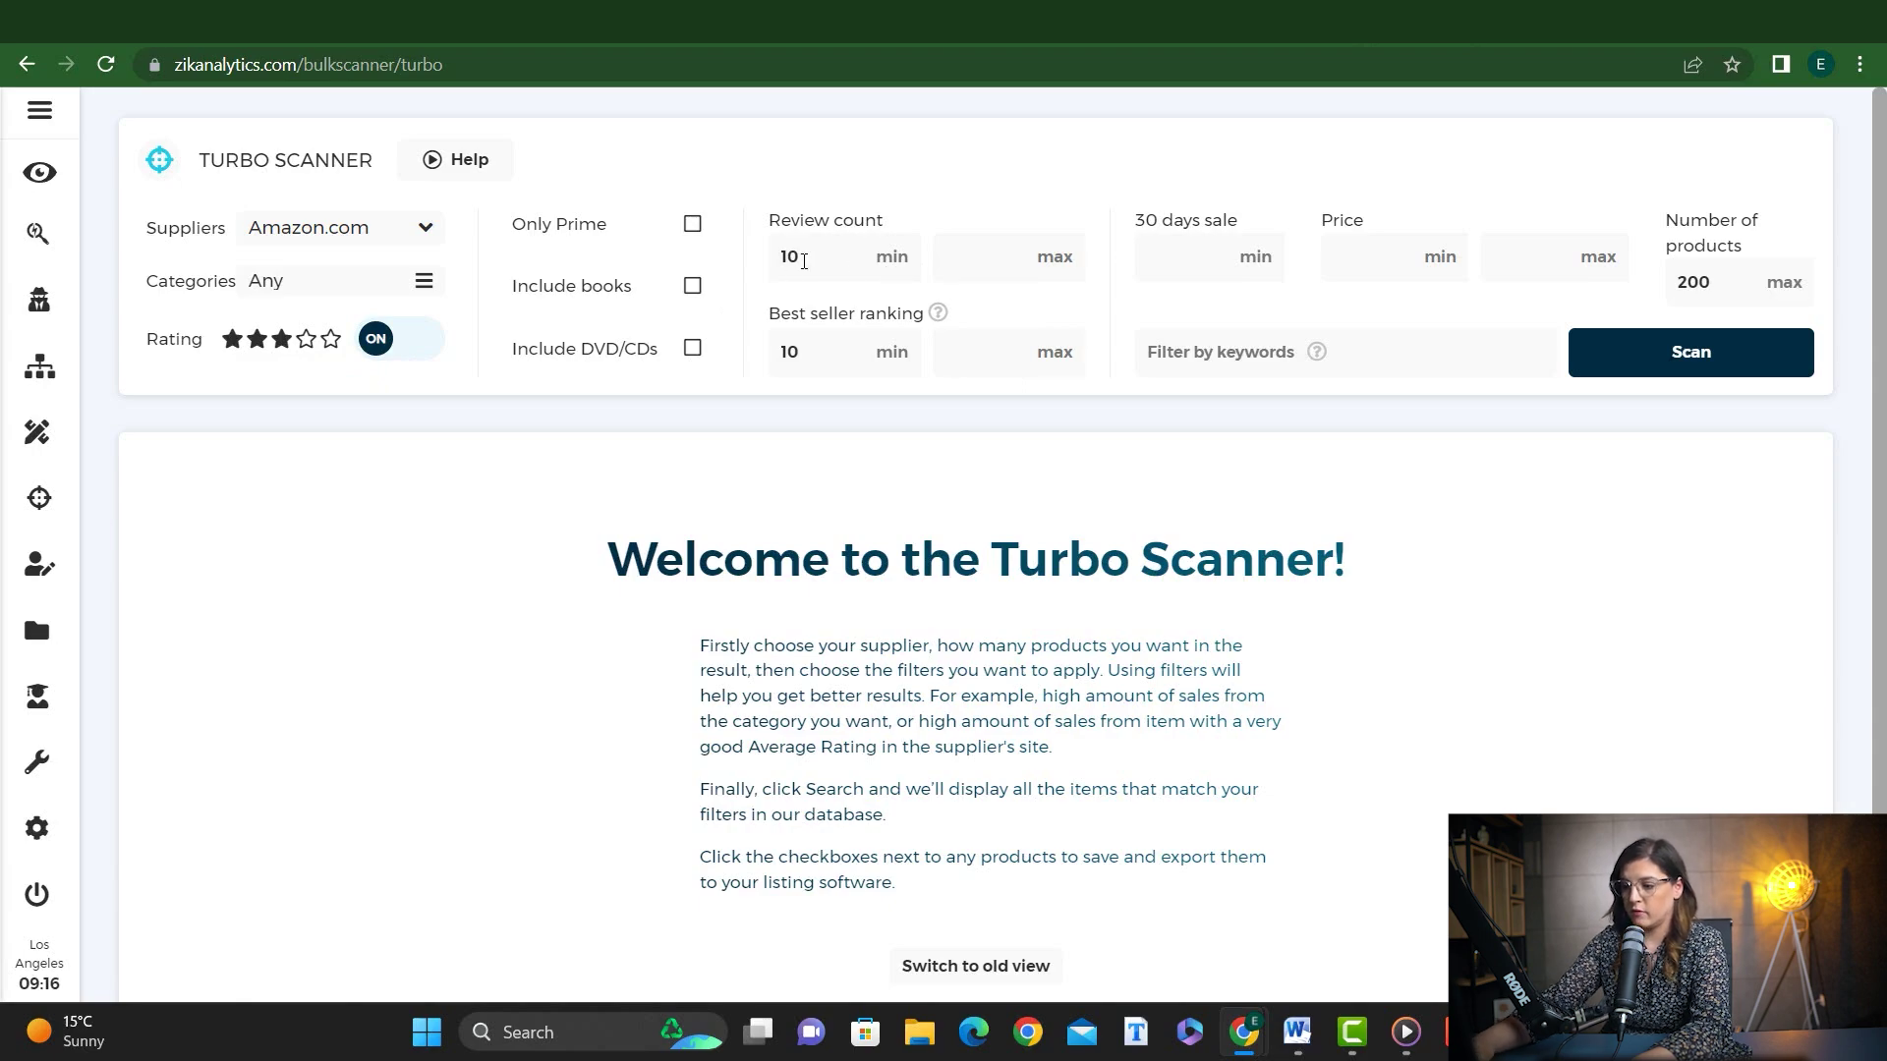
Step: Run a Turbo Scanner scan of Amazon.com with minimum review count 10, minimum best seller ranking 10 and up to 200 products
left_click(803, 347)
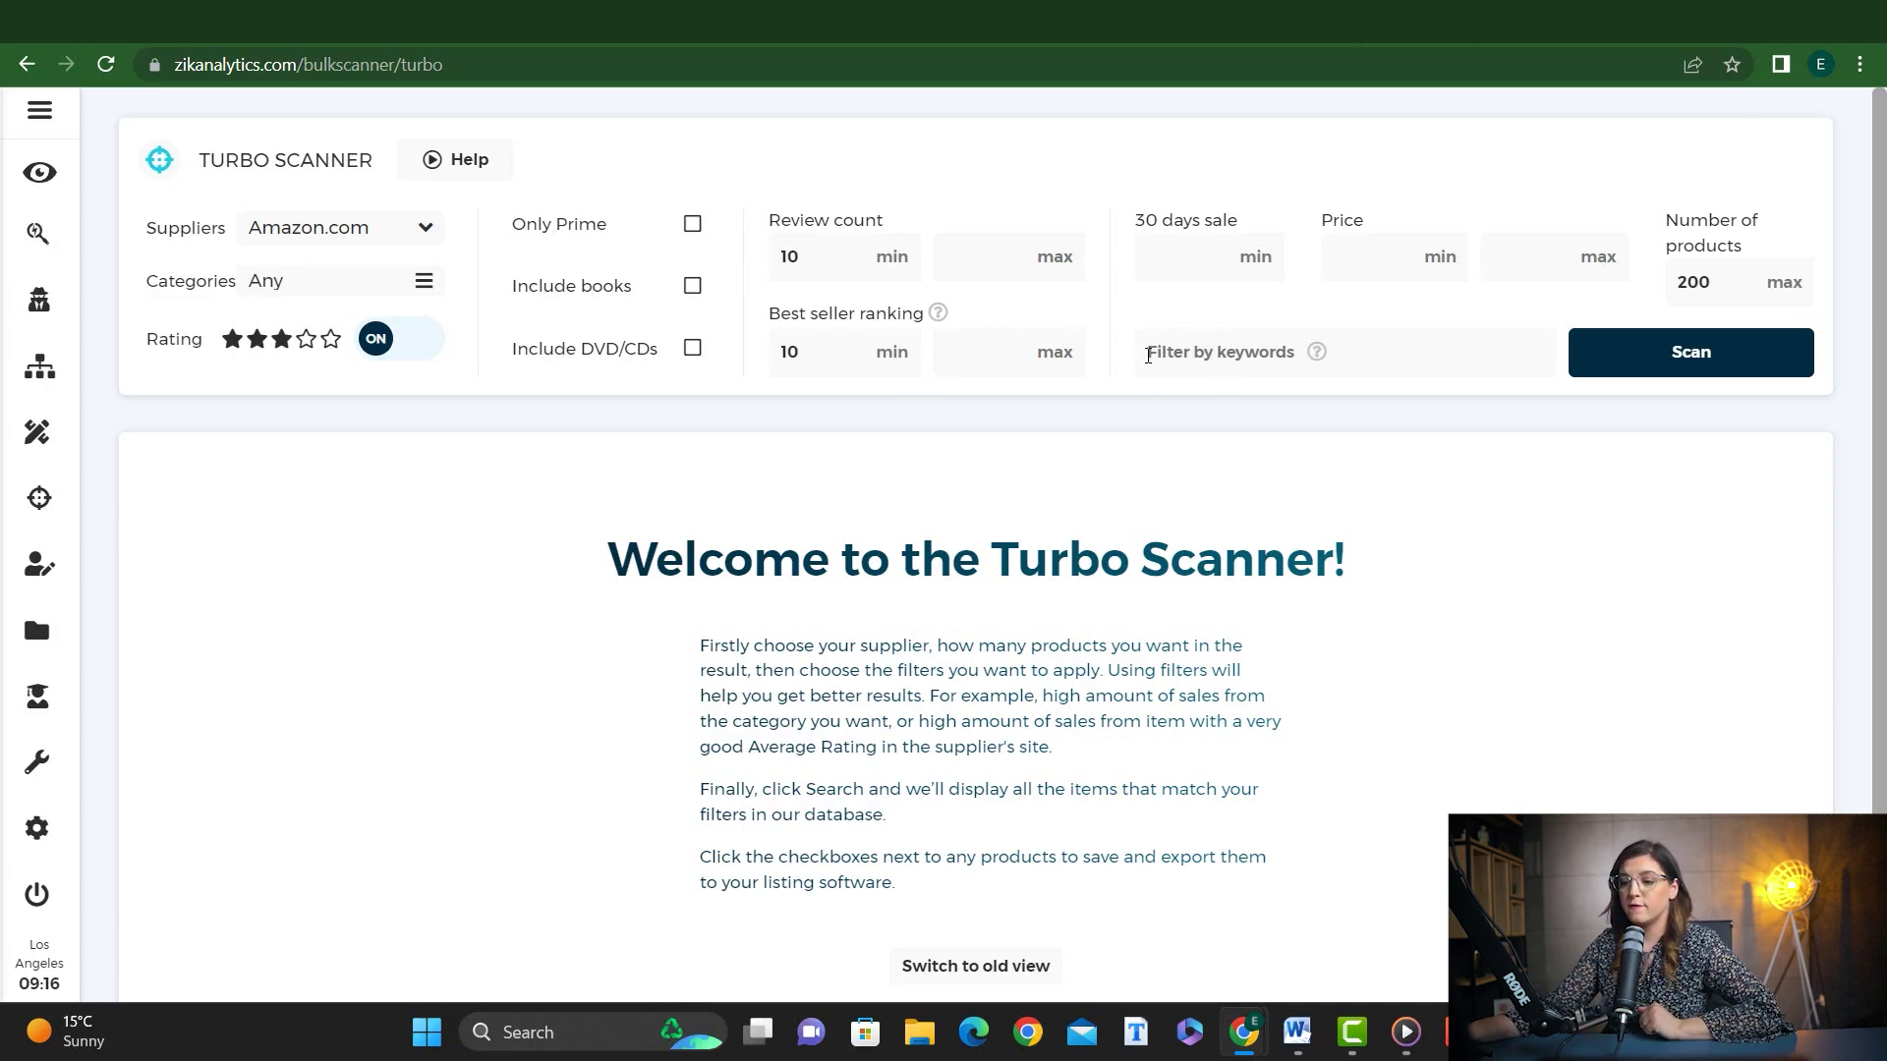
mouse_move(1318, 360)
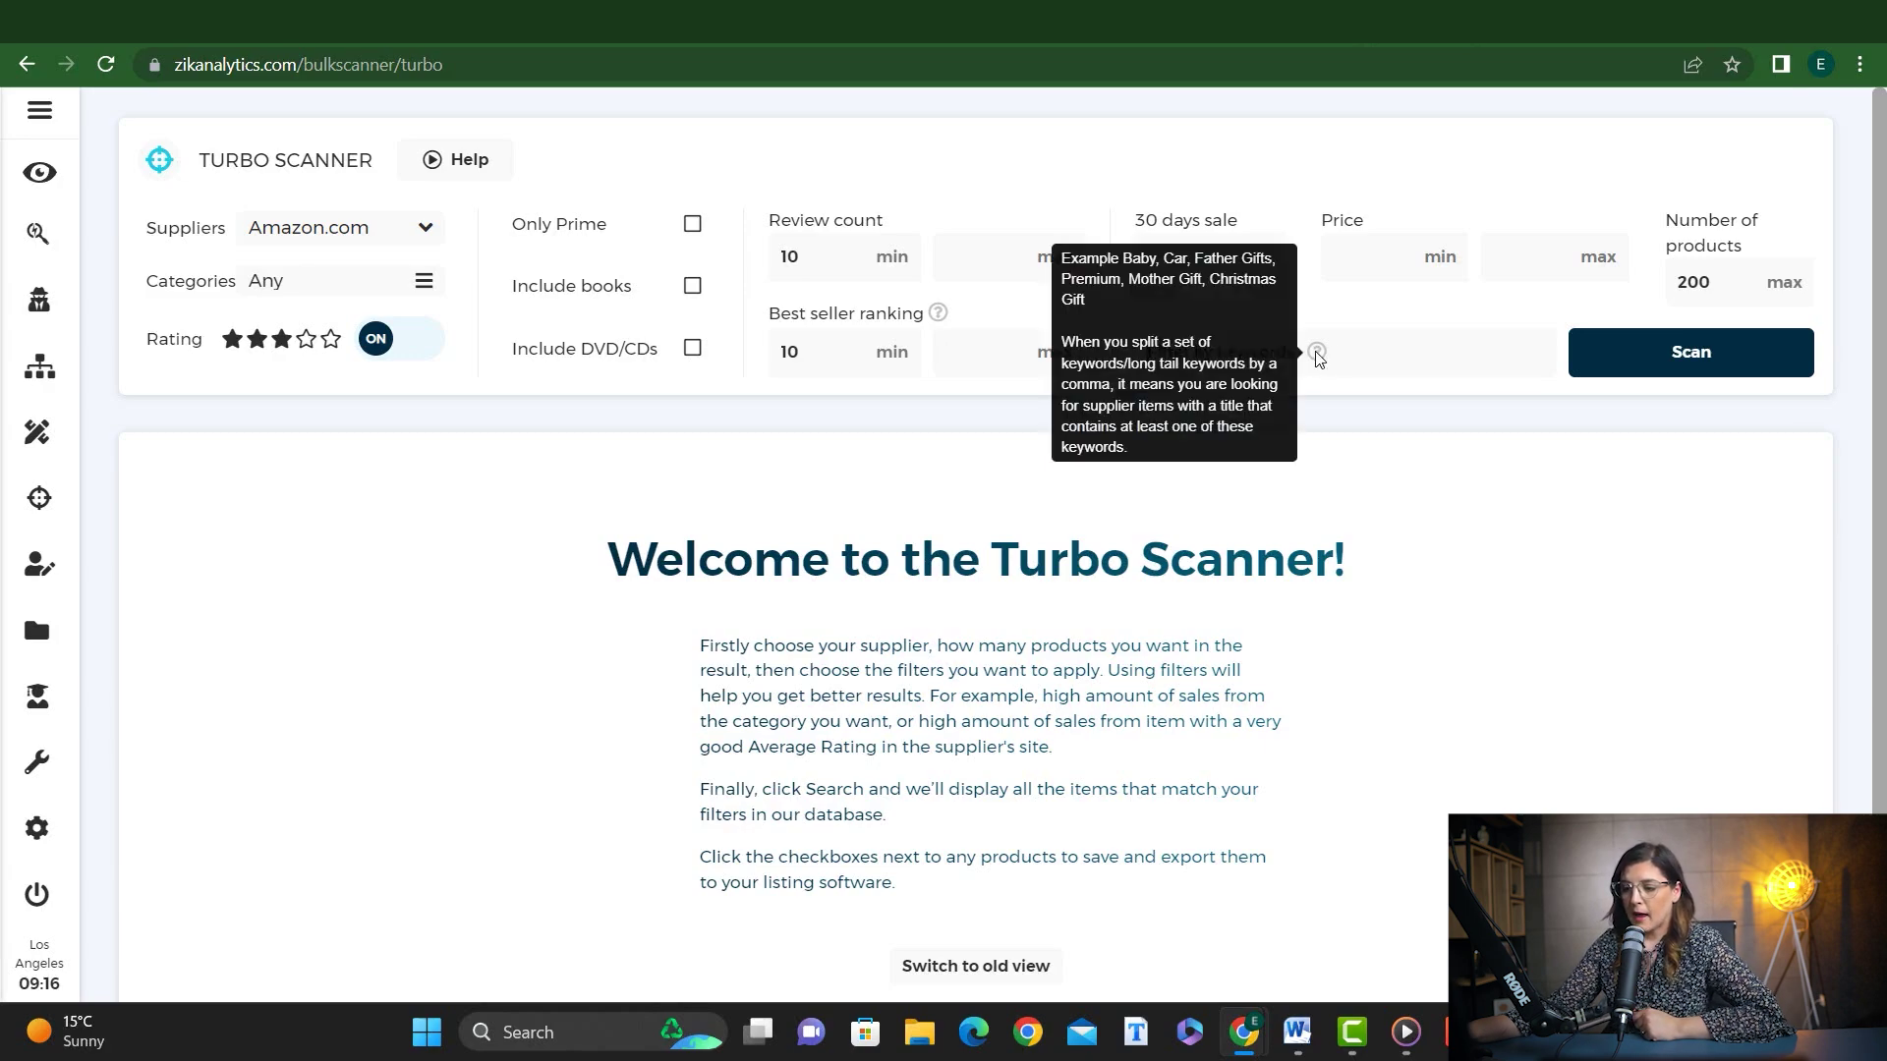
left_click(1716, 280)
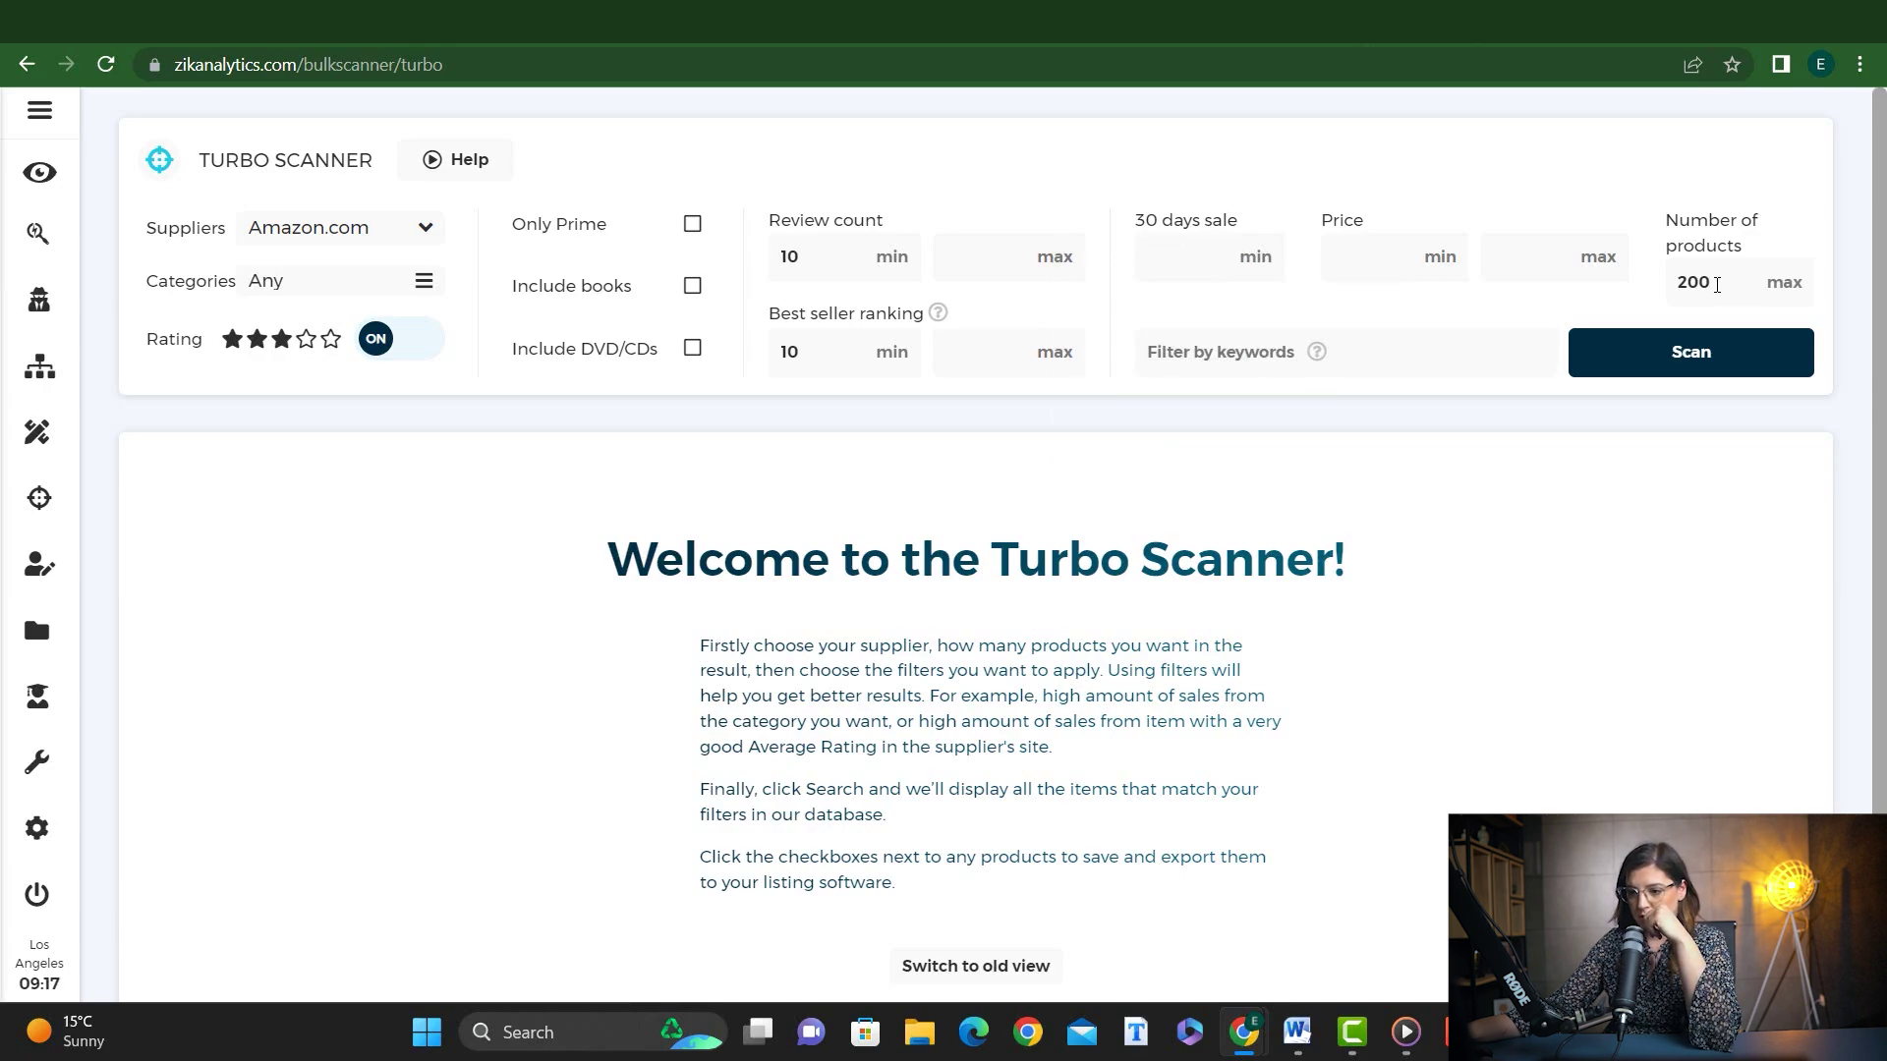
left_click(1709, 360)
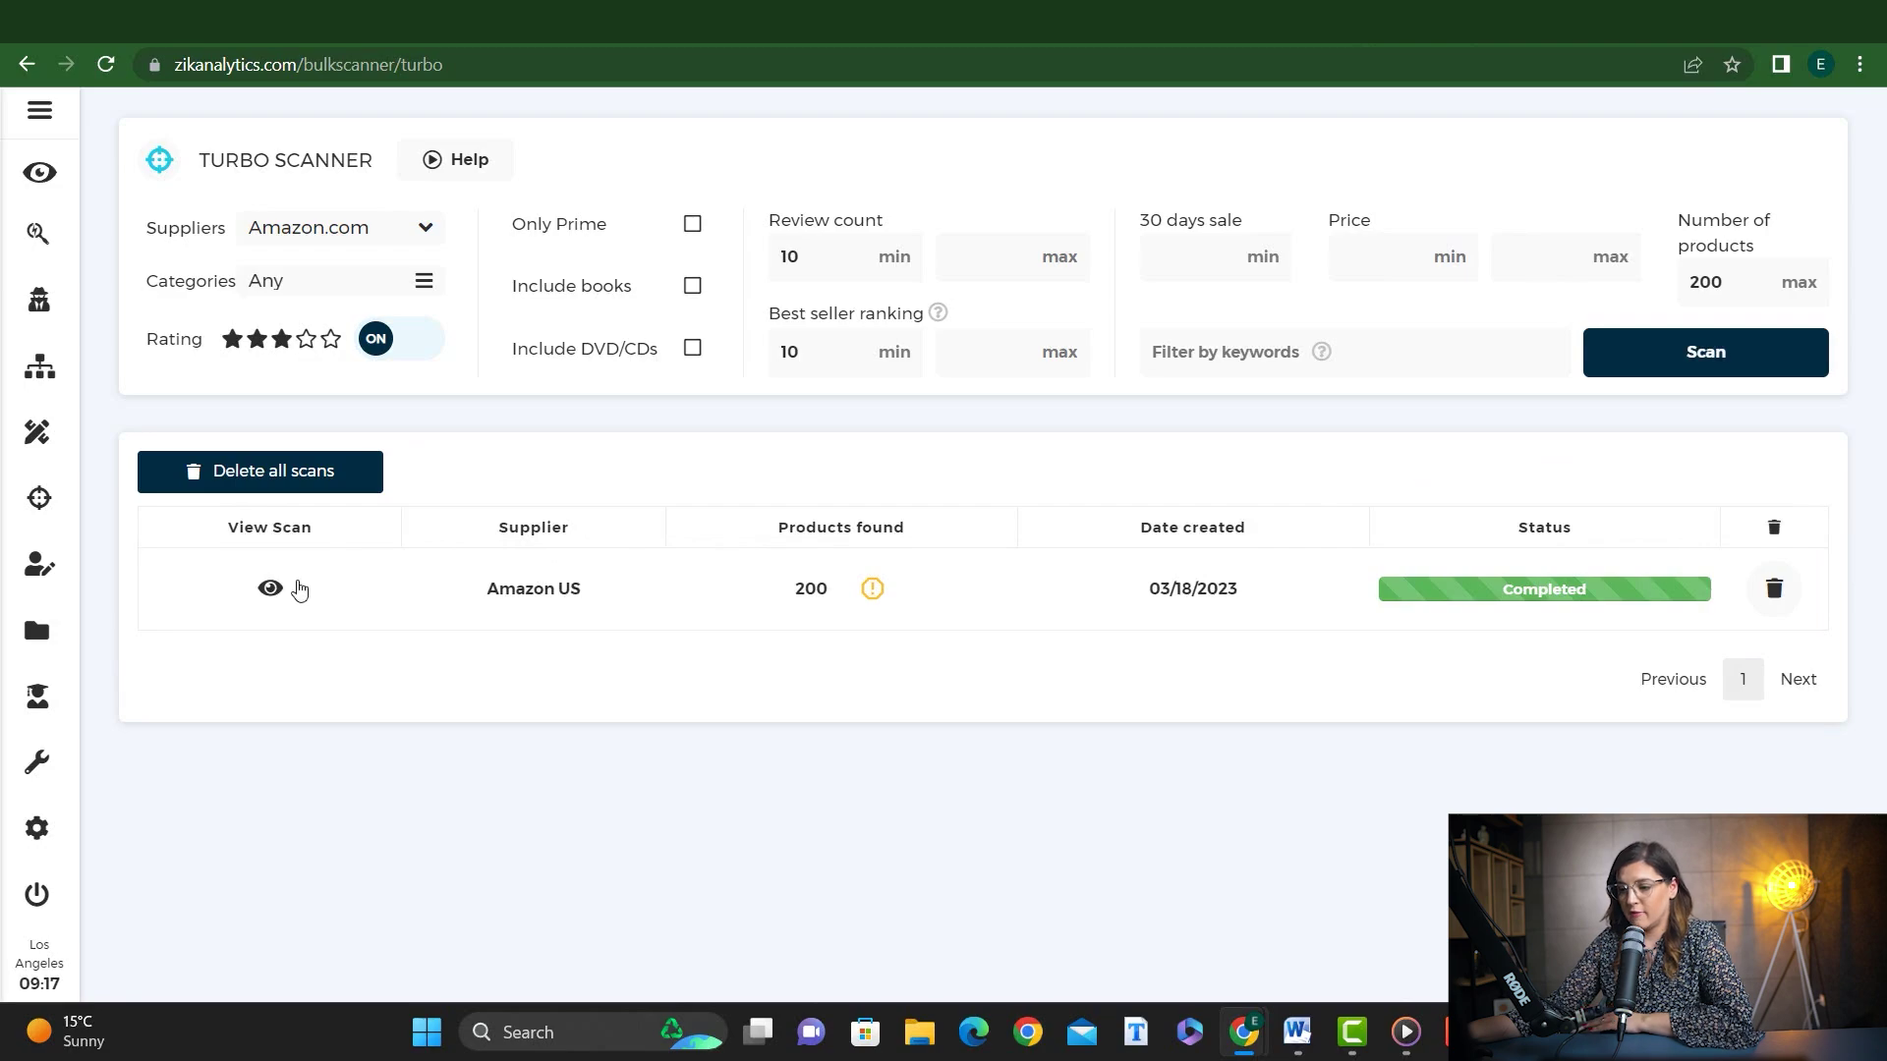
Step: Open the completed Amazon US Turbo scan and review the found products' prices, sales, ratings and reviews
left_click(268, 587)
scroll(783, 492, "down", 4)
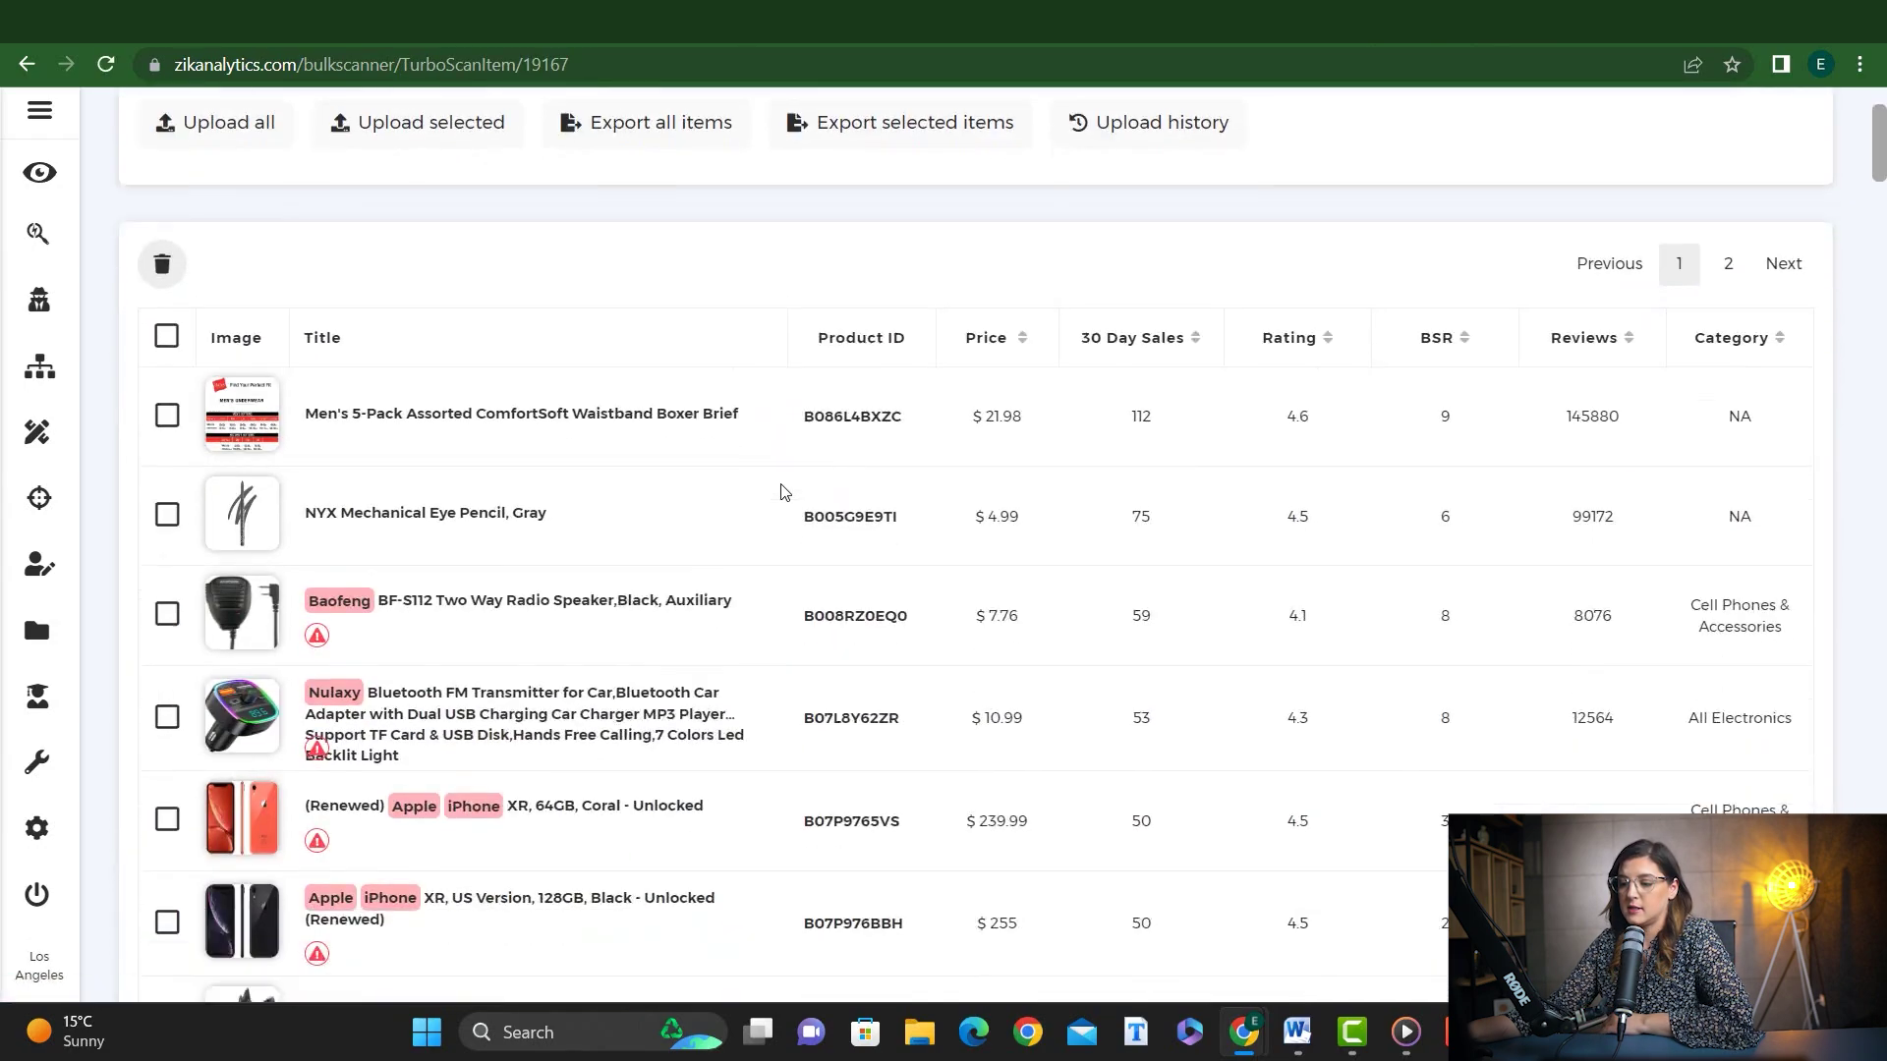
scroll(783, 492, "up", 4)
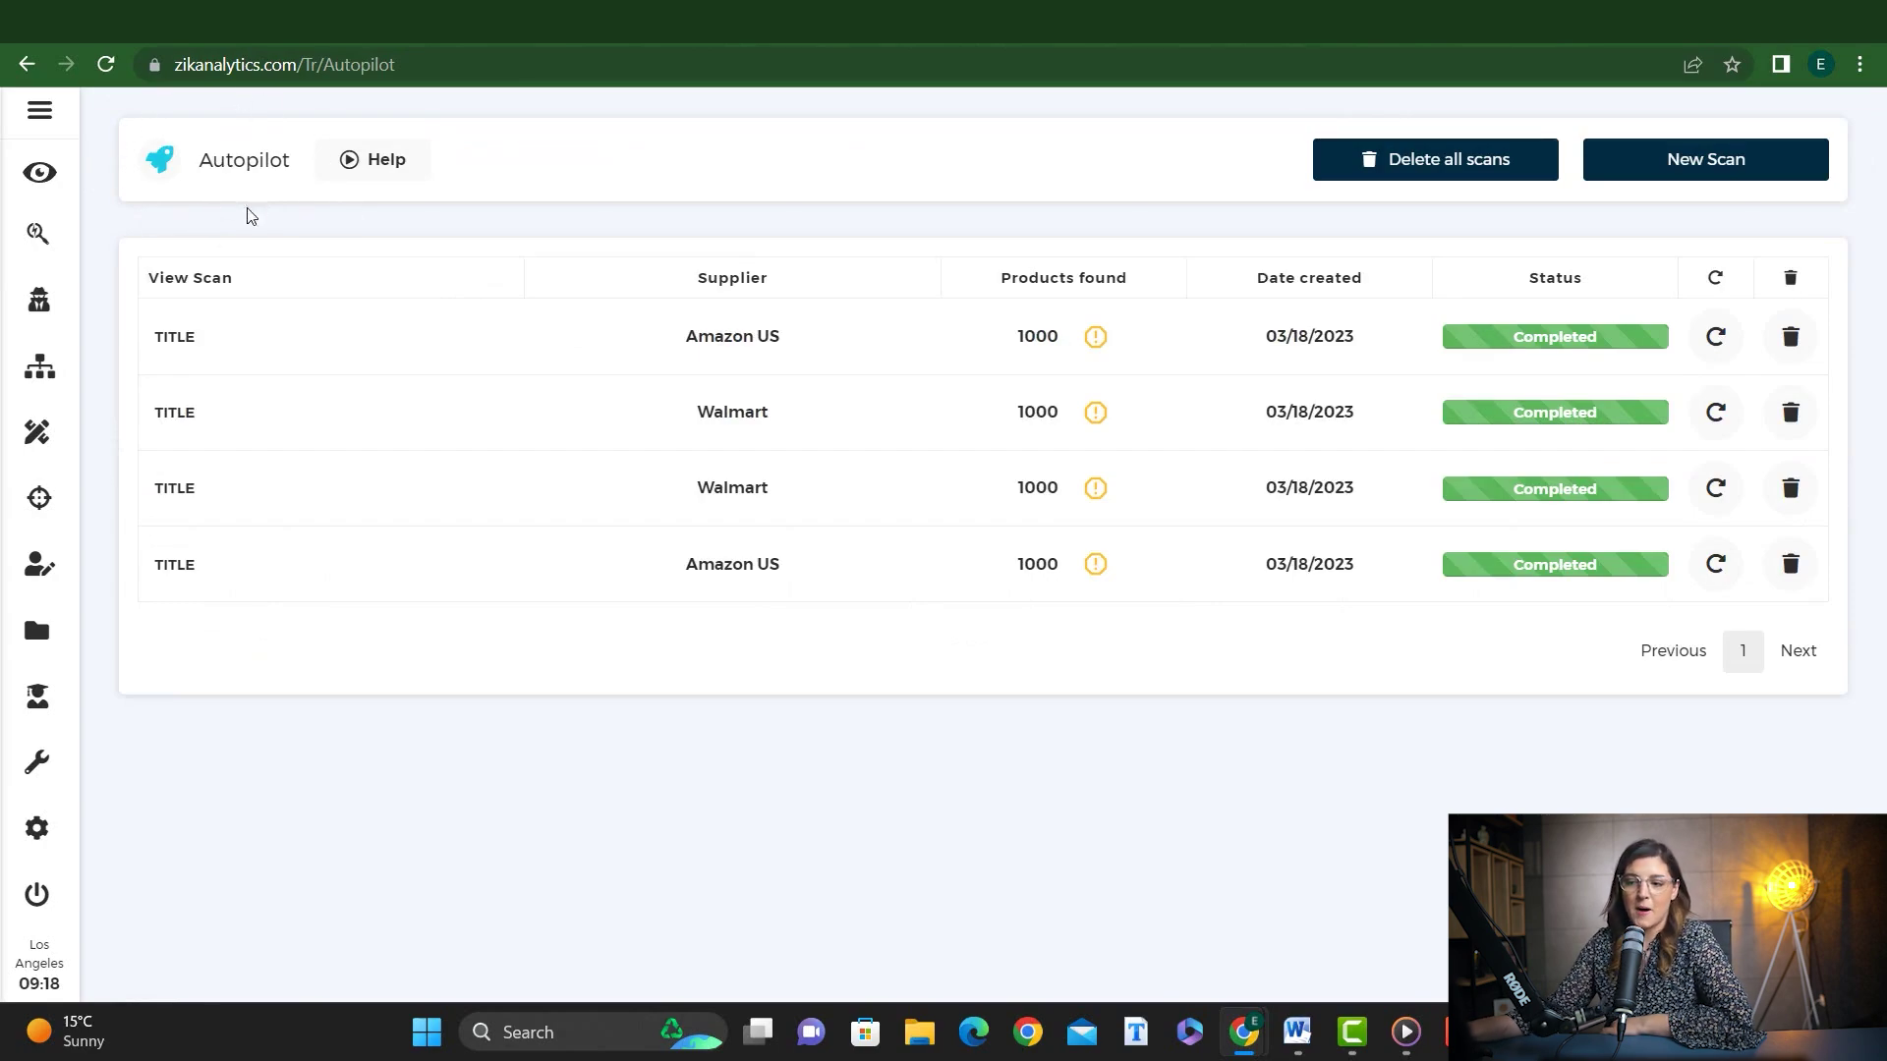
Step: Start a new Autopilot scan named TITLE for supplier Amazon.com with a 30-day sales range and up to 1000 products
left_click(1731, 184)
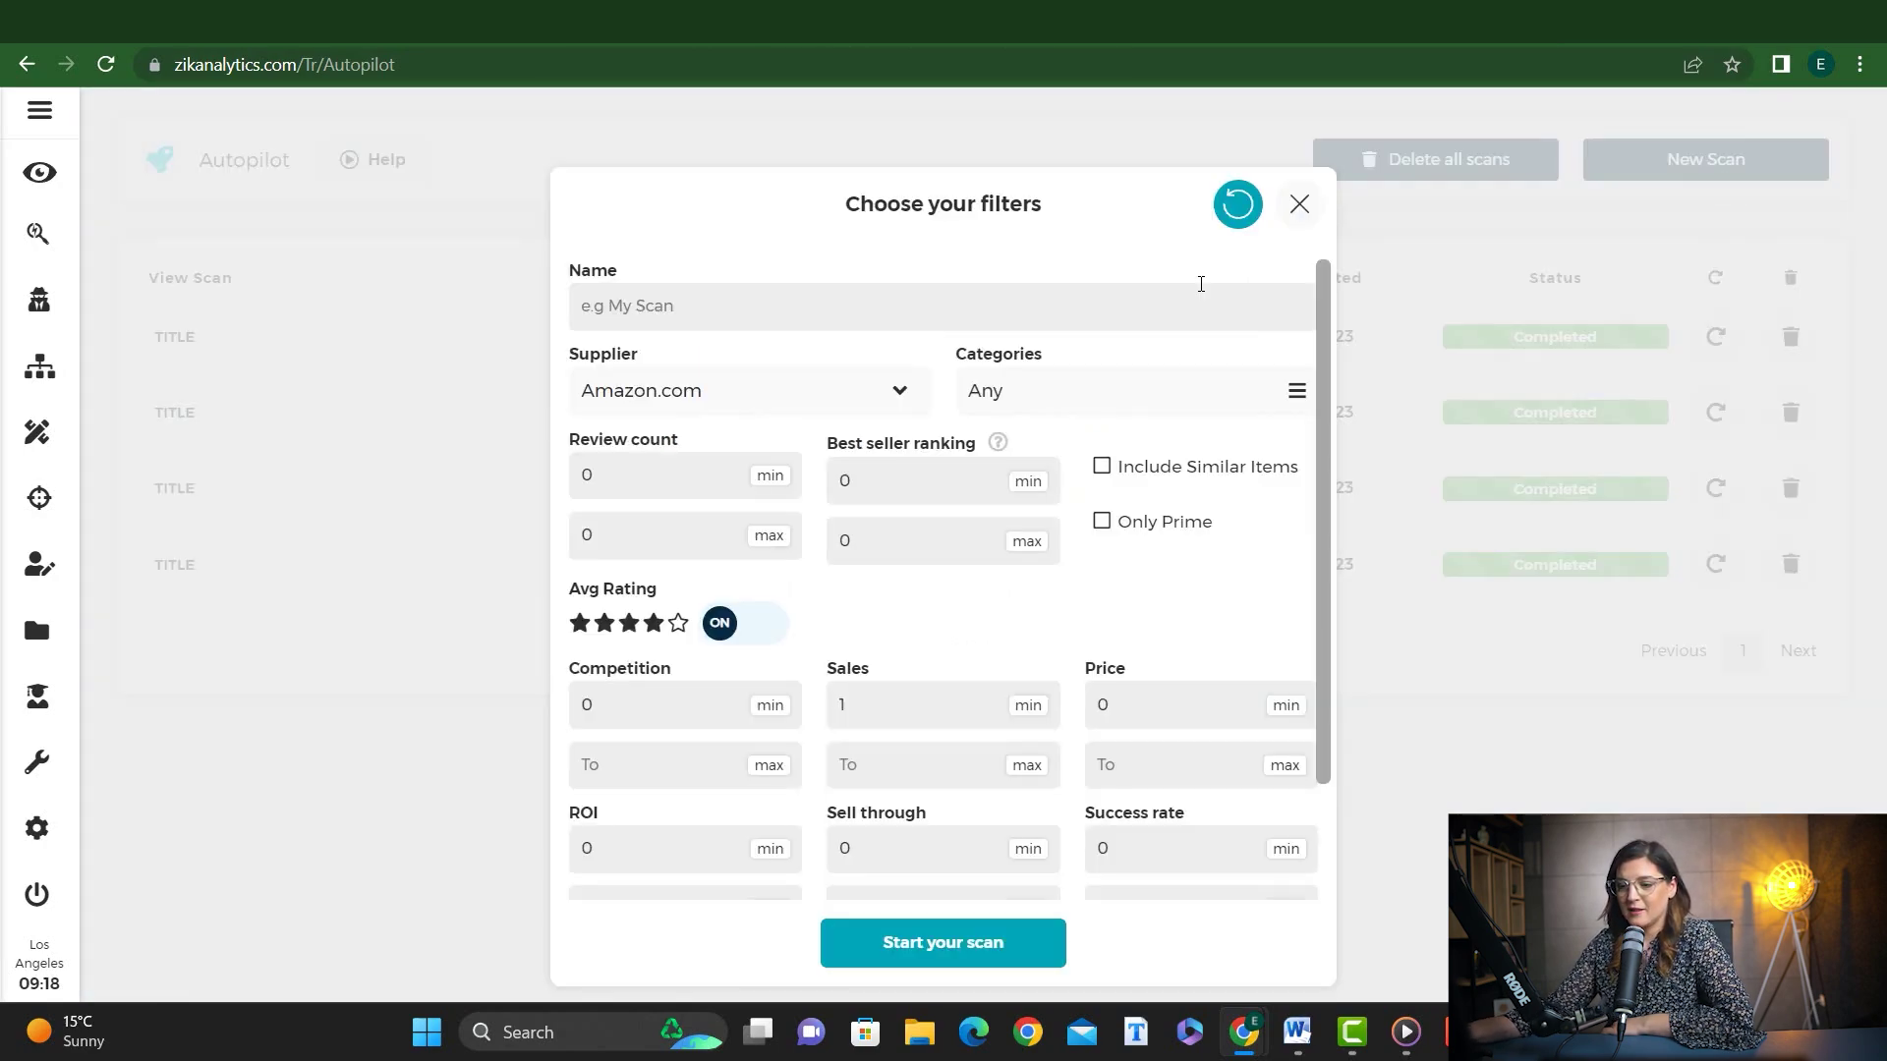
scroll(1203, 284, "down", 2)
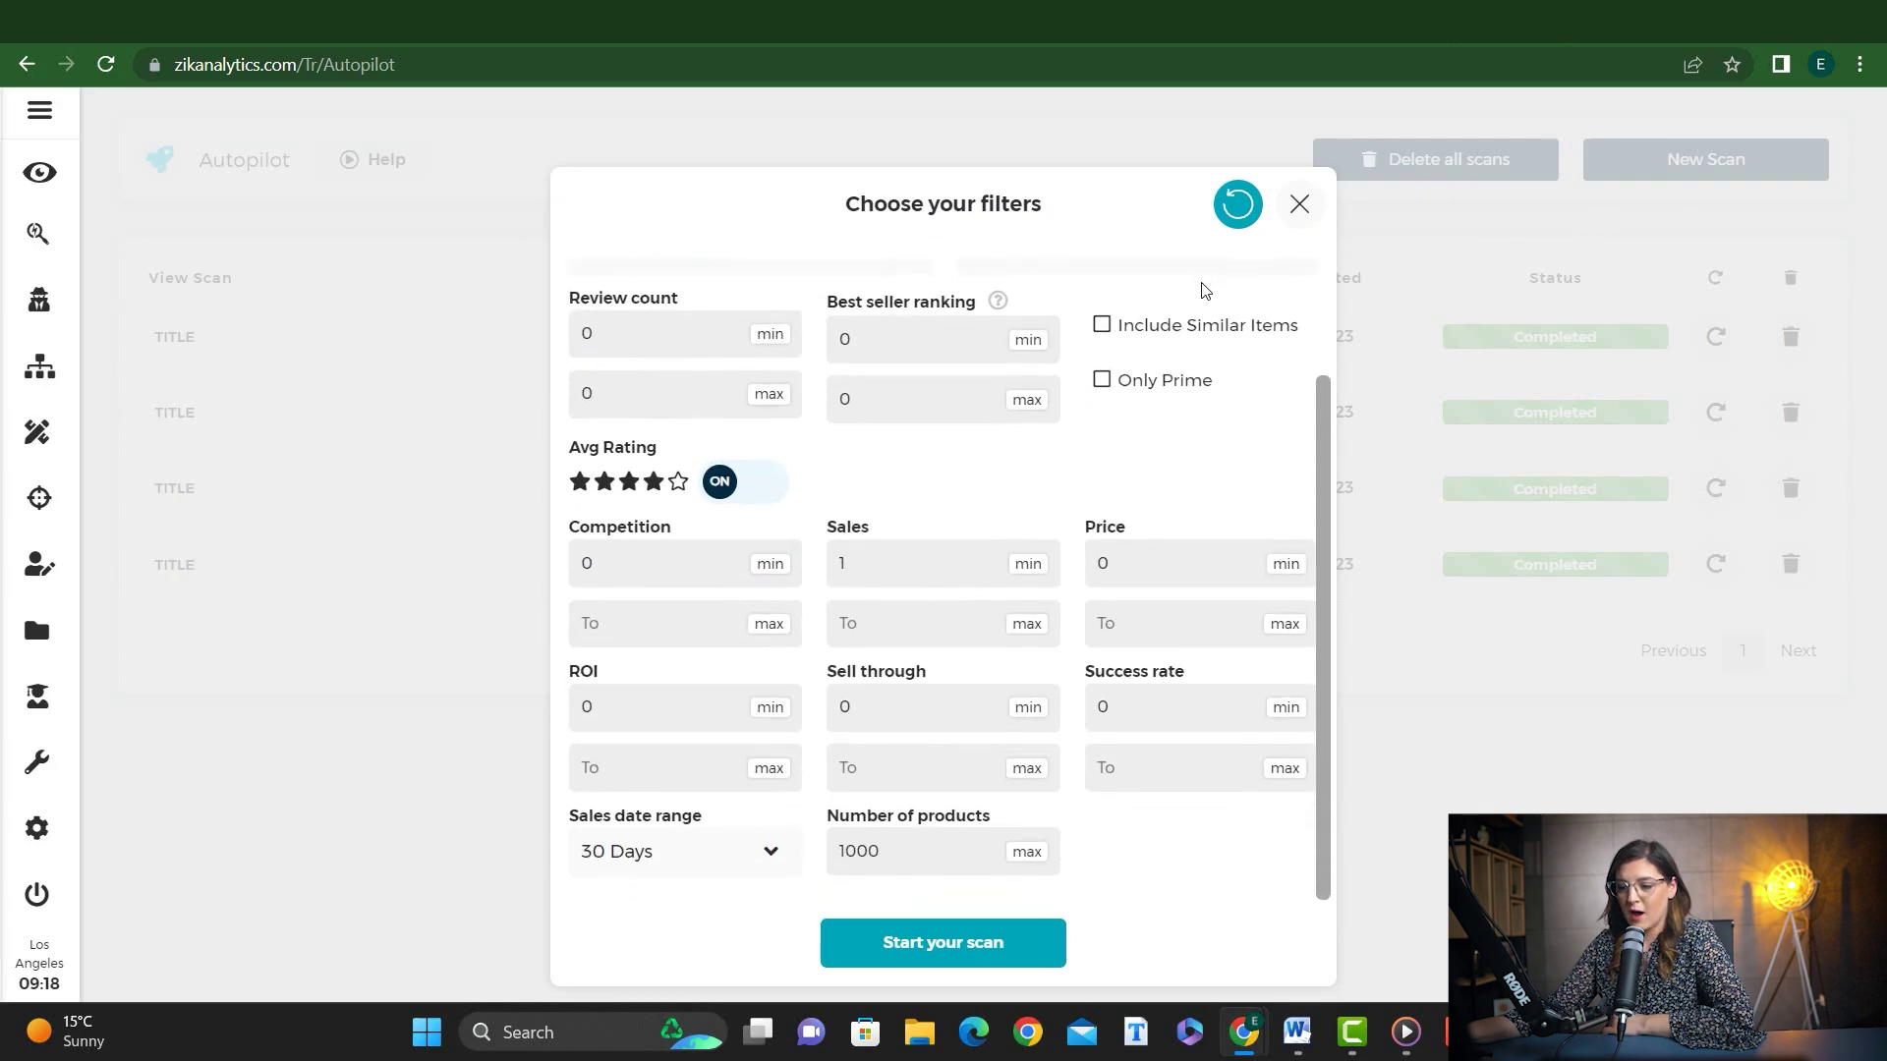
scroll(1204, 290, "up", 2)
left_click(696, 305)
left_click(728, 365)
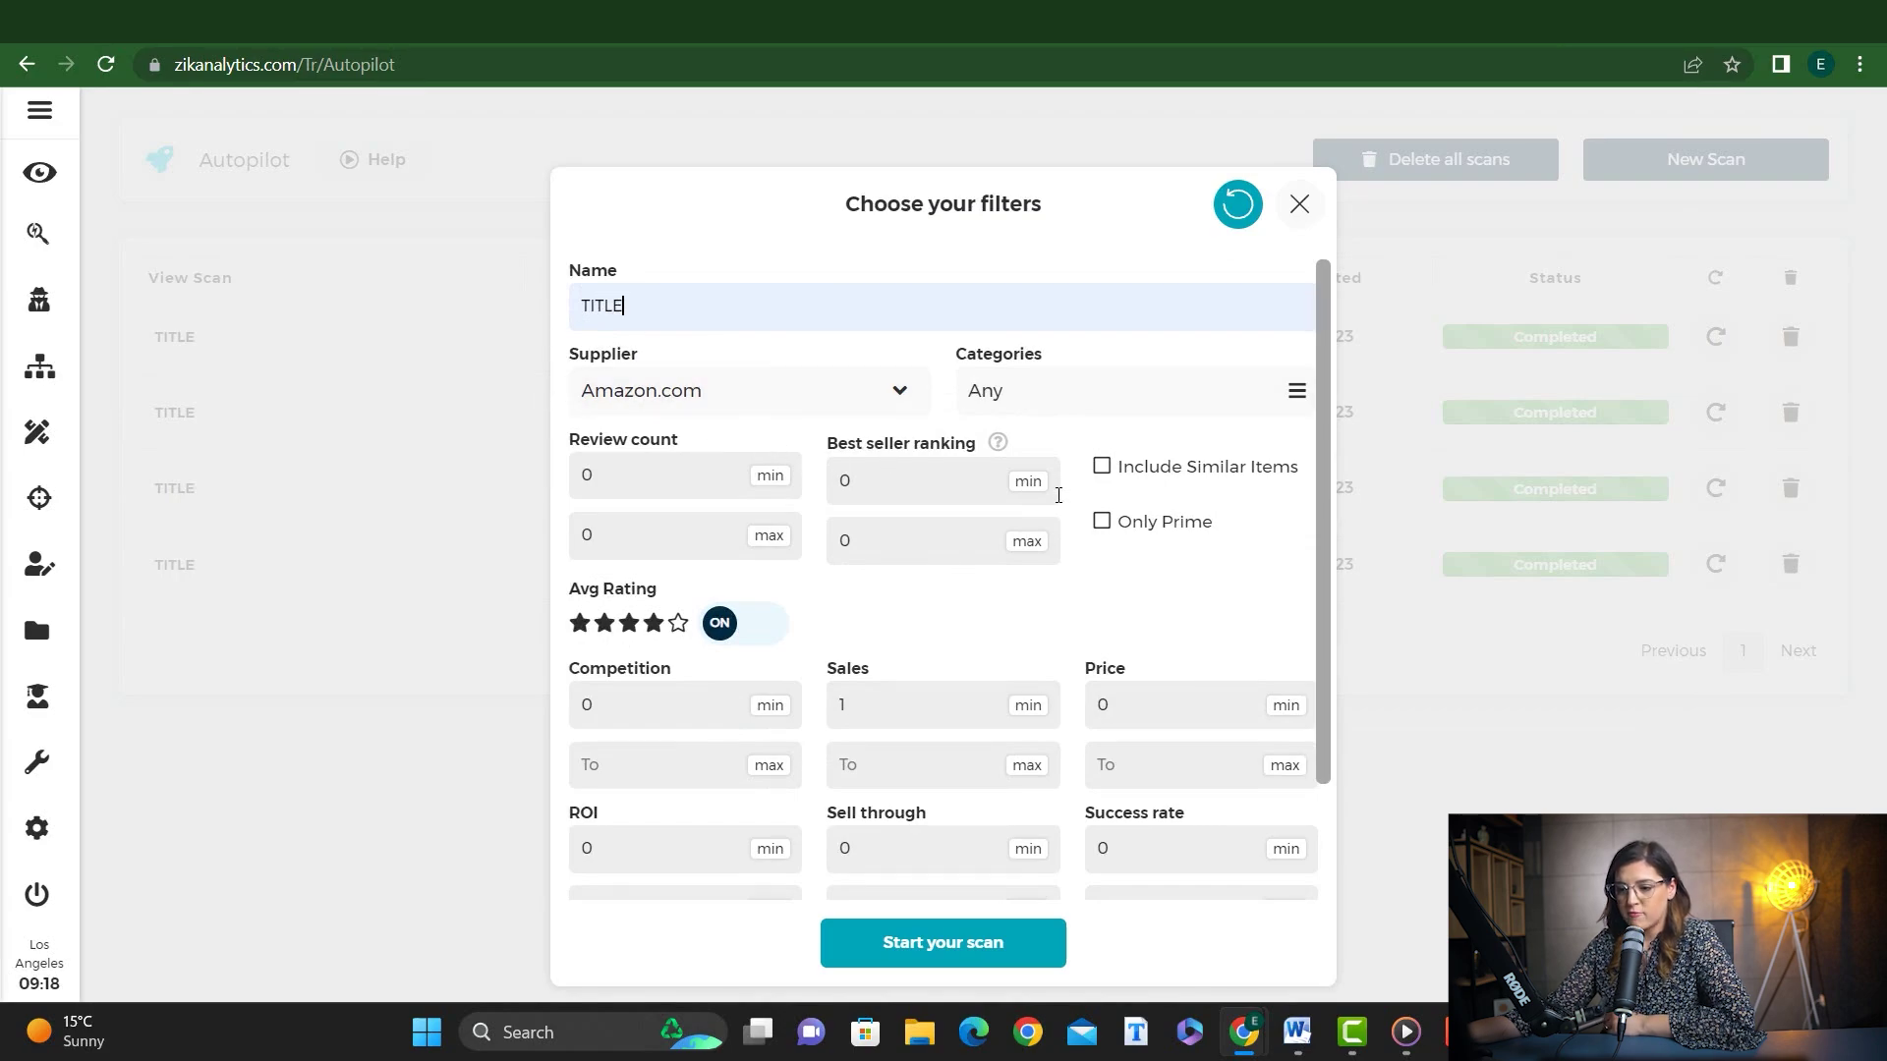
scroll(1198, 508, "down", 2)
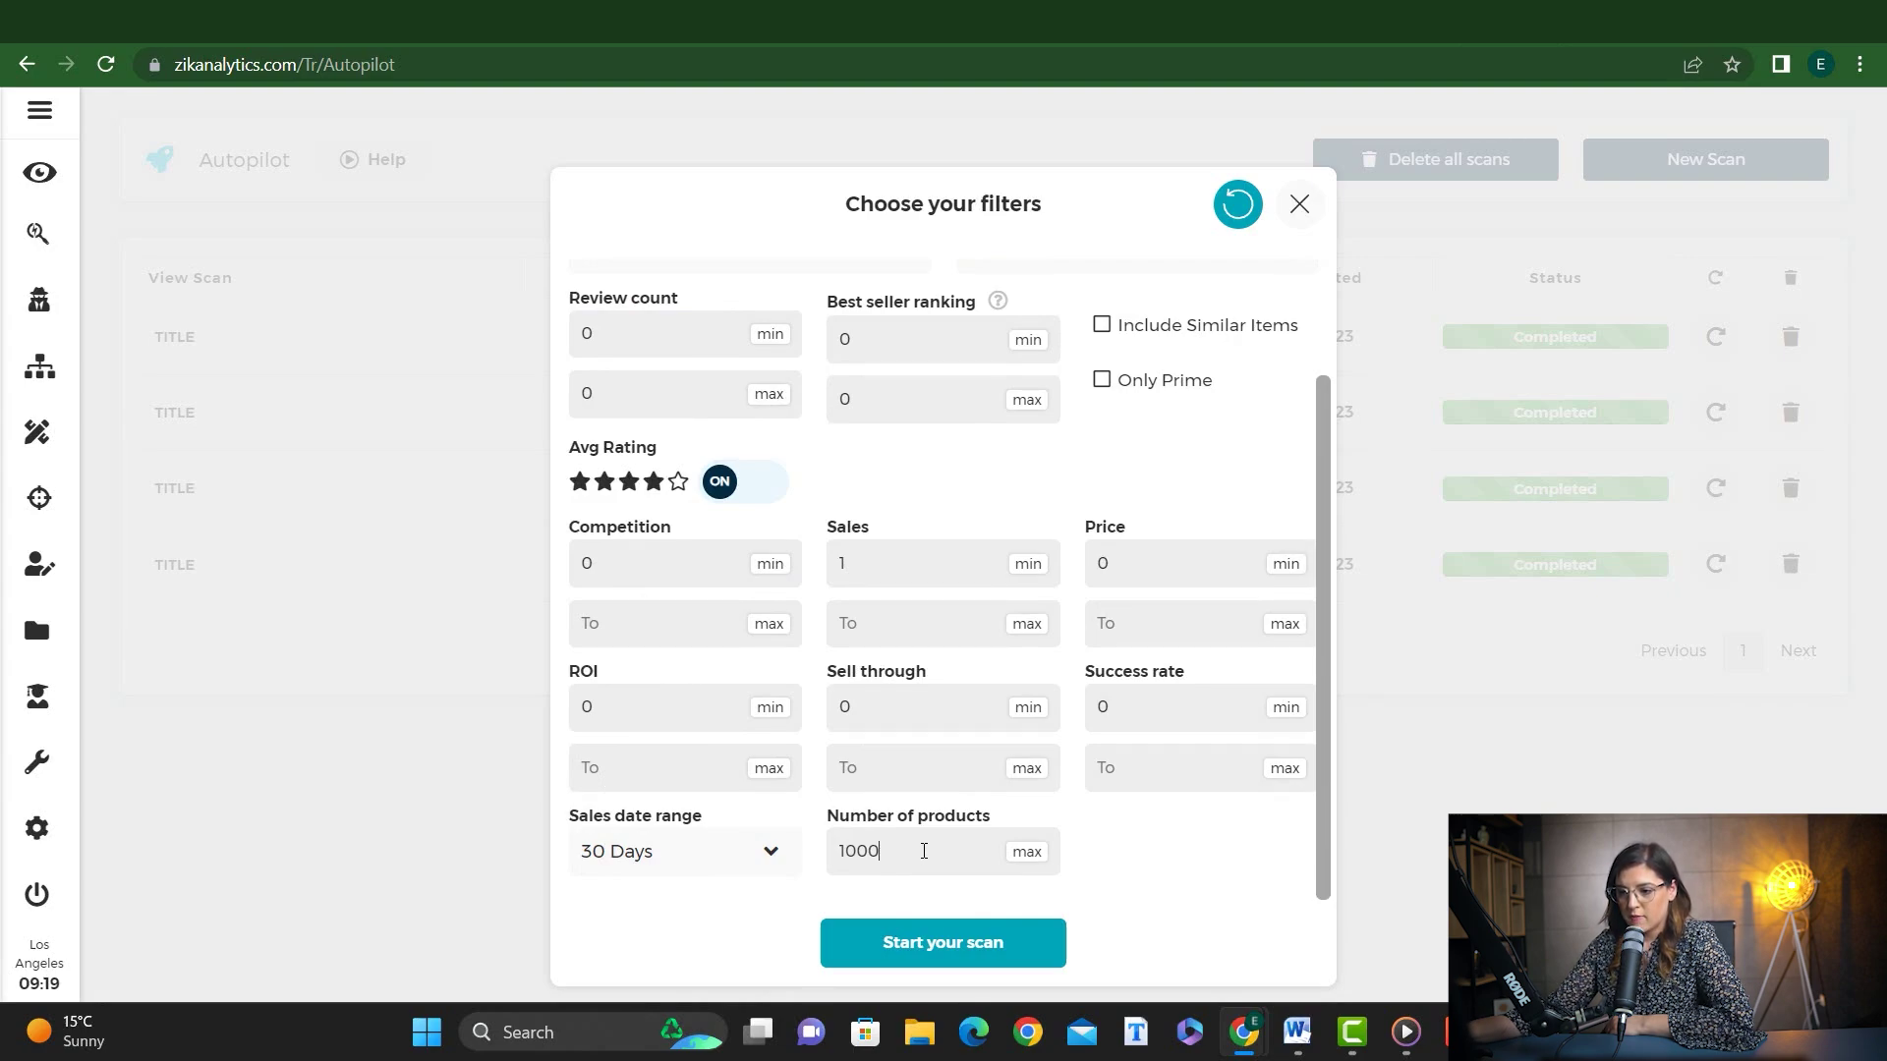
left_click(932, 946)
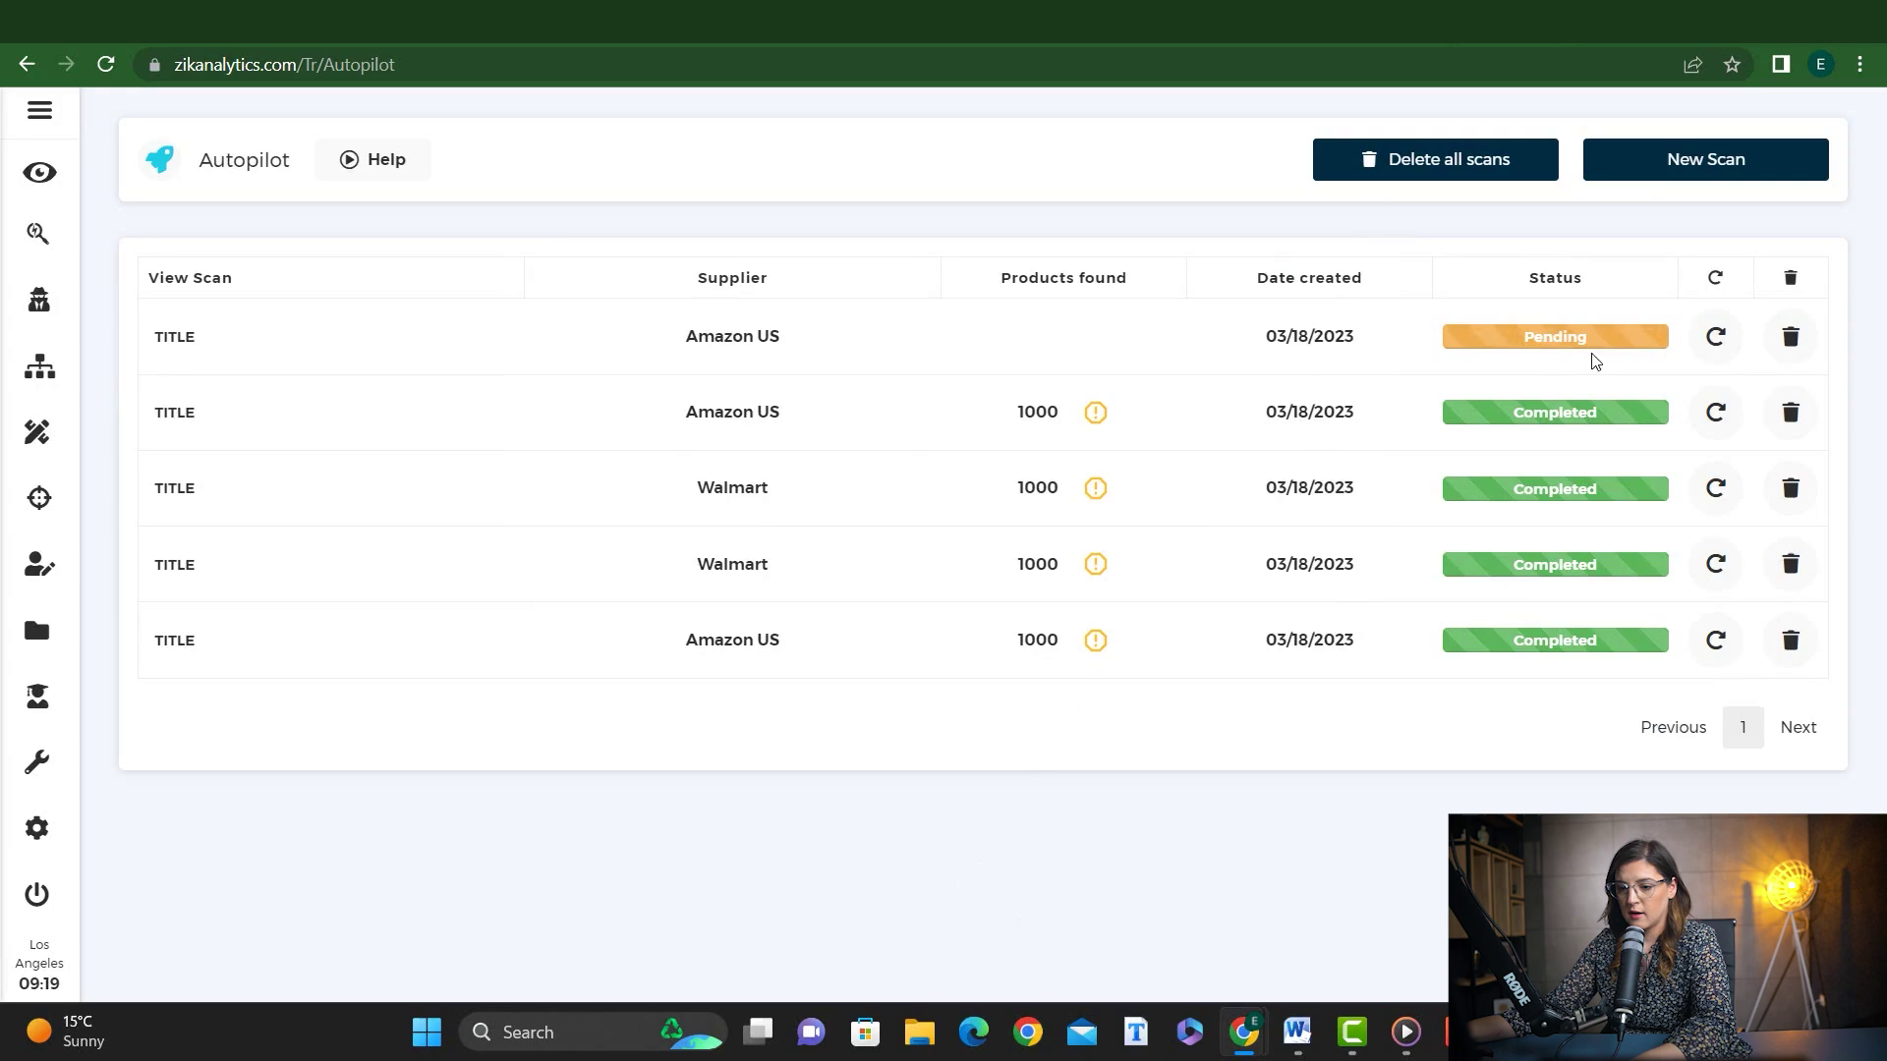
Step: Open the most recent completed Amazon US Autopilot scan and review the matched eBay and supplier products, prices, profit and ROI
left_click(182, 414)
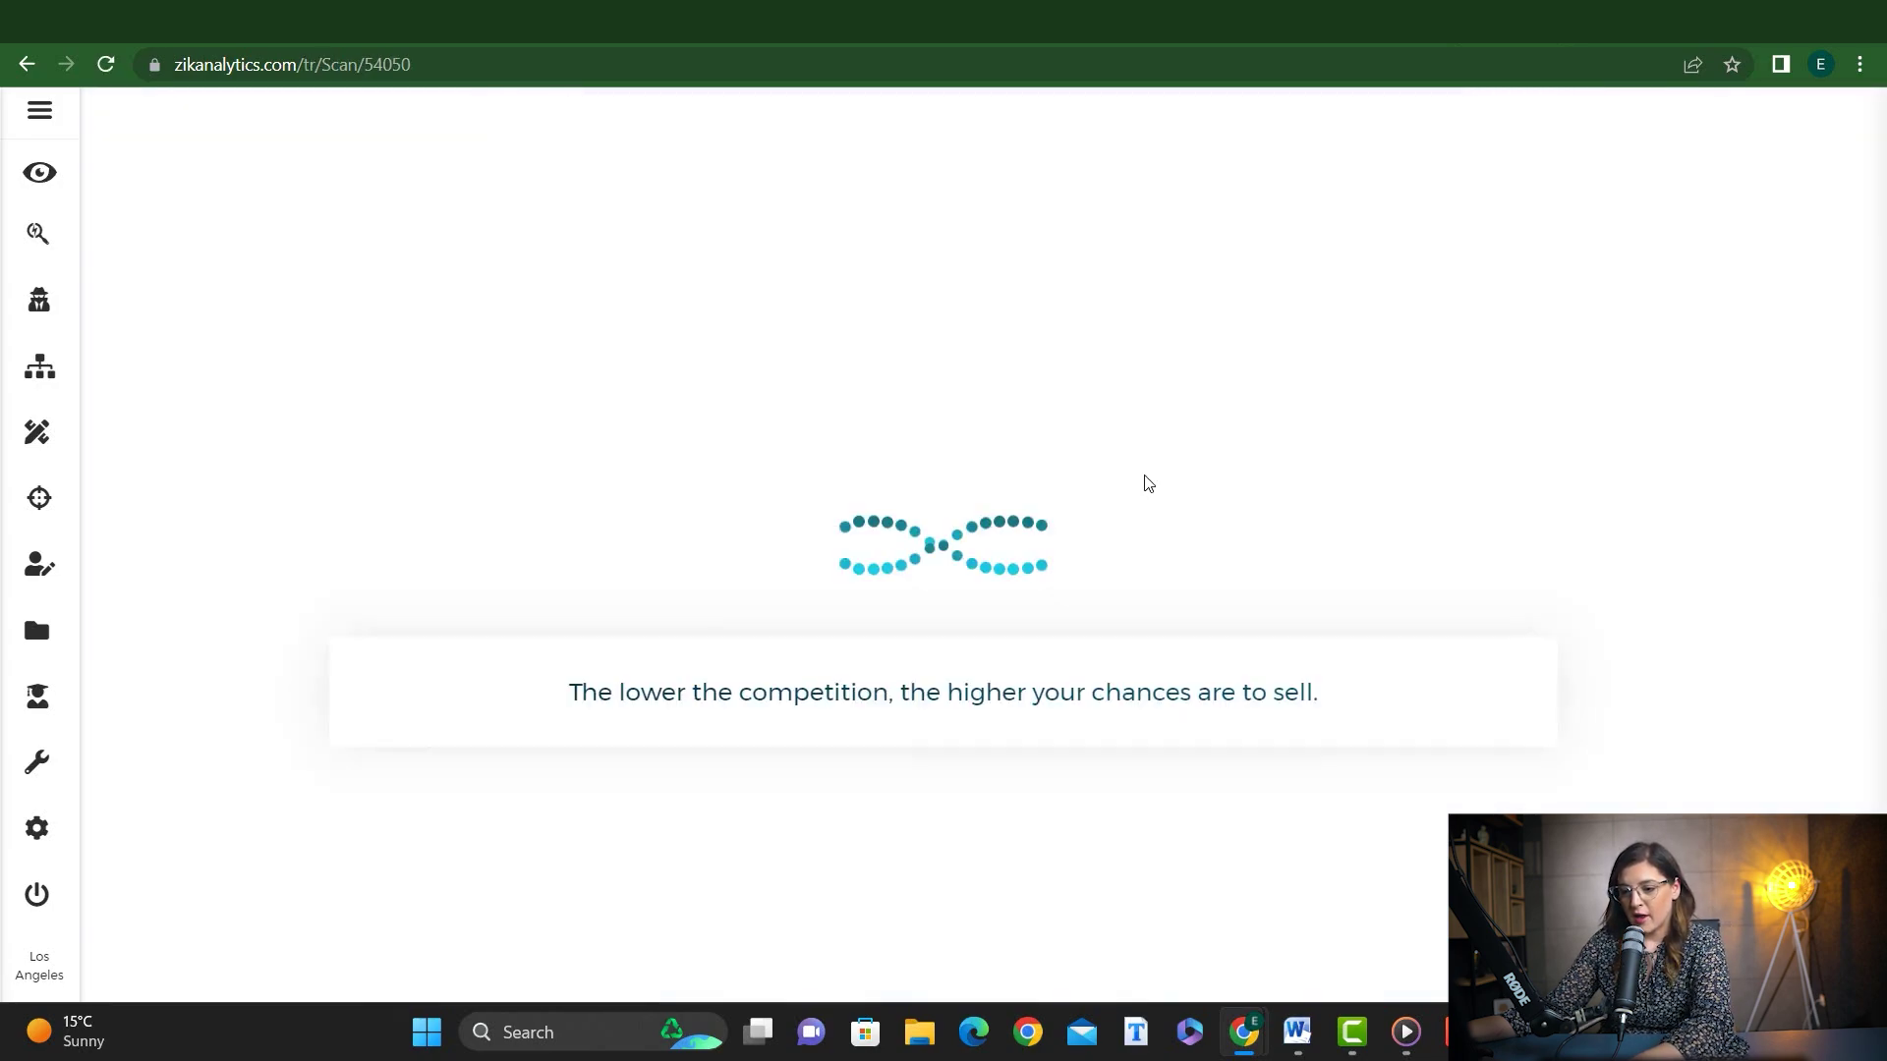
scroll(1146, 484, "down", 2)
scroll(1146, 484, "down", 7)
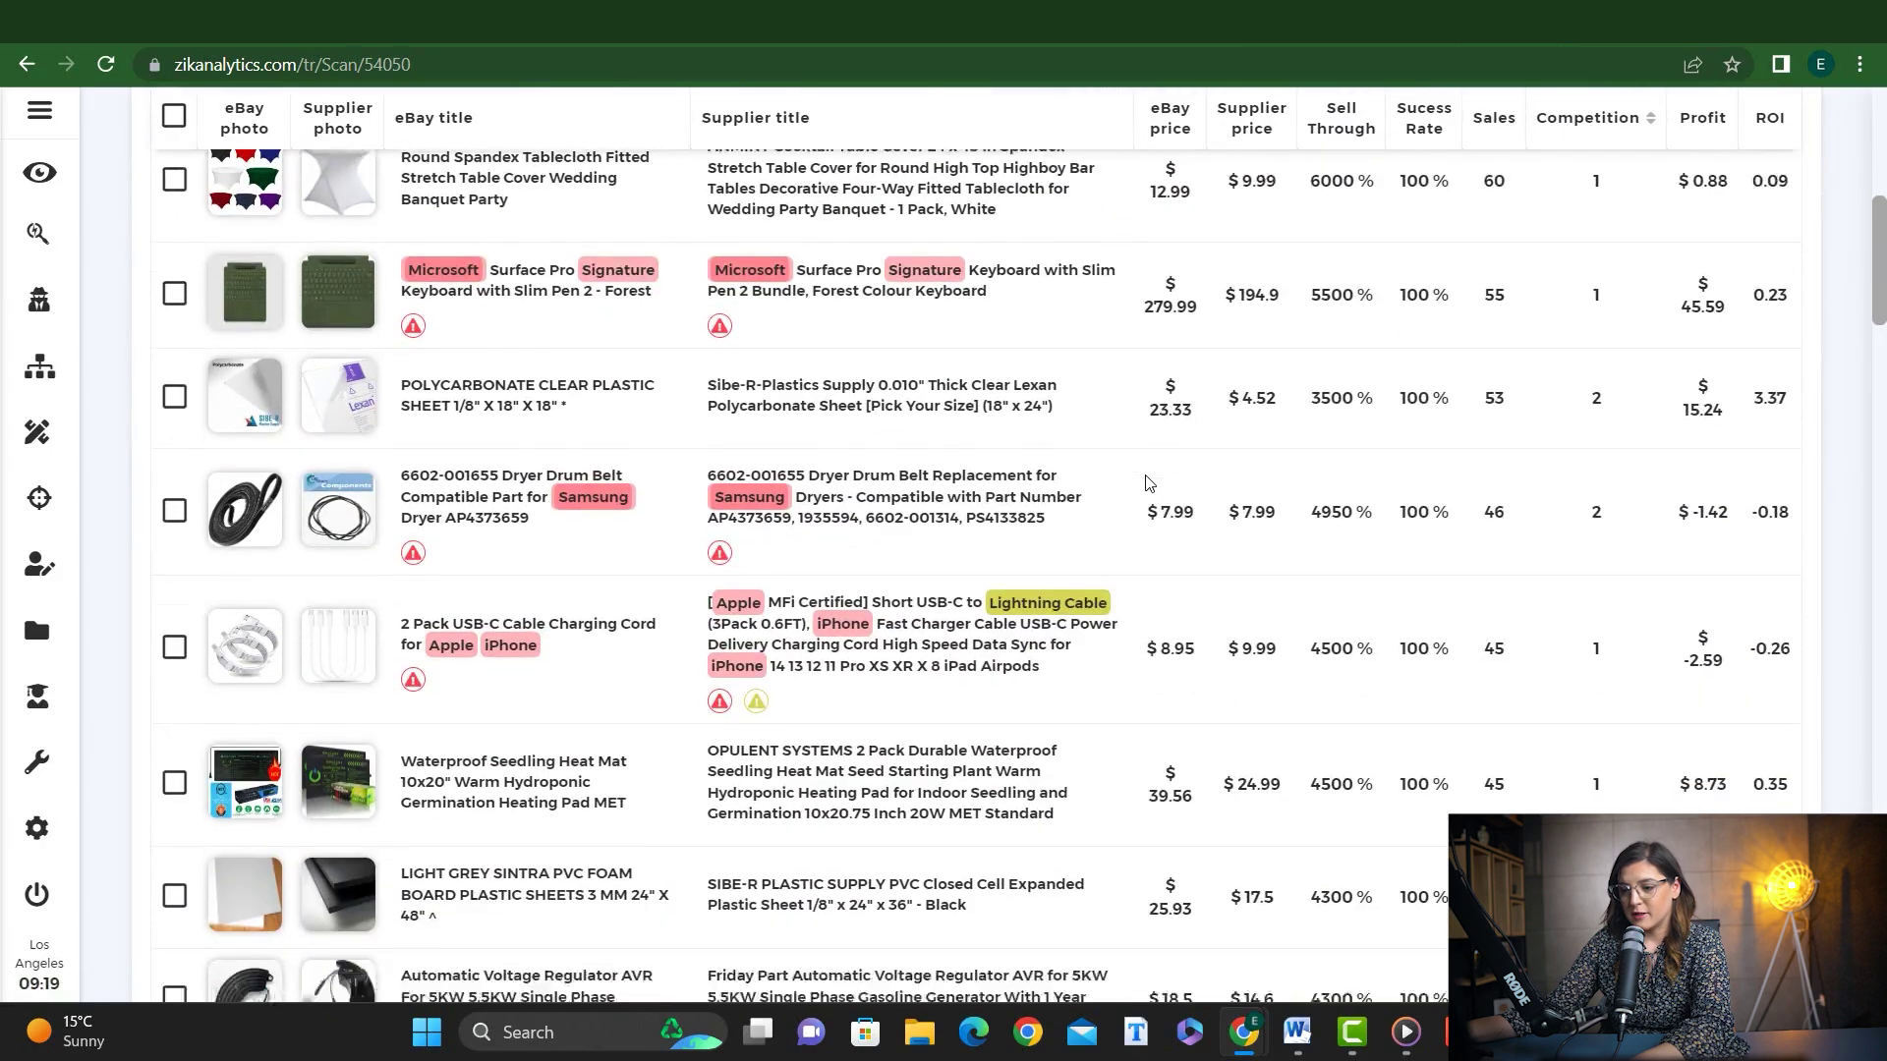
scroll(1146, 484, "down", 5)
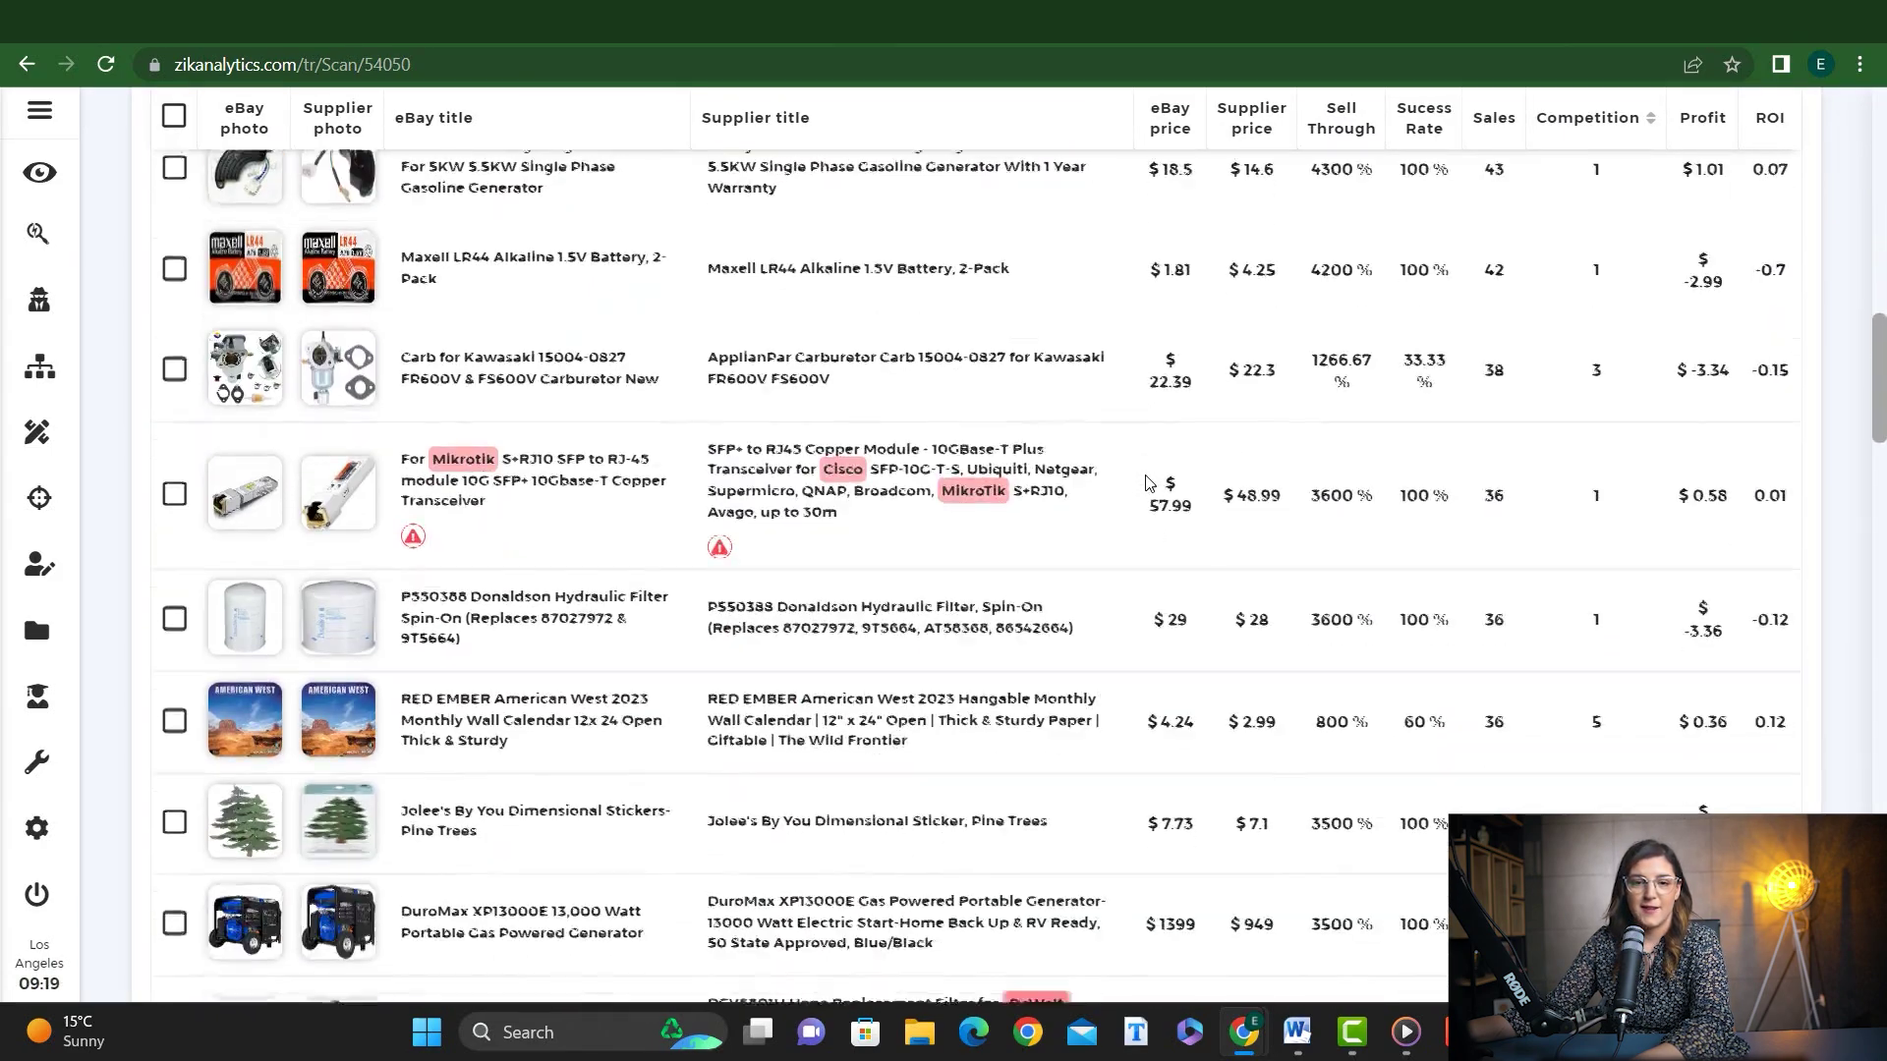
scroll(1146, 483, "down", 1)
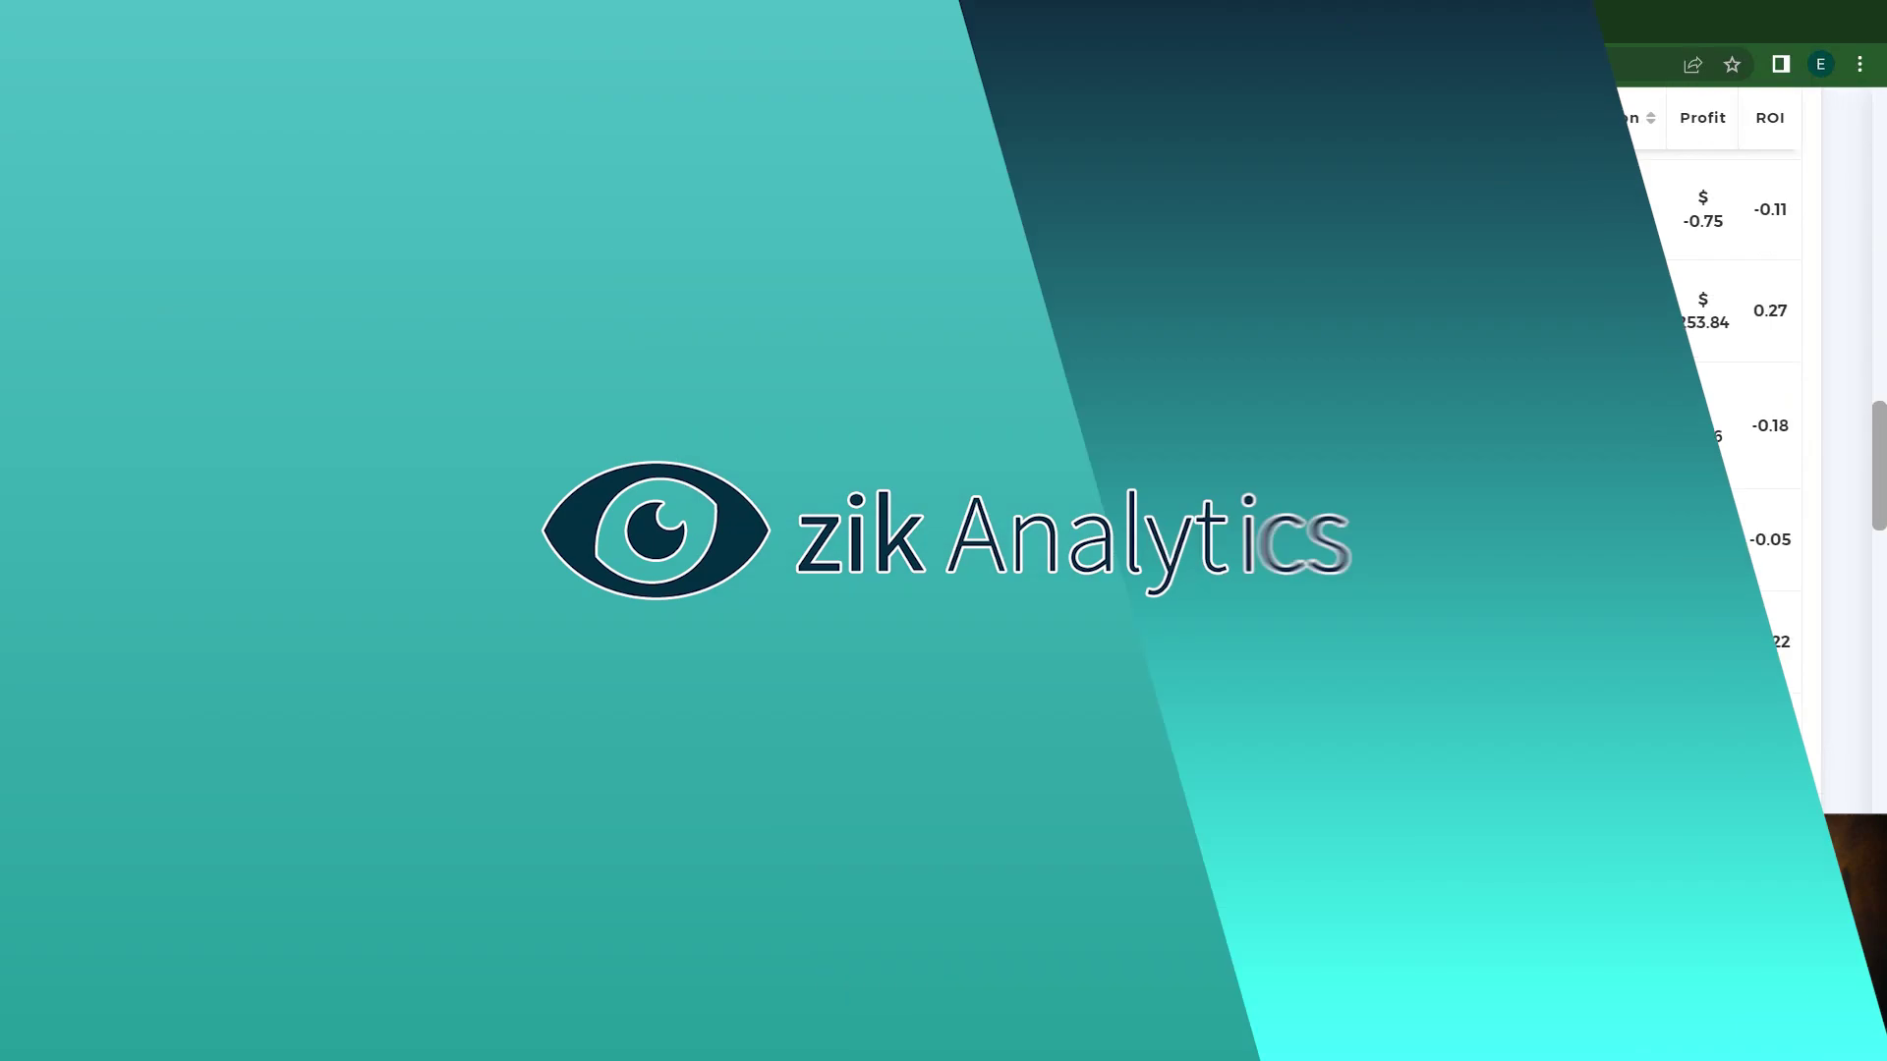